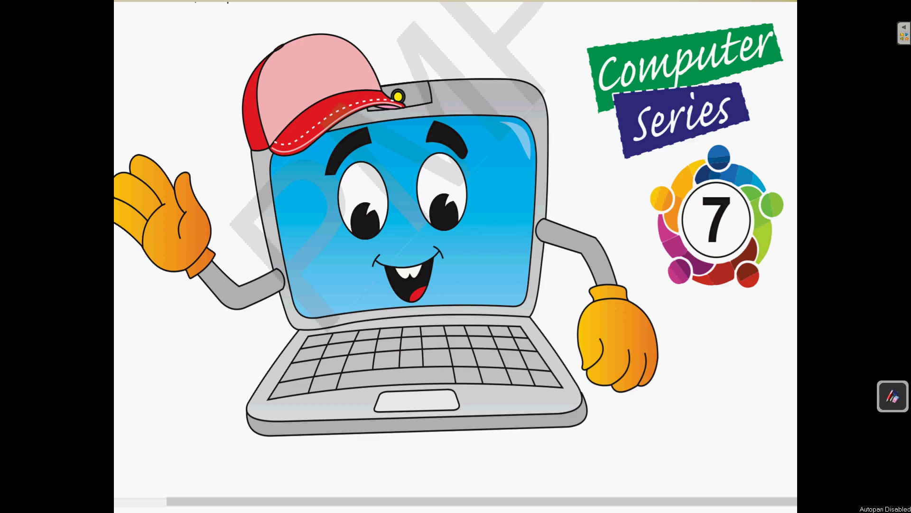
Step: Switch from the PowerPoint slideshow to the e-book's Components of Charts page
{"action": "key", "text": "alt+Tab"}
{"action": "key", "text": "alt+Tab"}
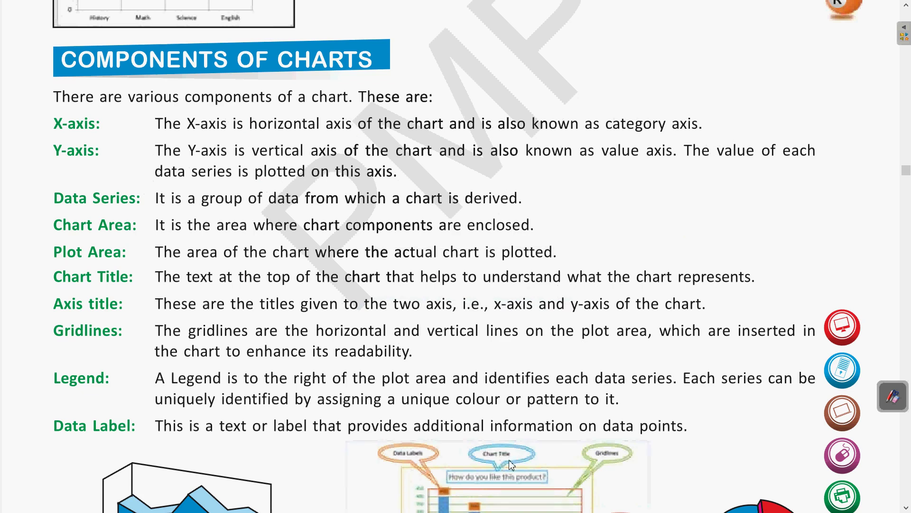
Step: Expand the SumatraPDF annotation toolbar, scroll slightly, and activate the laser pointer
{"action": "left_click", "coordinate": [891, 401]}
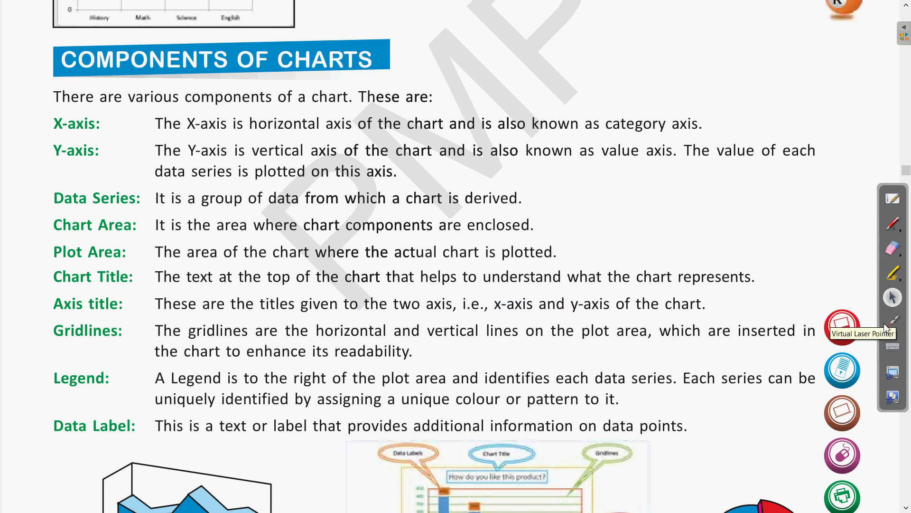
{"action": "scroll", "coordinate": [844, 337], "scroll_direction": "down", "scroll_amount": 1}
{"action": "scroll", "coordinate": [807, 349], "scroll_direction": "down", "scroll_amount": 1}
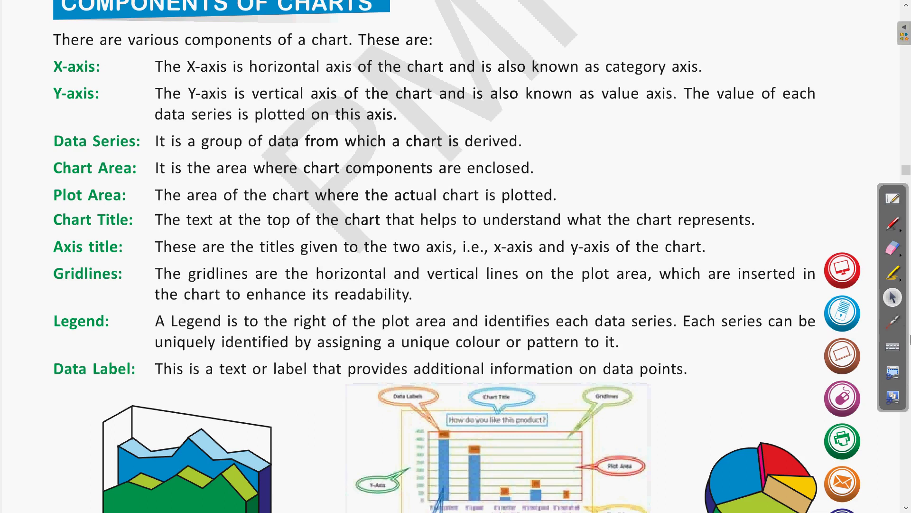
{"action": "left_click", "coordinate": [893, 321]}
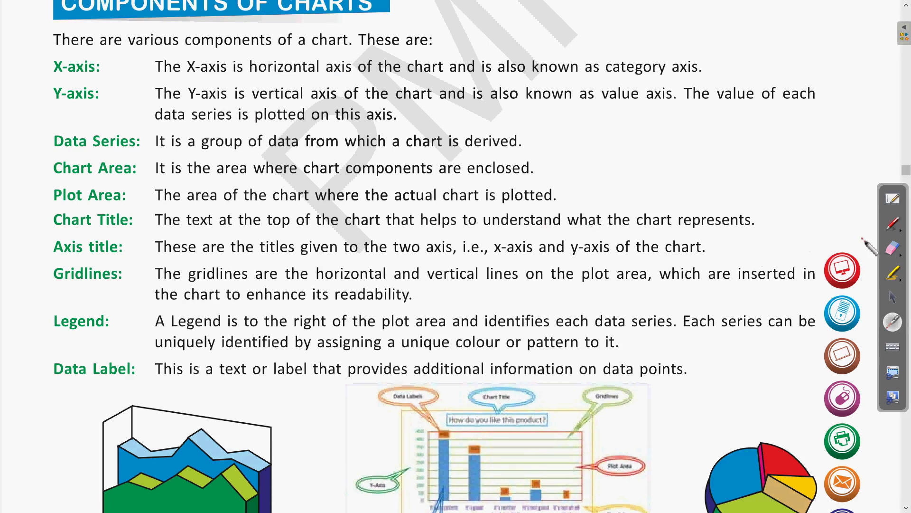
Step: Sketch red L-shaped axes labelled Y and X next to the axis definitions
{"action": "left_click", "coordinate": [894, 224]}
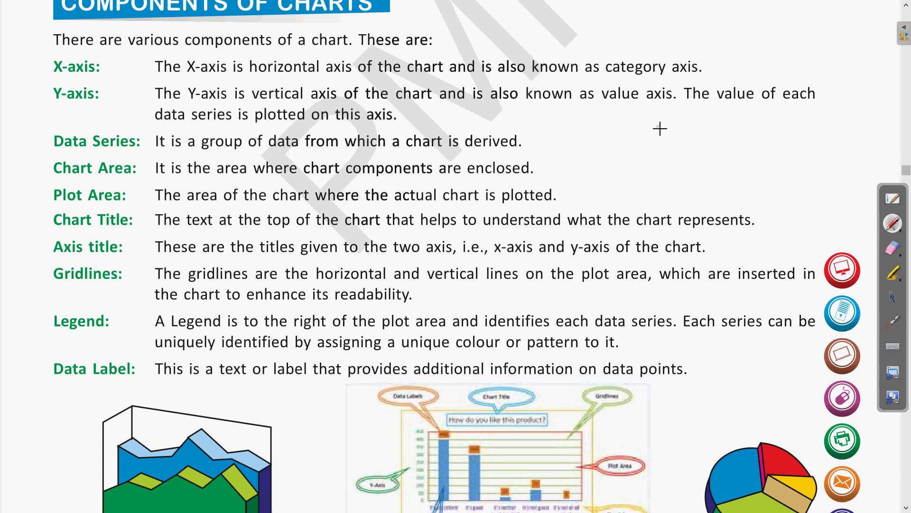
{"action": "mouse_move", "coordinate": [656, 119]}
{"action": "left_mouse_down"}
{"action": "mouse_move", "coordinate": [661, 163]}
{"action": "mouse_move", "coordinate": [759, 178]}
{"action": "left_mouse_up"}
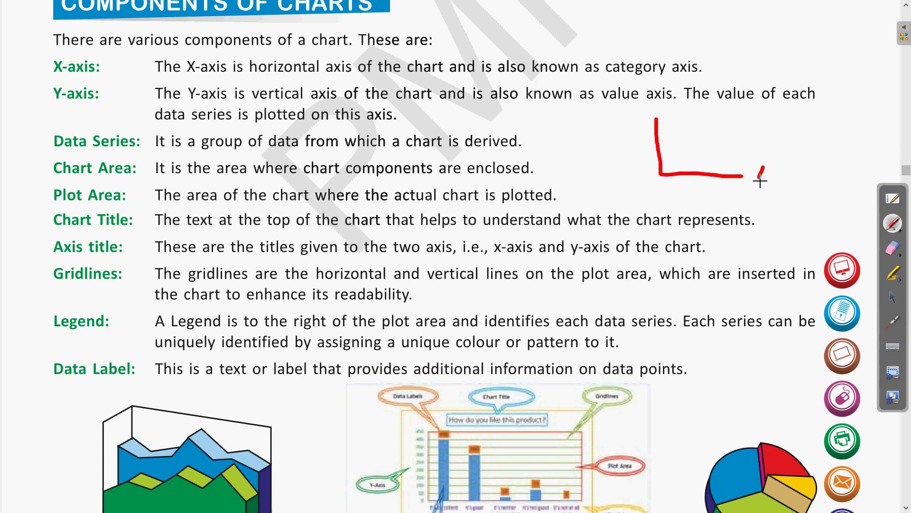
{"action": "left_click", "coordinate": [755, 174]}
{"action": "left_click_drag", "start_coordinate": [637, 101], "coordinate": [625, 142]}
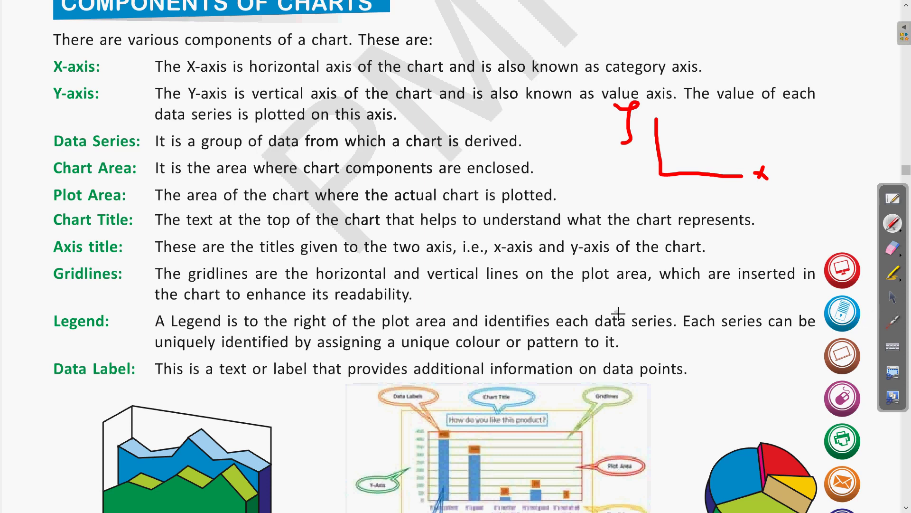
{"action": "left_click", "coordinate": [895, 325]}
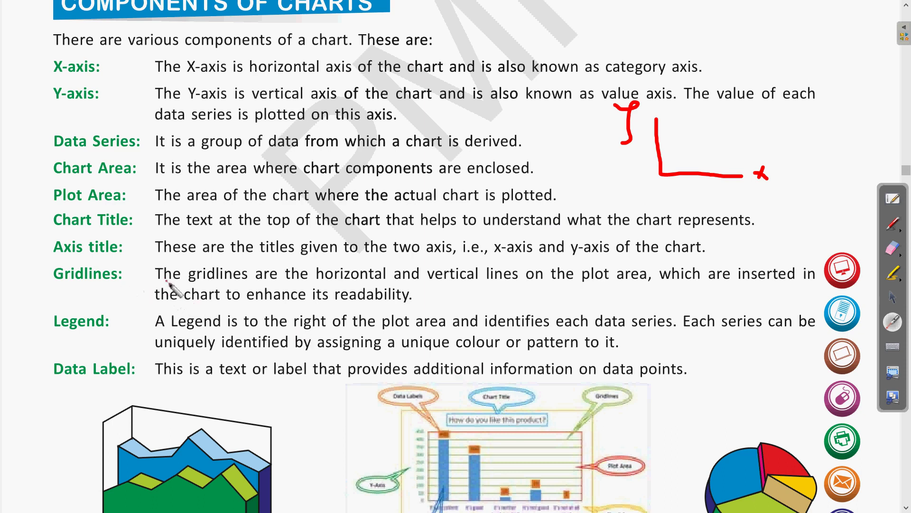
{"action": "left_click", "coordinate": [892, 299]}
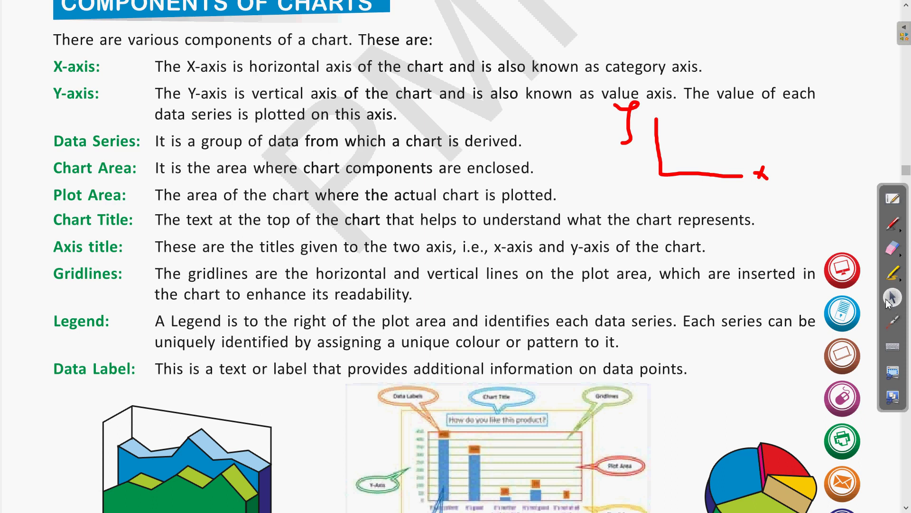
{"action": "scroll", "coordinate": [664, 228], "scroll_direction": "down", "scroll_amount": 3}
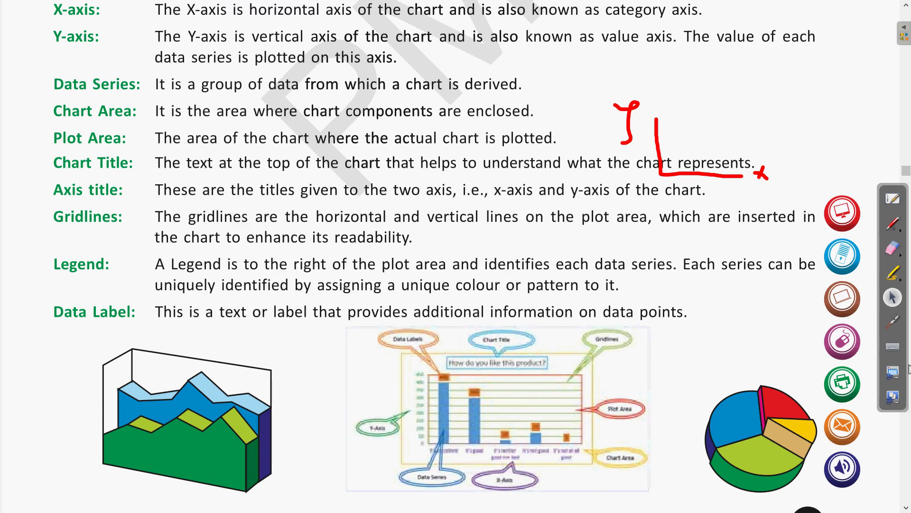
{"action": "left_click", "coordinate": [894, 324]}
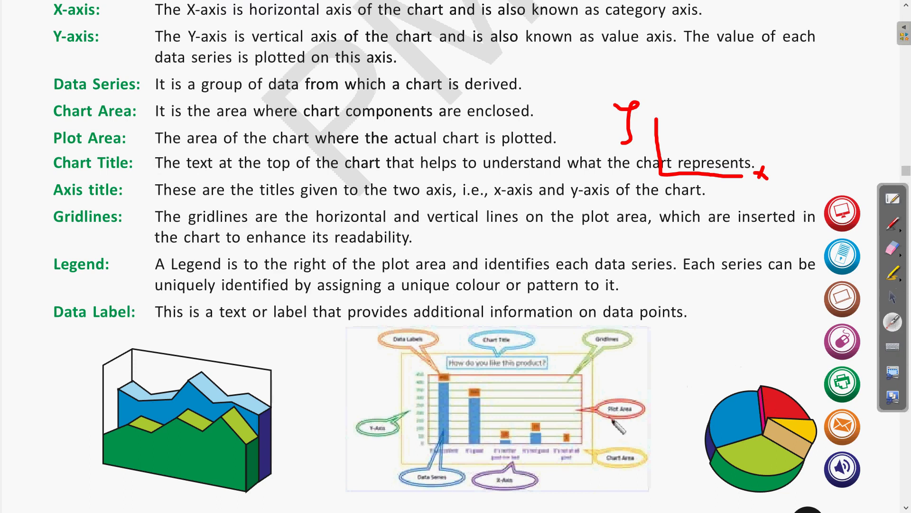
{"action": "left_click_drag", "start_coordinate": [506, 399], "coordinate": [574, 396]}
{"action": "left_click_drag", "start_coordinate": [522, 399], "coordinate": [521, 399]}
Step: Scroll the textbook down to the Creating a Chart section
{"action": "left_click", "coordinate": [892, 298]}
{"action": "scroll", "coordinate": [718, 306], "scroll_direction": "down", "scroll_amount": 1}
{"action": "scroll", "coordinate": [718, 307], "scroll_direction": "down", "scroll_amount": 2}
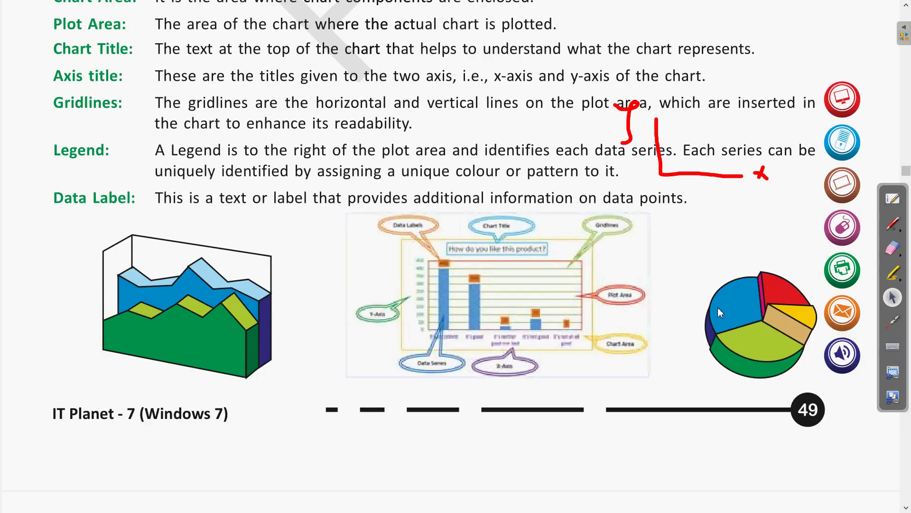
{"action": "scroll", "coordinate": [717, 307], "scroll_direction": "down", "scroll_amount": 4}
{"action": "scroll", "coordinate": [717, 307], "scroll_direction": "down", "scroll_amount": 2}
{"action": "scroll", "coordinate": [718, 307], "scroll_direction": "down", "scroll_amount": 2}
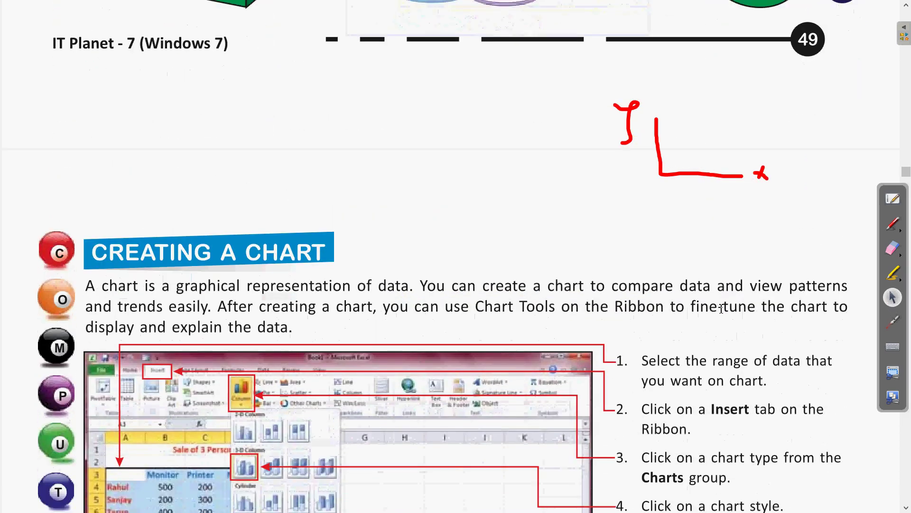
{"action": "scroll", "coordinate": [721, 309], "scroll_direction": "down", "scroll_amount": 1}
Step: Erase all the red ink from the page and scroll further down
{"action": "left_click", "coordinate": [894, 257]}
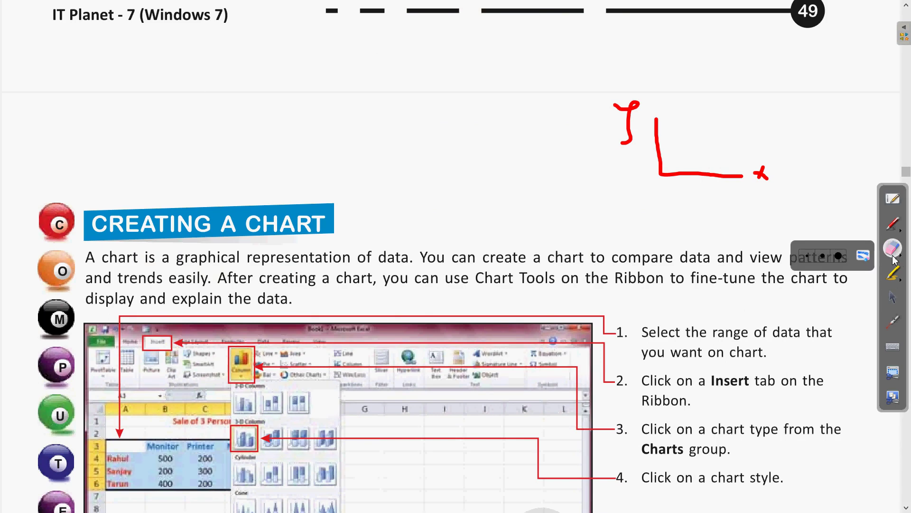
{"action": "left_click", "coordinate": [863, 256]}
{"action": "left_click", "coordinate": [891, 297]}
{"action": "scroll", "coordinate": [822, 298], "scroll_direction": "down", "scroll_amount": 2}
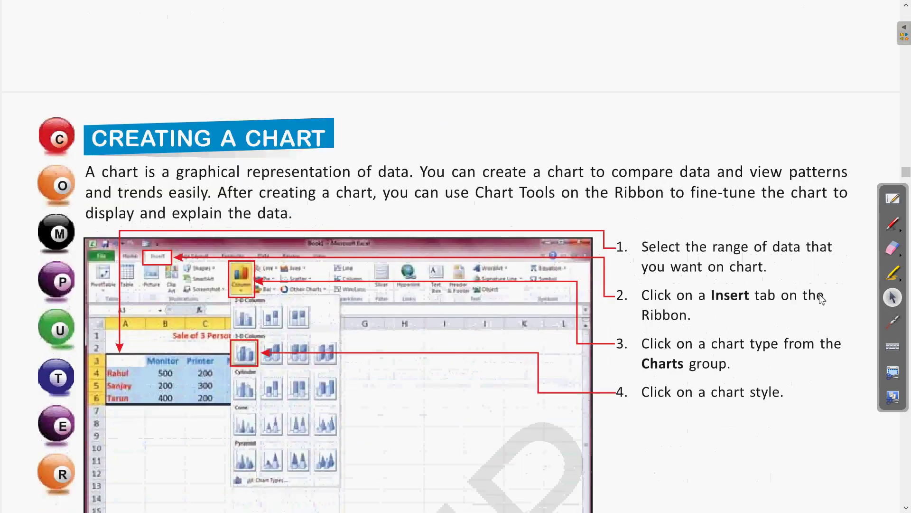
{"action": "scroll", "coordinate": [822, 298], "scroll_direction": "down", "scroll_amount": 1}
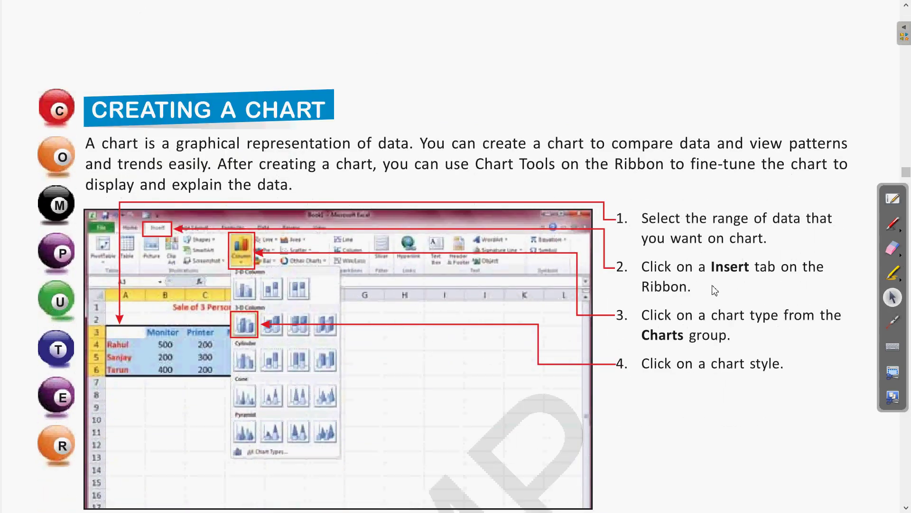
Step: Point out the Insert step in the Excel screenshot, then switch to the sales workbook
{"action": "left_click", "coordinate": [893, 323]}
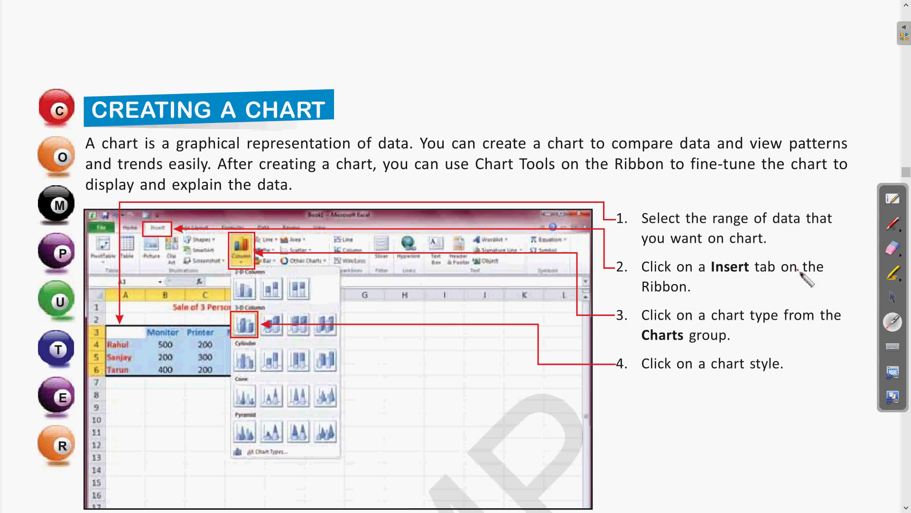
{"action": "left_click", "coordinate": [893, 300]}
{"action": "left_click", "coordinate": [892, 298]}
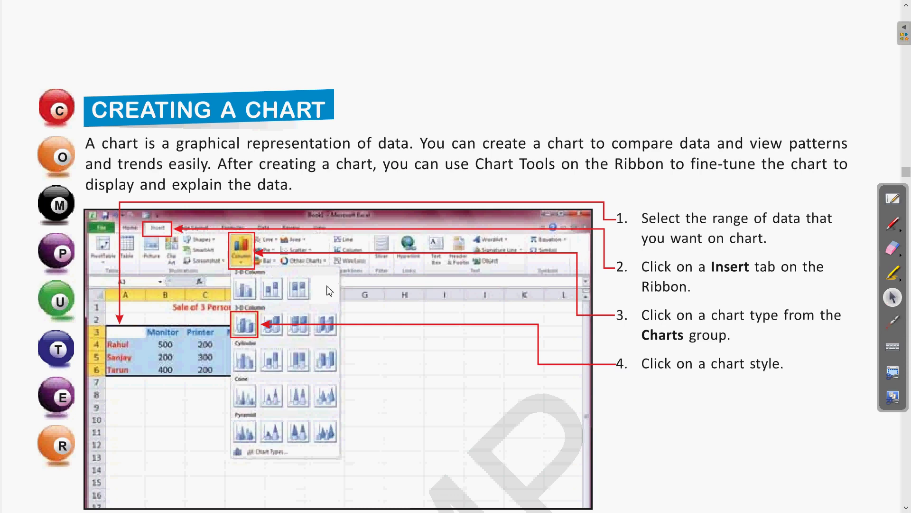
{"action": "scroll", "coordinate": [326, 278], "scroll_direction": "down", "scroll_amount": 5}
{"action": "scroll", "coordinate": [326, 278], "scroll_direction": "down", "scroll_amount": 3}
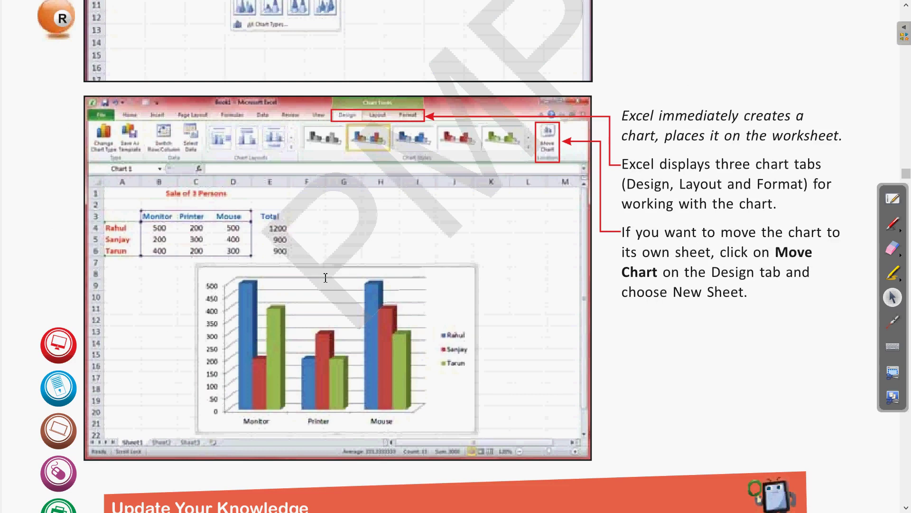
{"action": "scroll", "coordinate": [331, 278], "scroll_direction": "down", "scroll_amount": 1}
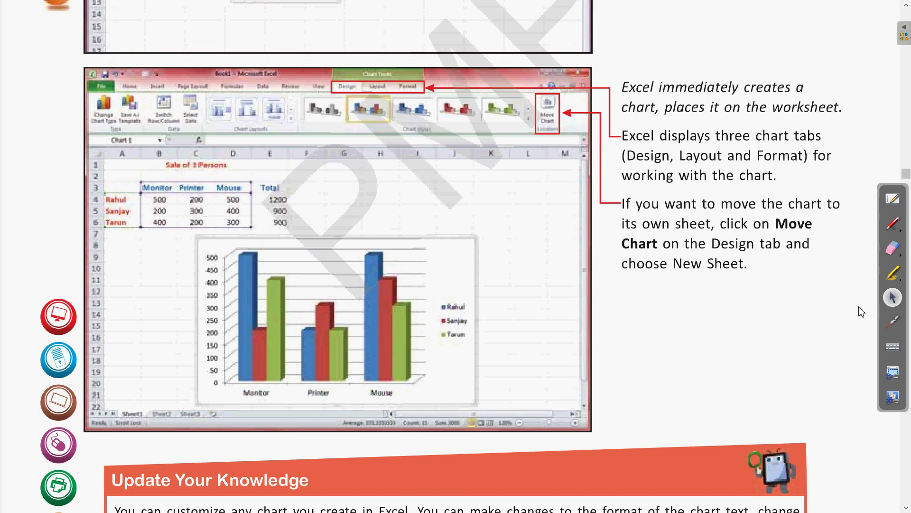
{"action": "key", "text": "alt+Tab"}
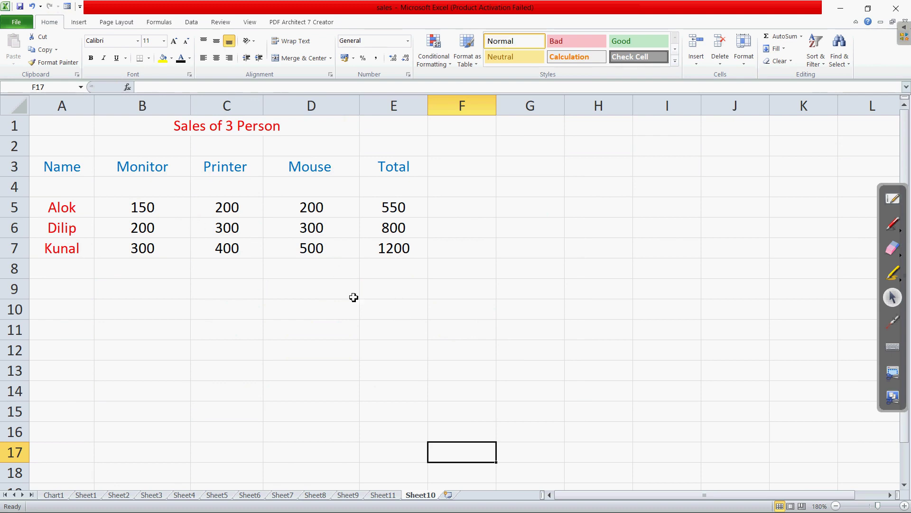
Step: Select the sales data A3:D7 on Sheet10 and open the Insert tab's Column chart list
{"action": "left_click", "coordinate": [387, 304]}
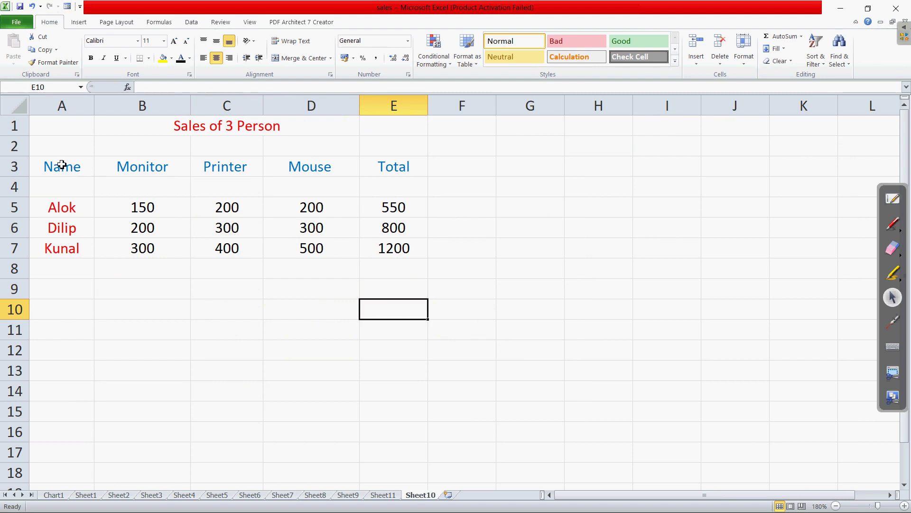
{"action": "left_click_drag", "start_coordinate": [61, 165], "coordinate": [315, 250]}
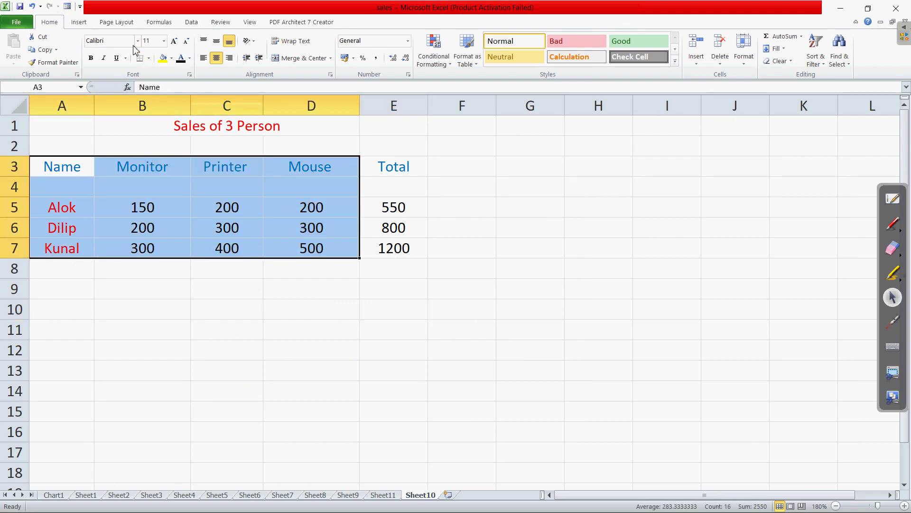
{"action": "left_click", "coordinate": [84, 24]}
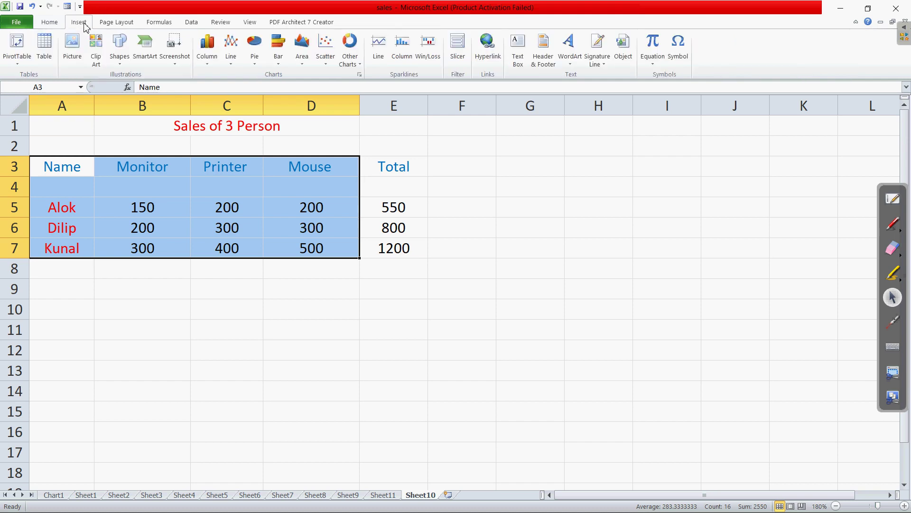
{"action": "left_click", "coordinate": [208, 69]}
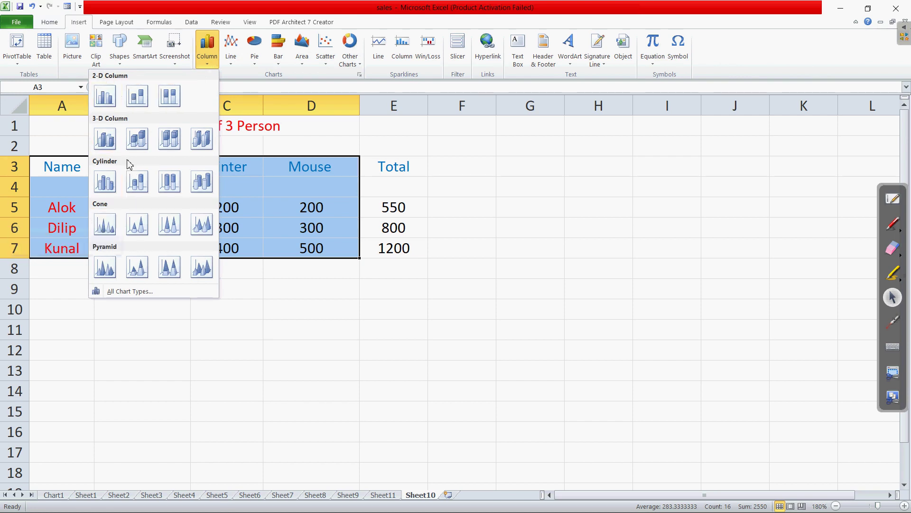
Step: Insert a 3-D clustered column chart of the Sales of 3 Person data
{"action": "left_click", "coordinate": [109, 144]}
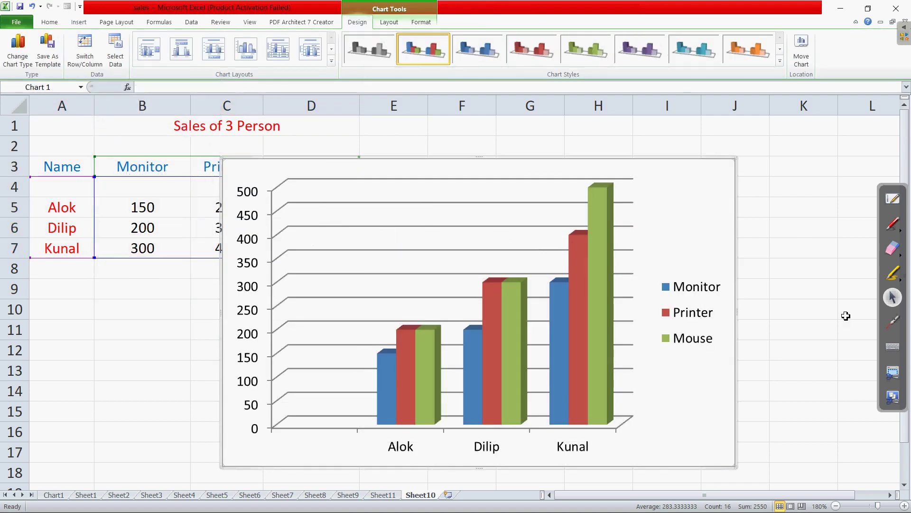
{"action": "left_click", "coordinate": [892, 324]}
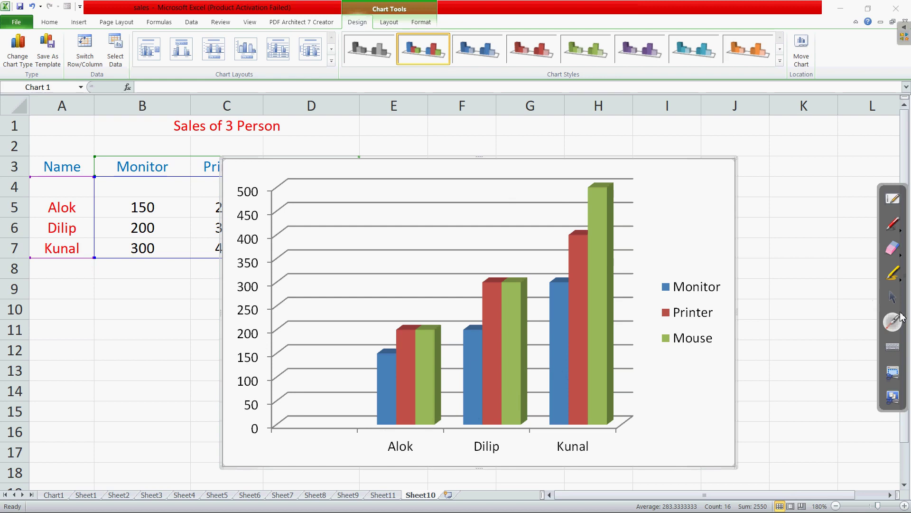
{"action": "left_click", "coordinate": [893, 224]}
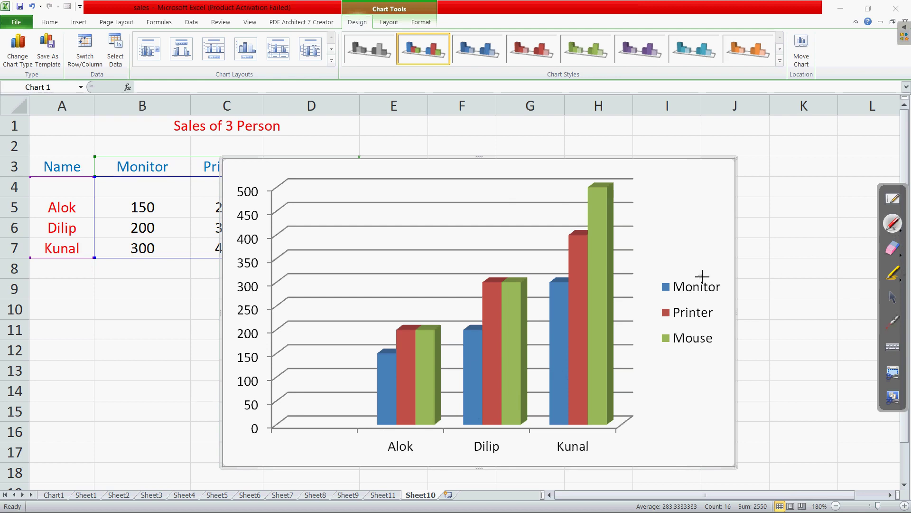
Step: Mark the chart legend, value axis and Alok/Dilip labels in red, then clear all the ink
{"action": "mouse_move", "coordinate": [701, 273]}
{"action": "left_mouse_down"}
{"action": "mouse_move", "coordinate": [707, 367]}
{"action": "mouse_move", "coordinate": [705, 267]}
{"action": "left_mouse_up"}
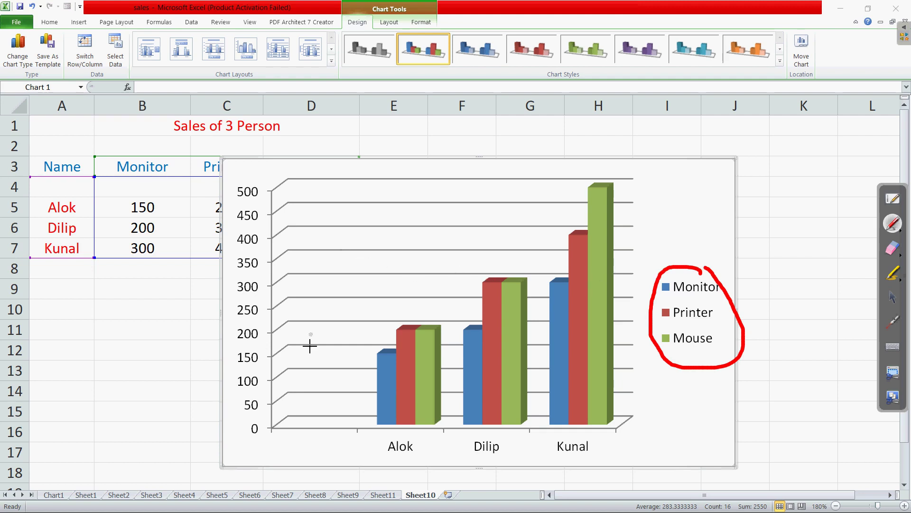
{"action": "left_click_drag", "start_coordinate": [228, 381], "coordinate": [240, 315]}
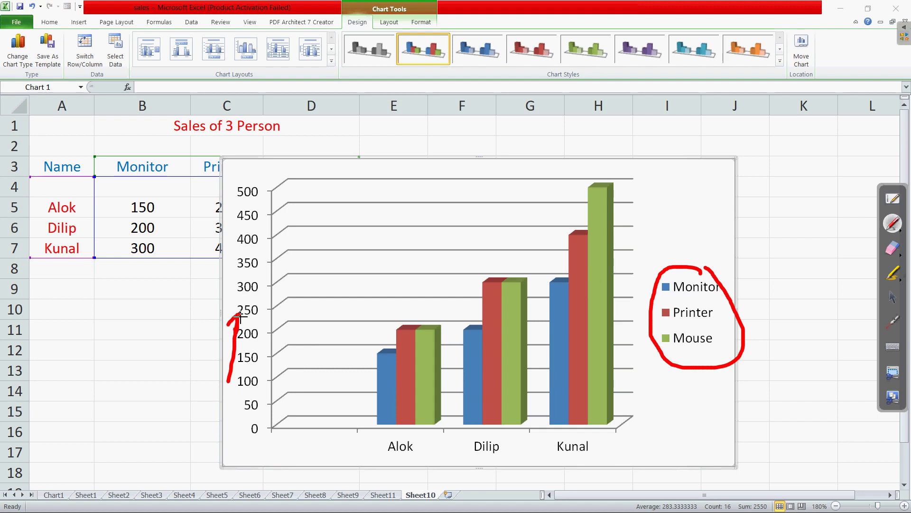
{"action": "mouse_move", "coordinate": [402, 458]}
{"action": "left_mouse_down"}
{"action": "mouse_move", "coordinate": [535, 464]}
{"action": "mouse_move", "coordinate": [529, 472]}
{"action": "left_mouse_up"}
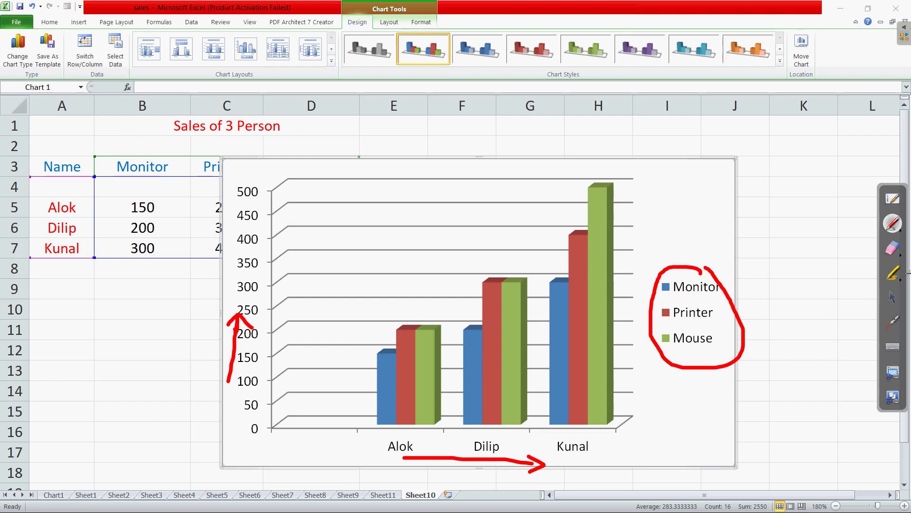
{"action": "left_click", "coordinate": [899, 257]}
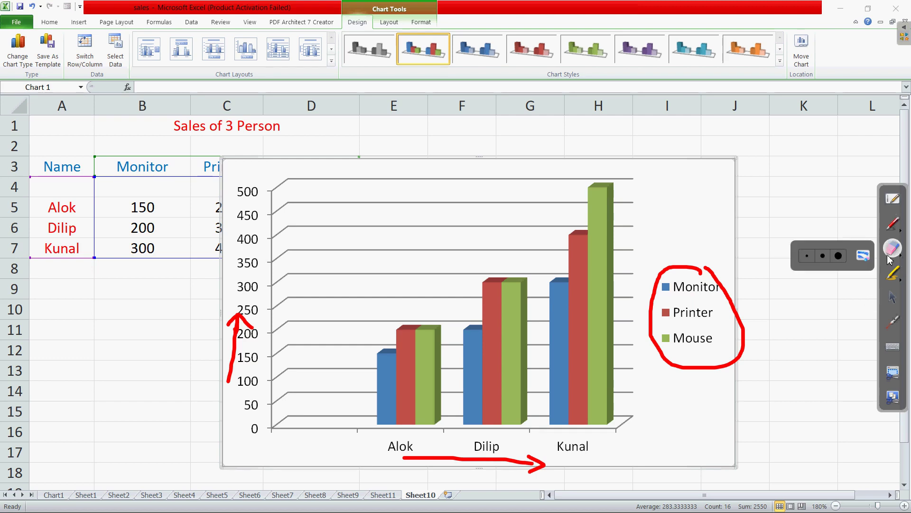
{"action": "left_click", "coordinate": [865, 256]}
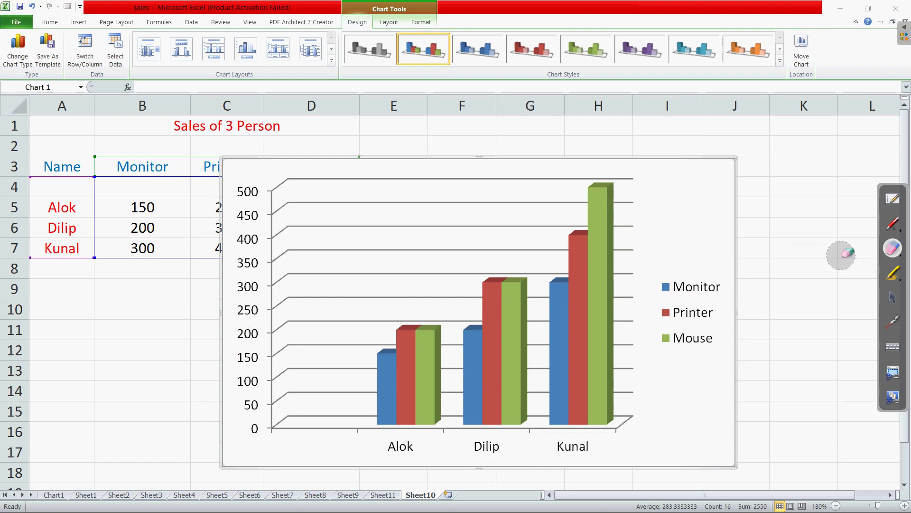
Step: Present the chart with the laser pointer, view the Chart1 sheet, then return to Sheet10
{"action": "left_click", "coordinate": [894, 317]}
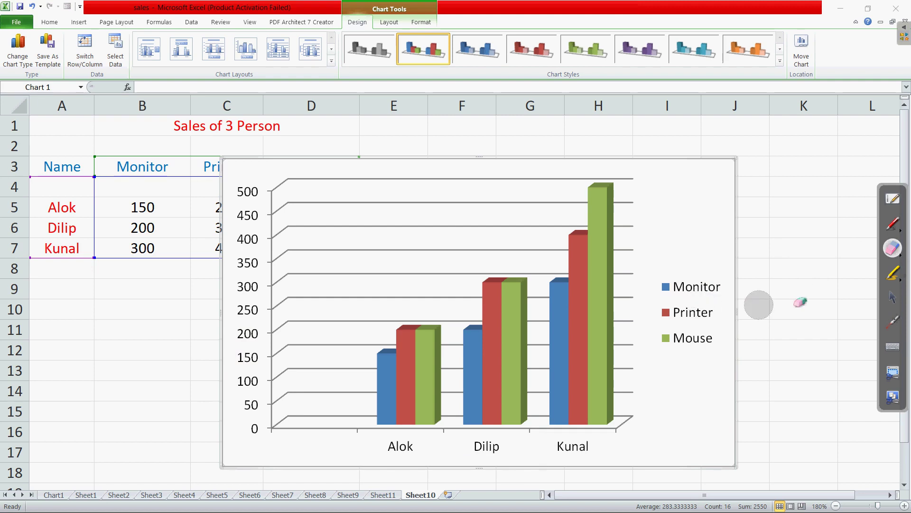
{"action": "left_click", "coordinate": [892, 297]}
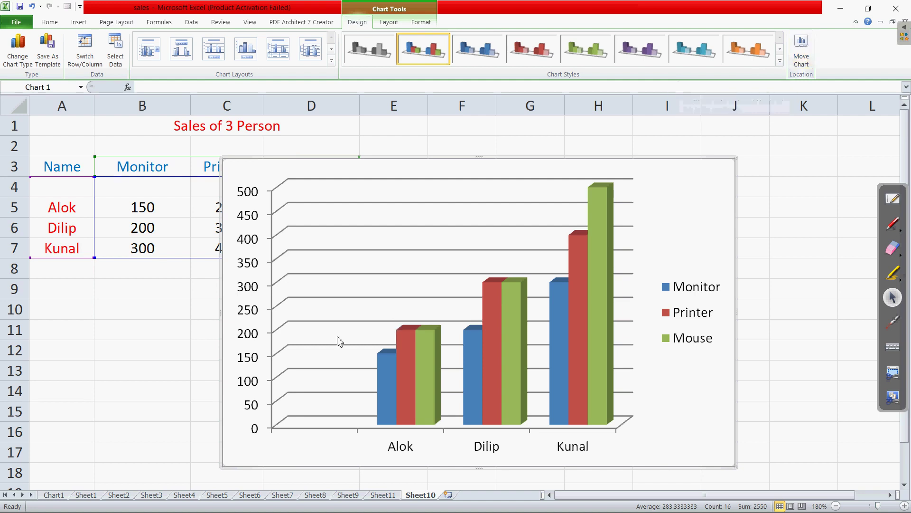
{"action": "left_click", "coordinate": [54, 496]}
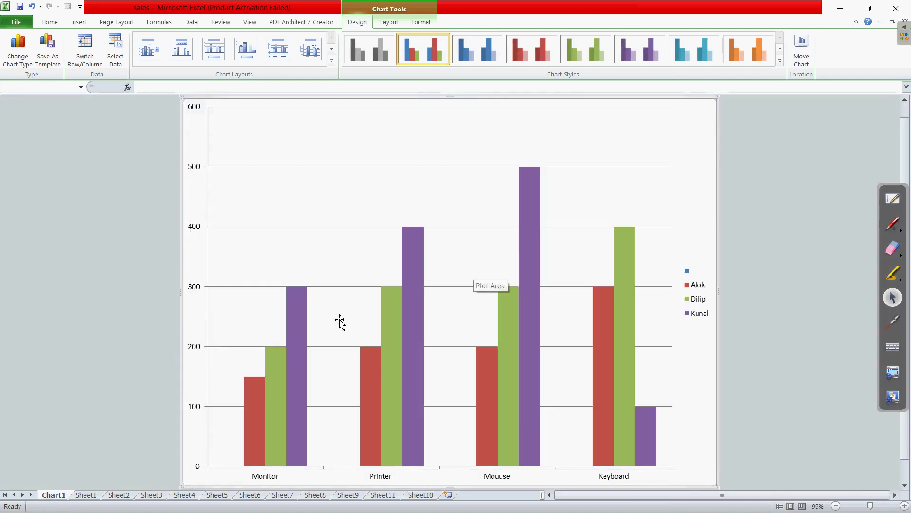
{"action": "left_click", "coordinate": [421, 495]}
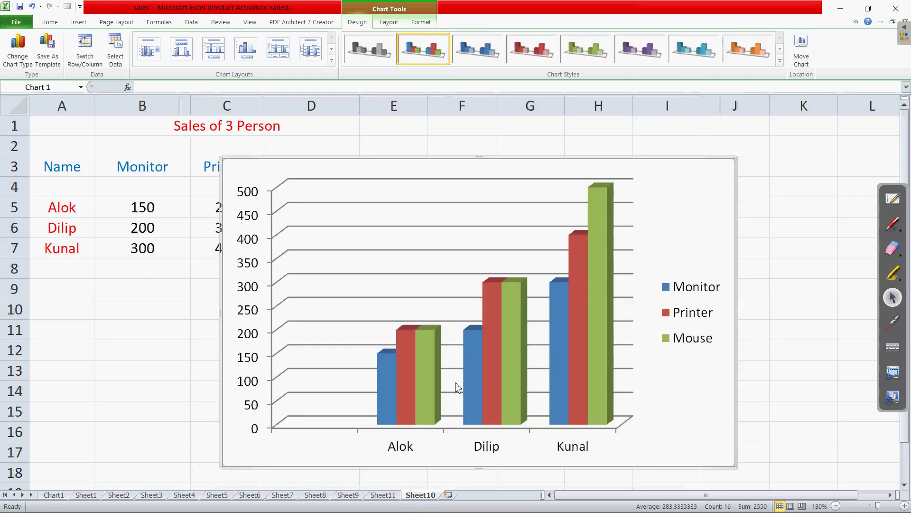
{"action": "mouse_move", "coordinate": [578, 313]}
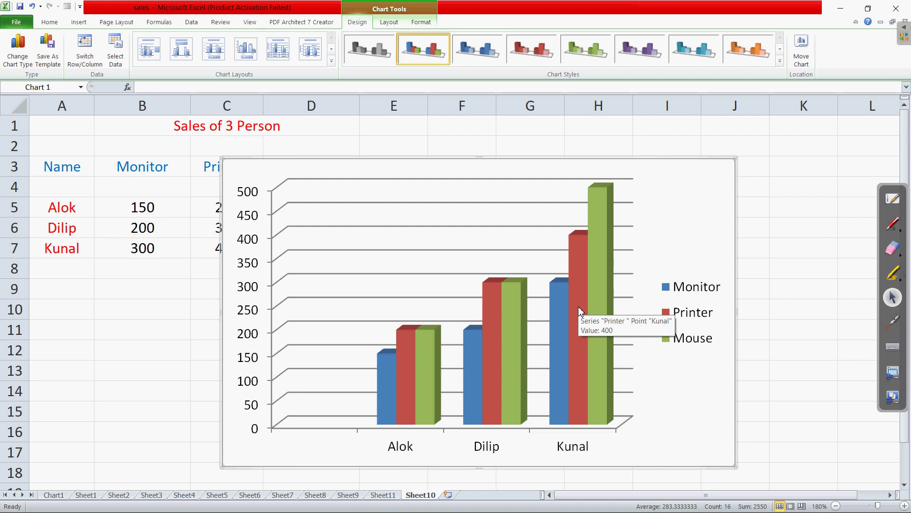
{"action": "key", "text": "alt+Tab"}
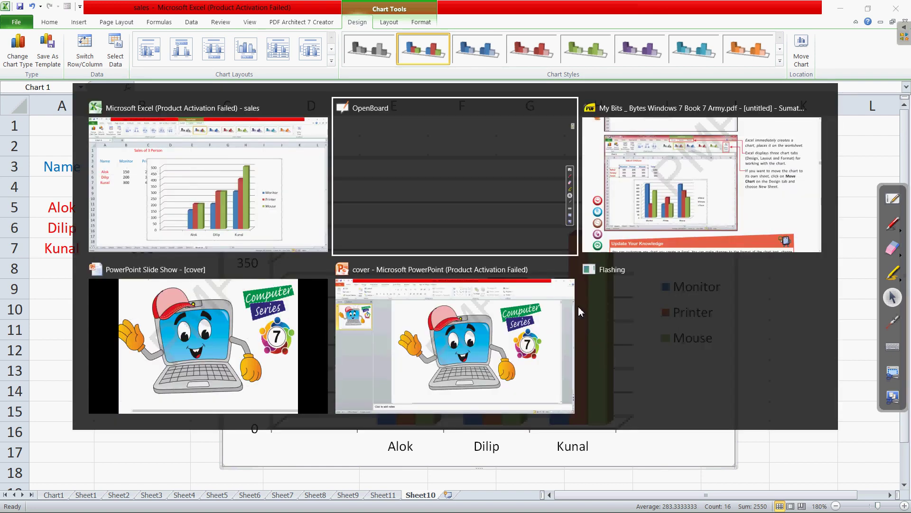
Step: Switch to the textbook PDF and scroll down to the Moving and Resizing a Chart section
{"action": "key", "text": "alt+Tab"}
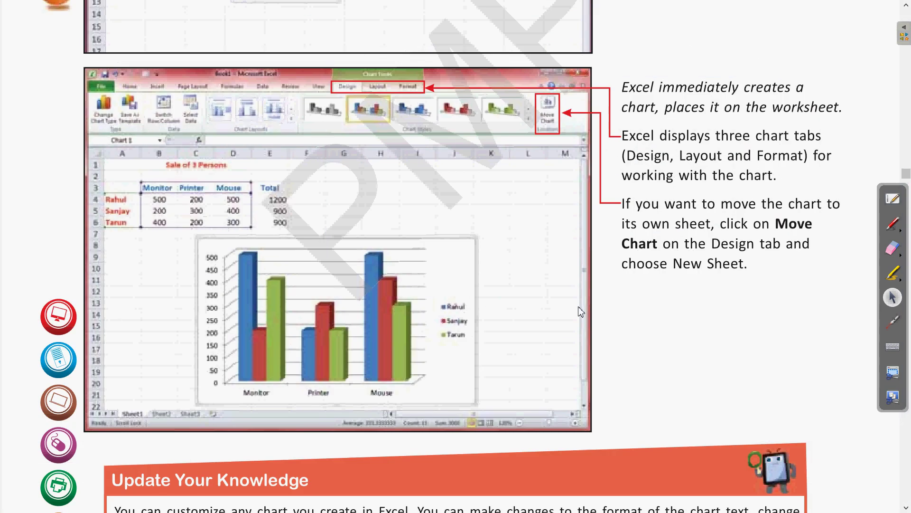
{"action": "scroll", "coordinate": [581, 315], "scroll_direction": "down", "scroll_amount": 1}
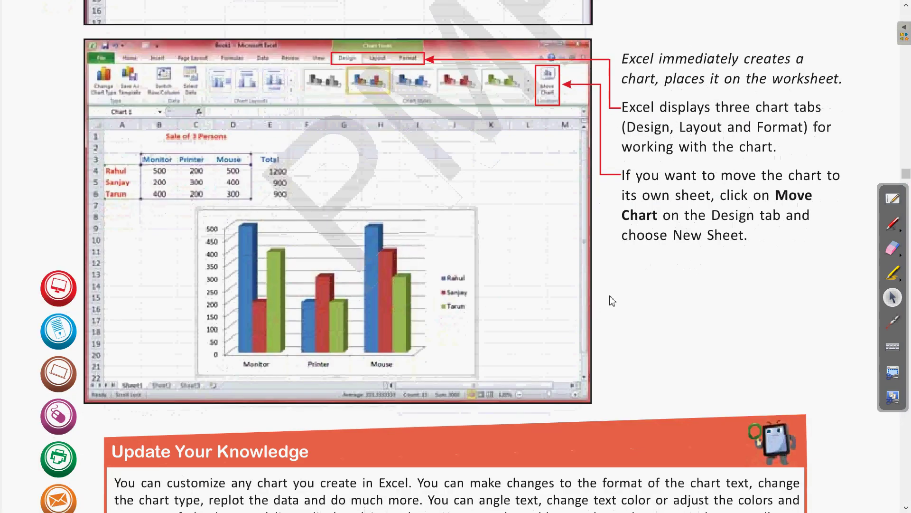
{"action": "scroll", "coordinate": [617, 299], "scroll_direction": "down", "scroll_amount": 3}
{"action": "scroll", "coordinate": [649, 287], "scroll_direction": "down", "scroll_amount": 2}
{"action": "scroll", "coordinate": [650, 287], "scroll_direction": "down", "scroll_amount": 2}
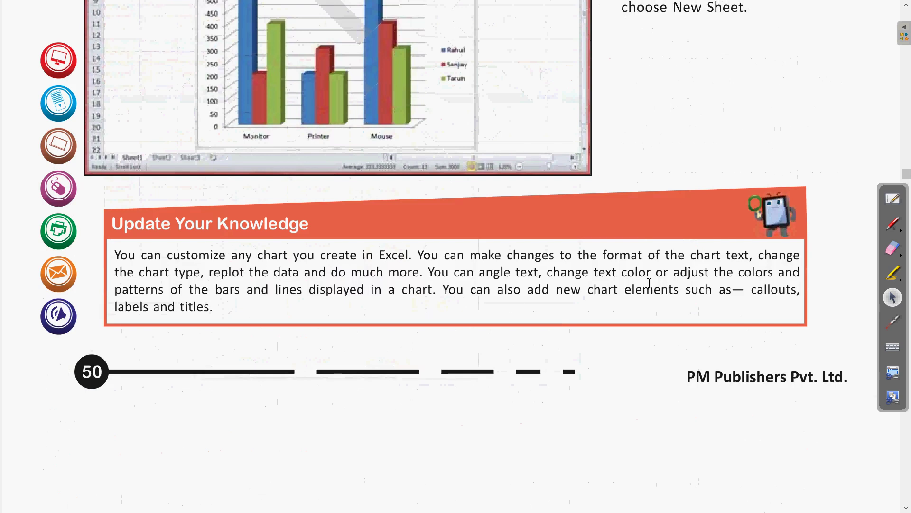
{"action": "scroll", "coordinate": [649, 287], "scroll_direction": "down", "scroll_amount": 4}
{"action": "scroll", "coordinate": [650, 287], "scroll_direction": "down", "scroll_amount": 3}
{"action": "scroll", "coordinate": [650, 286], "scroll_direction": "down", "scroll_amount": 1}
{"action": "scroll", "coordinate": [650, 287], "scroll_direction": "down", "scroll_amount": 1}
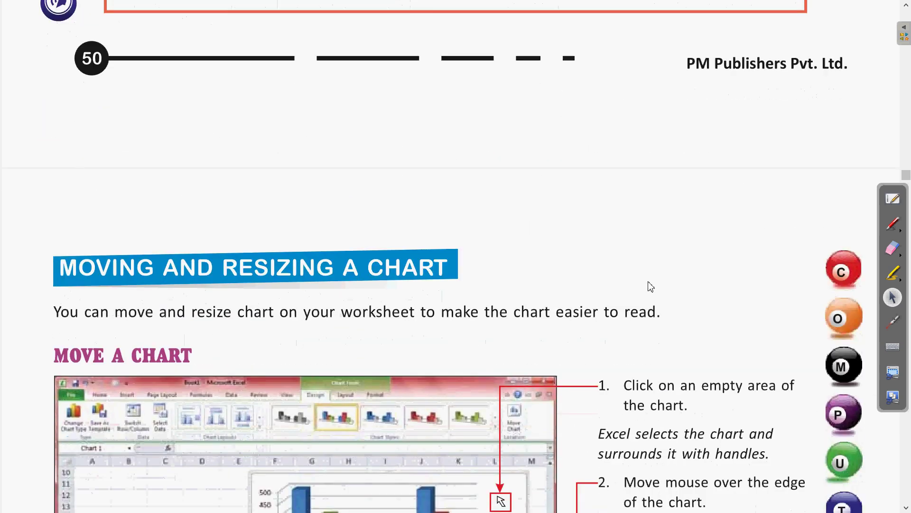
{"action": "scroll", "coordinate": [649, 286], "scroll_direction": "down", "scroll_amount": 2}
{"action": "scroll", "coordinate": [650, 286], "scroll_direction": "down", "scroll_amount": 1}
{"action": "scroll", "coordinate": [650, 286], "scroll_direction": "down", "scroll_amount": 1}
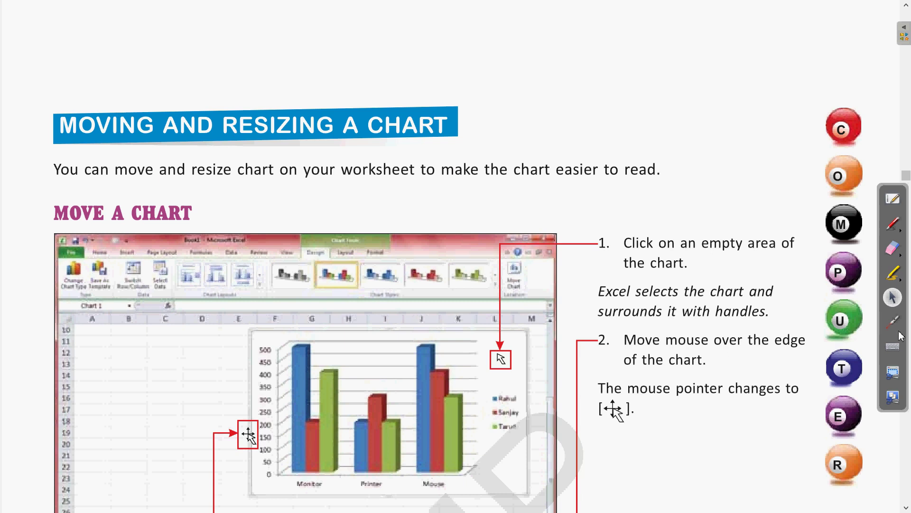
{"action": "scroll", "coordinate": [905, 309], "scroll_direction": "down", "scroll_amount": 3}
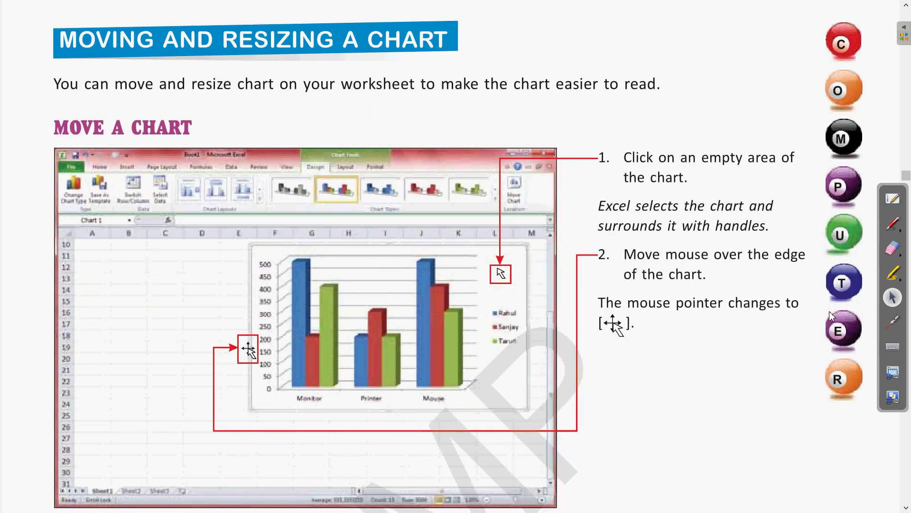
Step: Point out the move steps, reaching steps 3–4 on dragging the chart to a new location
{"action": "left_click", "coordinate": [892, 321]}
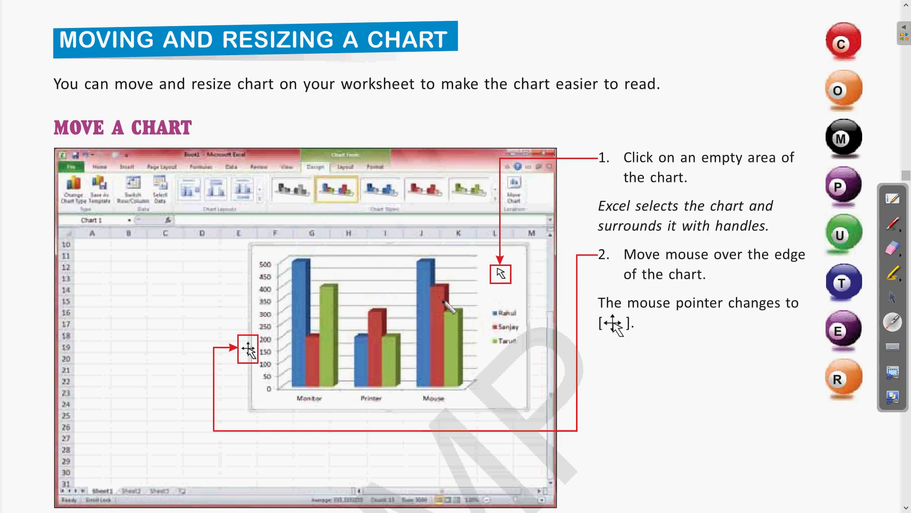
{"action": "left_click", "coordinate": [893, 298]}
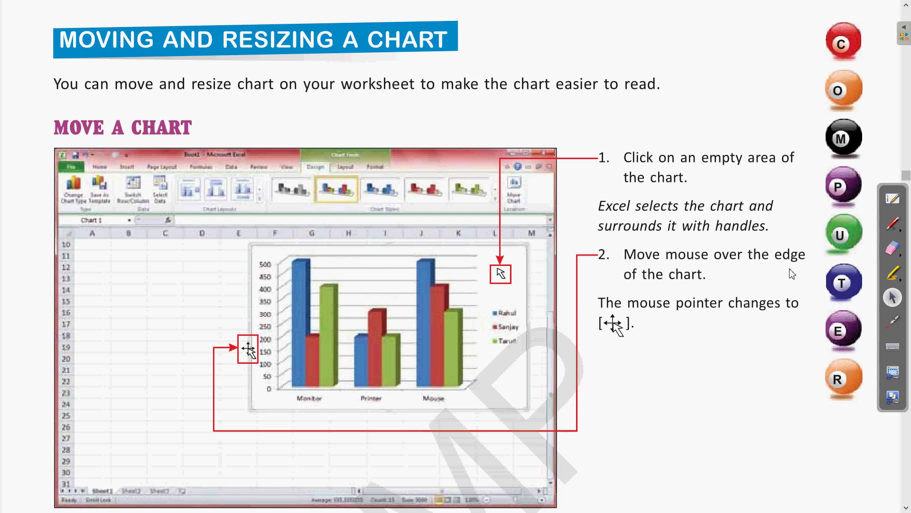
{"action": "scroll", "coordinate": [792, 273], "scroll_direction": "down", "scroll_amount": 4}
{"action": "scroll", "coordinate": [791, 269], "scroll_direction": "down", "scroll_amount": 4}
{"action": "scroll", "coordinate": [791, 269], "scroll_direction": "down", "scroll_amount": 2}
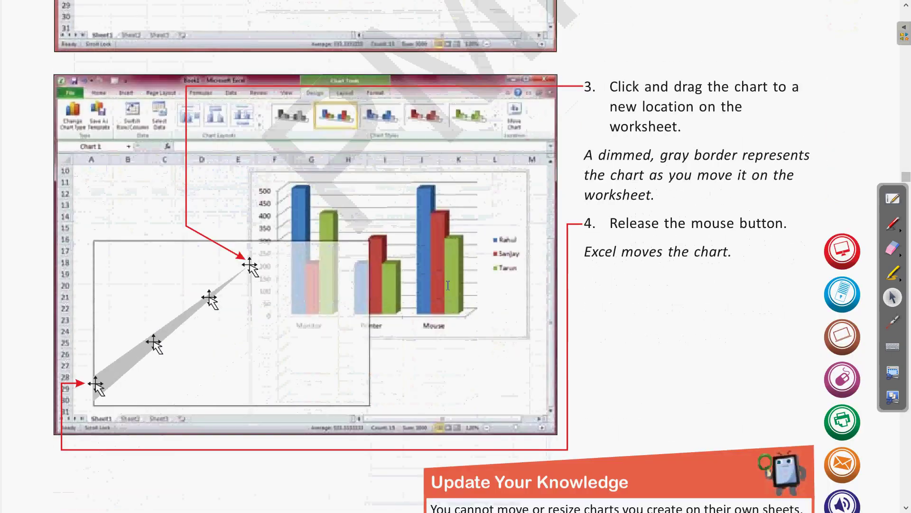
{"action": "left_click", "coordinate": [893, 322]}
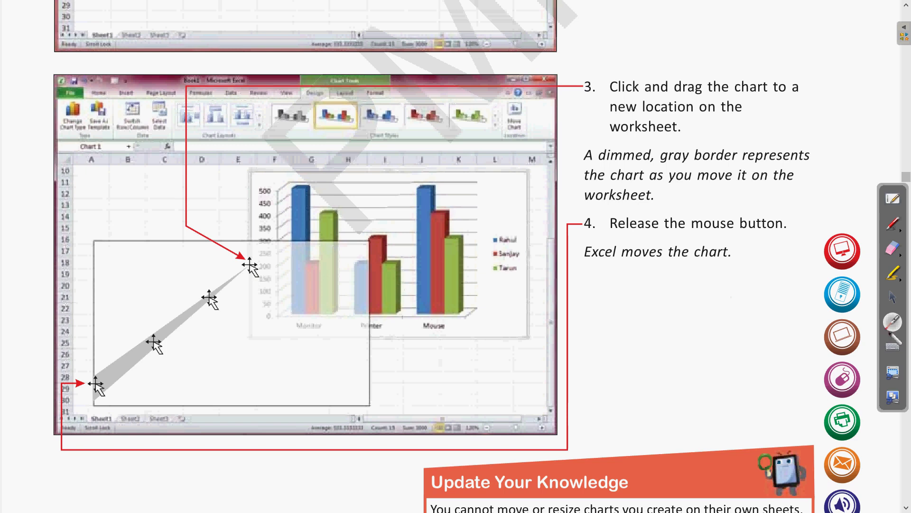
{"action": "left_click", "coordinate": [893, 298]}
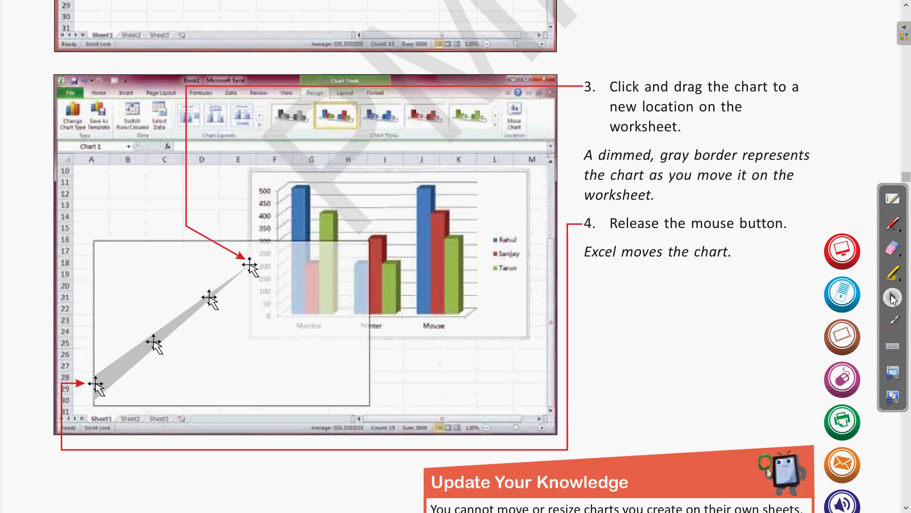
Step: Return to Excel and zoom the sheet out to 160%
{"action": "key", "text": "alt+Tab"}
{"action": "key", "text": "alt+Tab"}
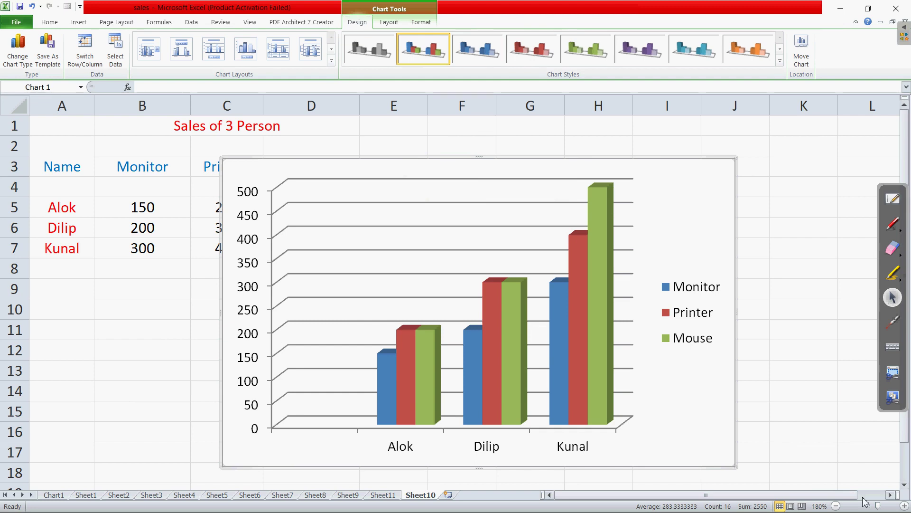
{"action": "left_click", "coordinate": [836, 506]}
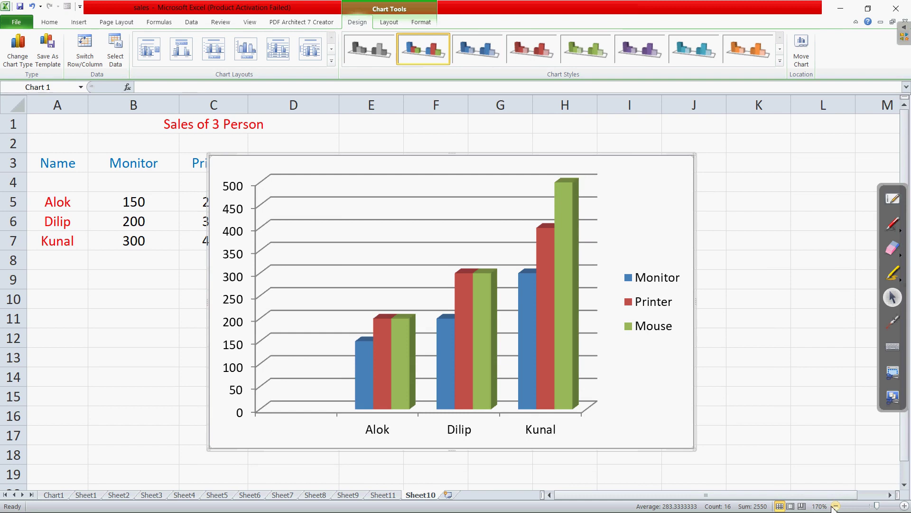
{"action": "left_click", "coordinate": [836, 506]}
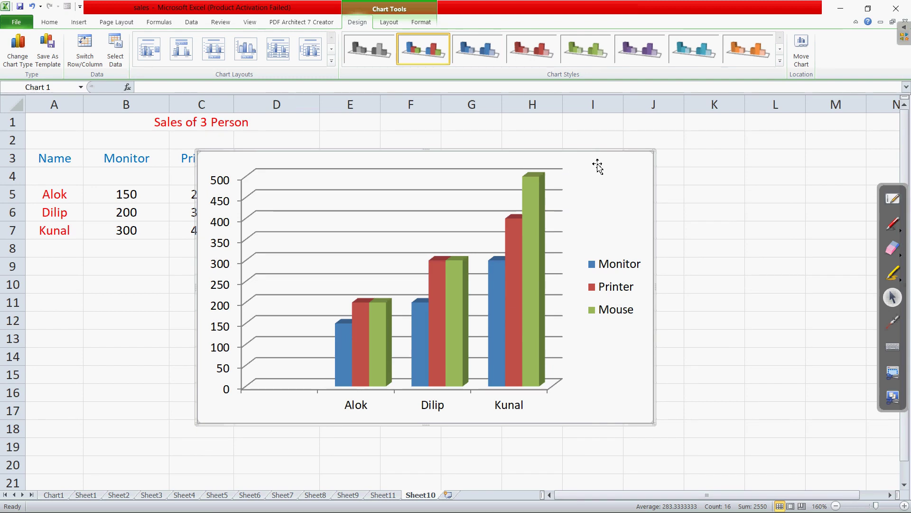
Step: Drag the 3-D chart below the data table, into roughly rows 11–24
{"action": "mouse_move", "coordinate": [597, 165]}
{"action": "left_mouse_down"}
{"action": "mouse_move", "coordinate": [705, 223]}
{"action": "mouse_move", "coordinate": [755, 220]}
{"action": "mouse_move", "coordinate": [745, 218]}
{"action": "left_mouse_up"}
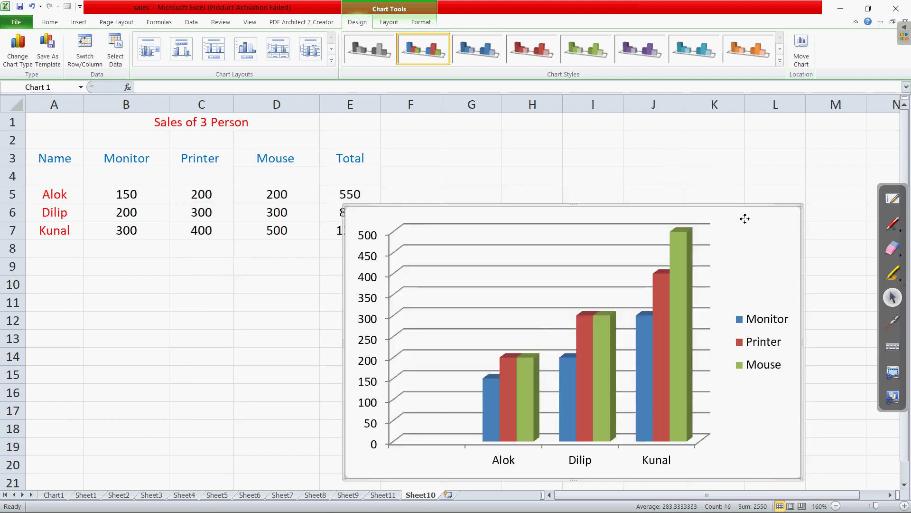
{"action": "scroll", "coordinate": [746, 219], "scroll_direction": "down", "scroll_amount": 3}
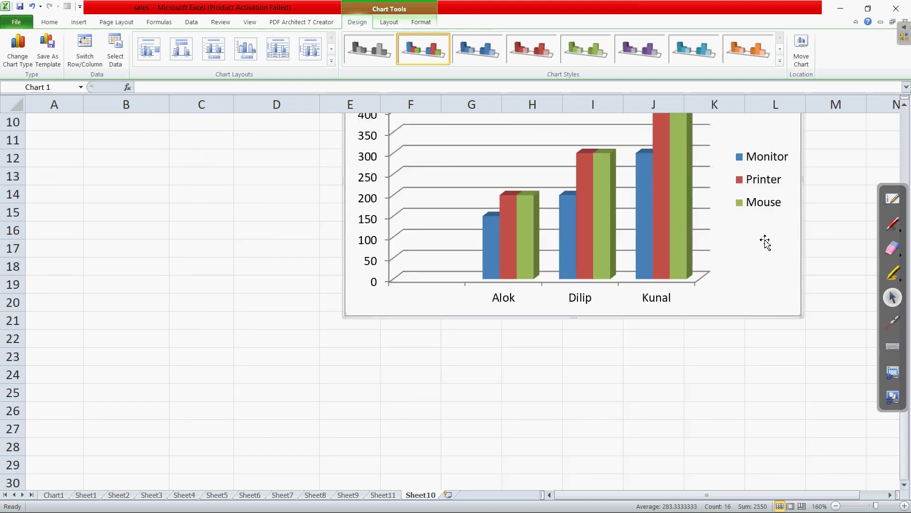
{"action": "left_click_drag", "start_coordinate": [761, 249], "coordinate": [720, 340]}
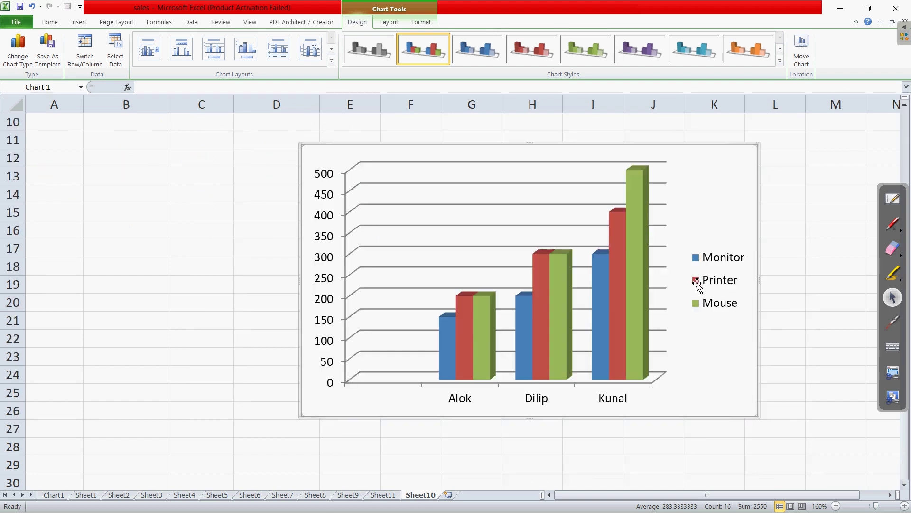
{"action": "scroll", "coordinate": [694, 284], "scroll_direction": "up", "scroll_amount": 3}
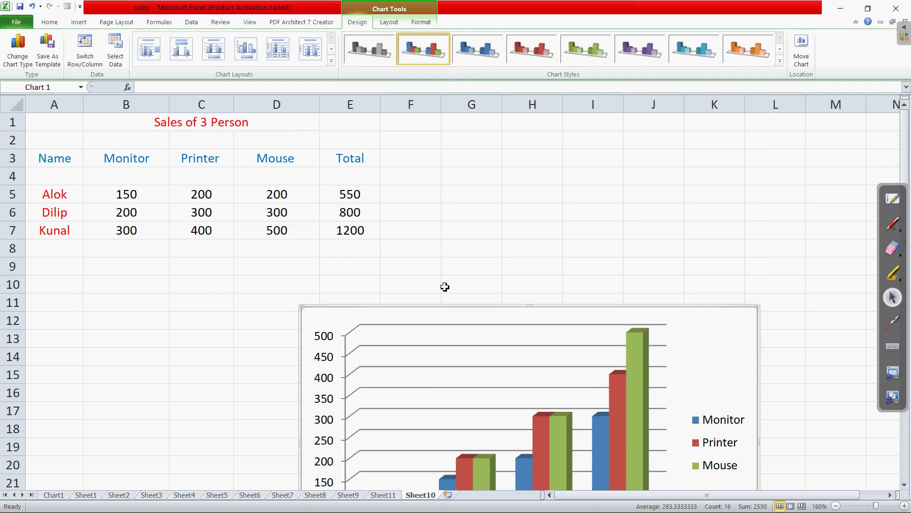
{"action": "scroll", "coordinate": [513, 309], "scroll_direction": "down", "scroll_amount": 1}
{"action": "scroll", "coordinate": [523, 319], "scroll_direction": "down", "scroll_amount": 2}
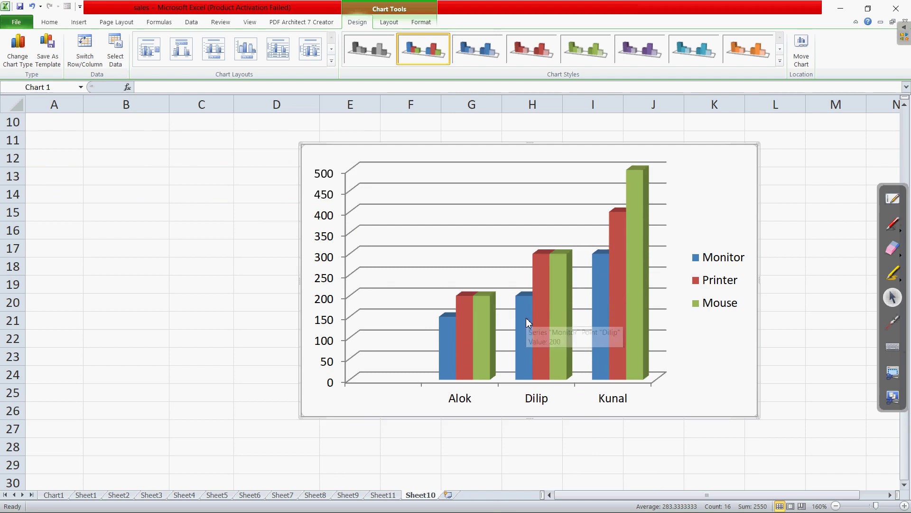
Step: Show the page 51 chart-moving steps with the laser pointer, then open the window switcher
{"action": "key", "text": "alt+Tab"}
{"action": "key", "text": "alt+Tab"}
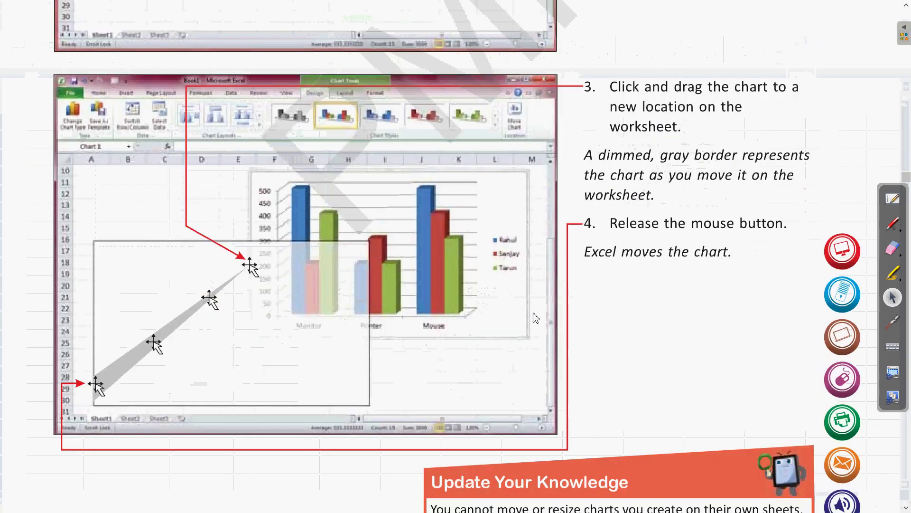
{"action": "scroll", "coordinate": [631, 311], "scroll_direction": "down", "scroll_amount": 3}
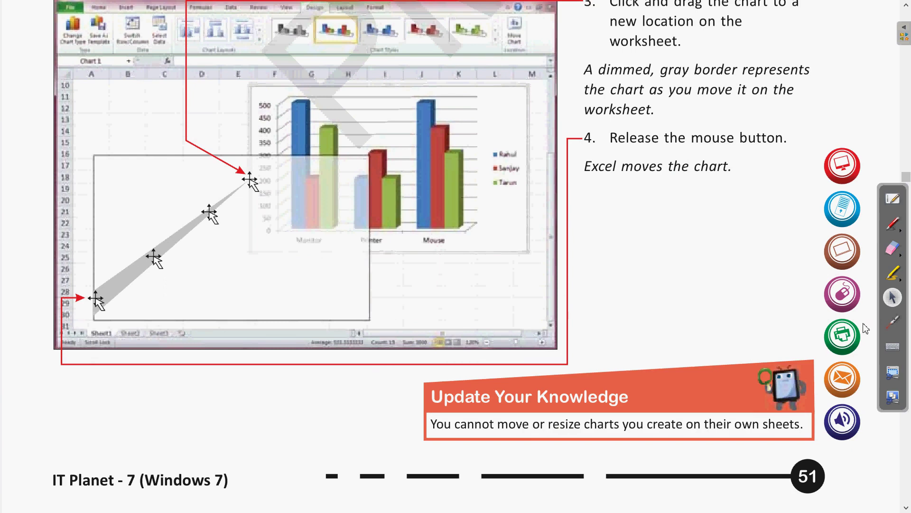
{"action": "left_click", "coordinate": [892, 224]}
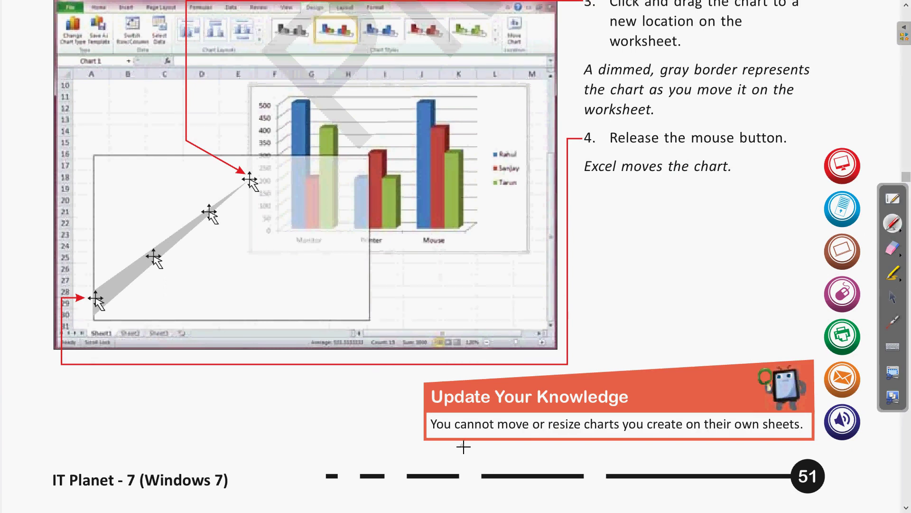
{"action": "left_click", "coordinate": [893, 322]}
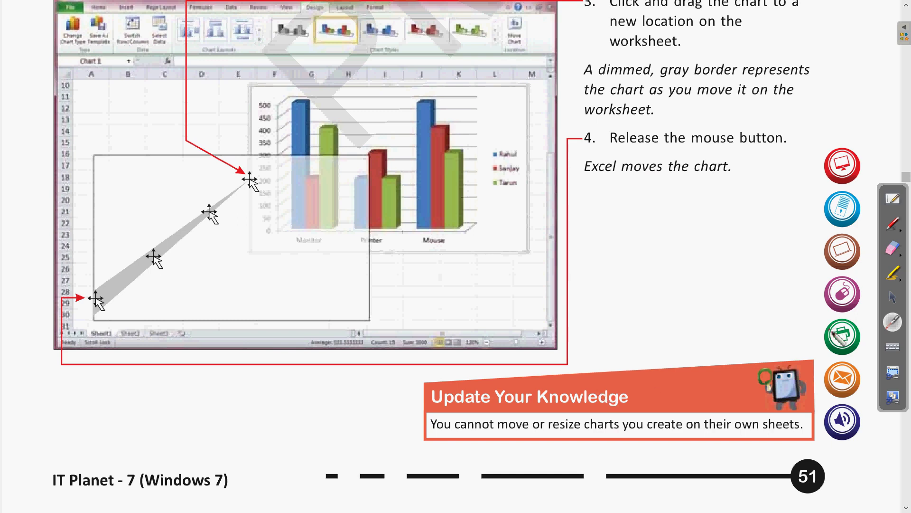
{"action": "key", "text": "alt+Tab"}
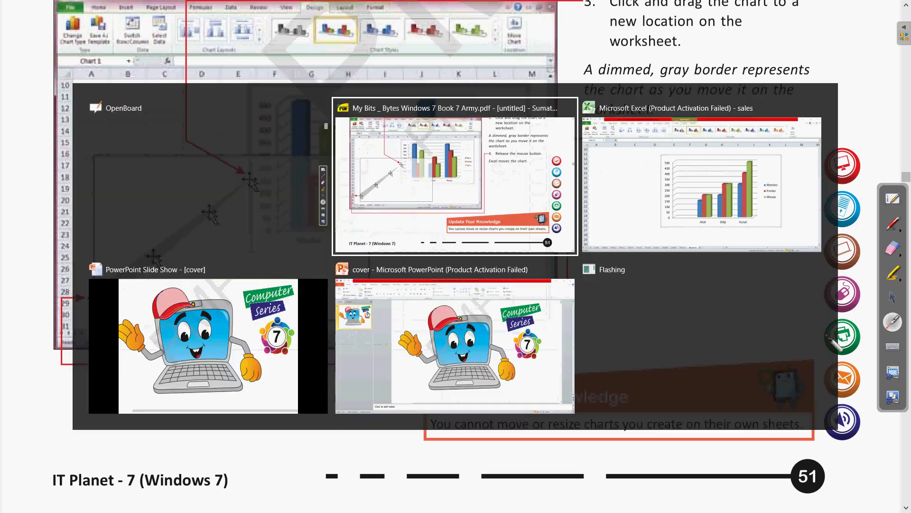
Step: Open the Chart1 chart sheet in Excel and drag its plot area slightly right
{"action": "key", "text": "alt+Tab"}
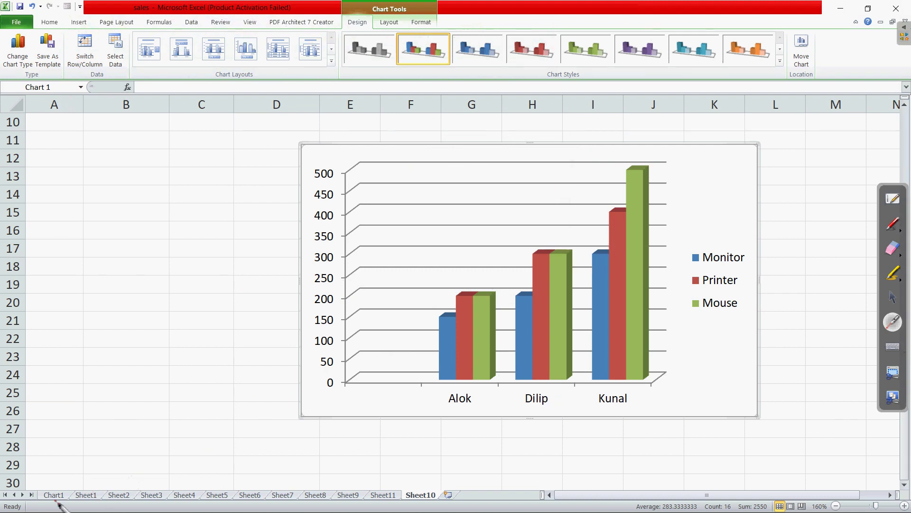
{"action": "left_click", "coordinate": [892, 297]}
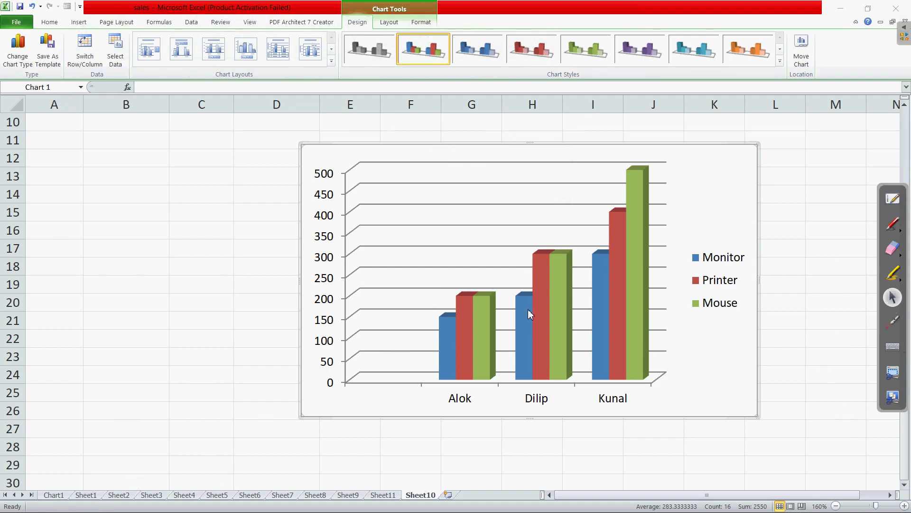
{"action": "left_click", "coordinate": [54, 495]}
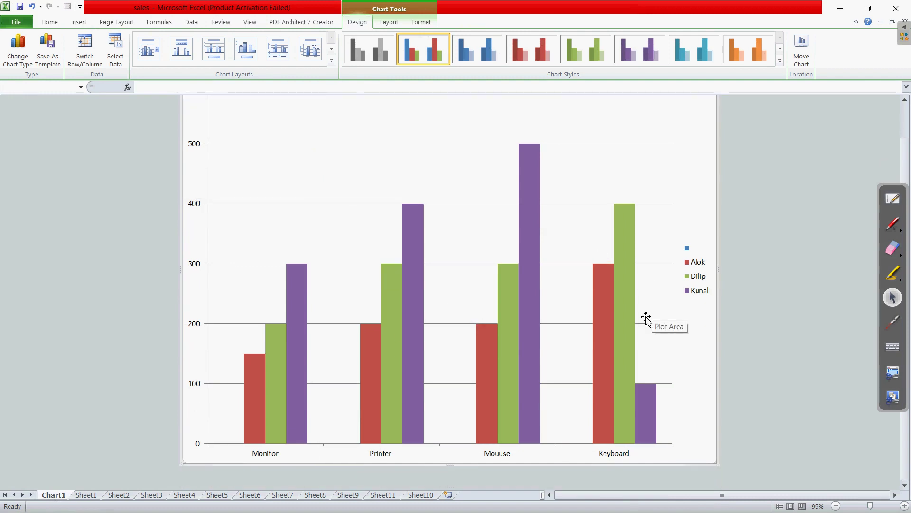
{"action": "scroll", "coordinate": [456, 311], "scroll_direction": "up", "scroll_amount": 2}
{"action": "left_click", "coordinate": [496, 219]}
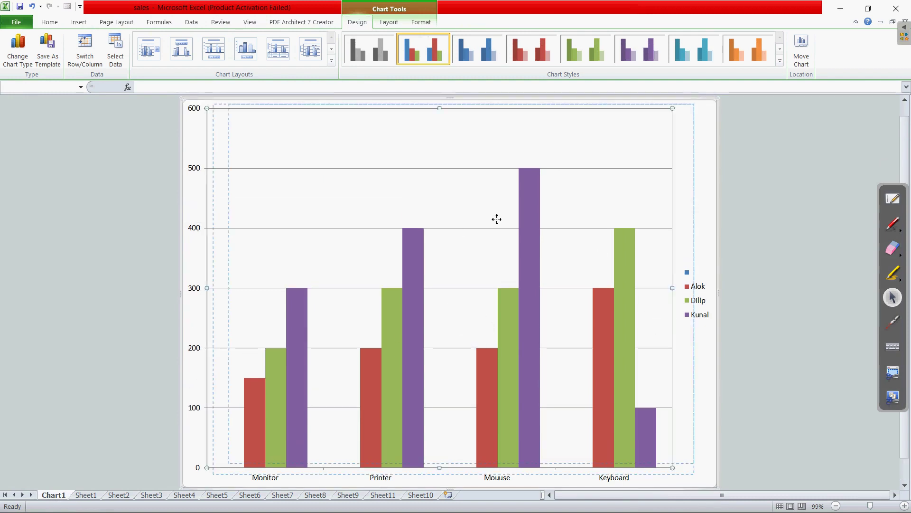
{"action": "mouse_move", "coordinate": [496, 219]}
{"action": "left_mouse_down"}
{"action": "mouse_move", "coordinate": [536, 214]}
{"action": "mouse_move", "coordinate": [485, 205]}
{"action": "left_mouse_up"}
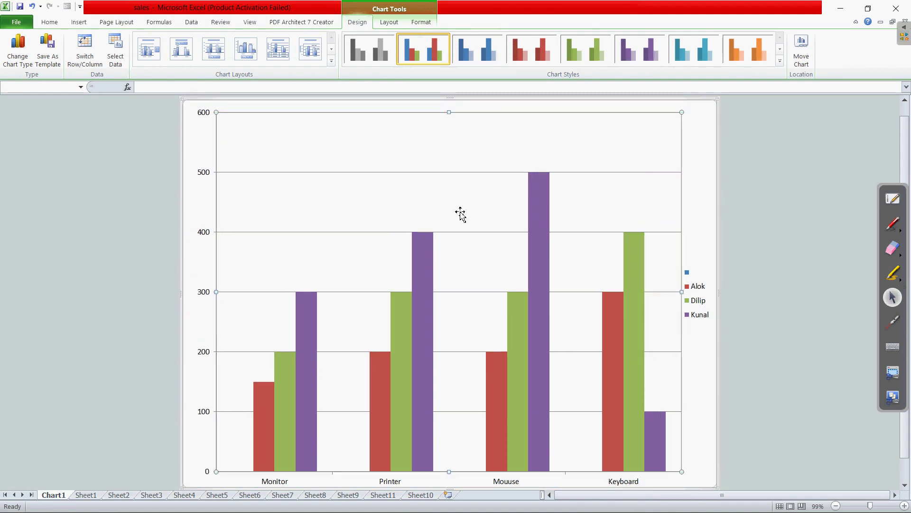
Step: Select the whole chart area, then return to the 3-D chart on Sheet10
{"action": "scroll", "coordinate": [461, 214], "scroll_direction": "down", "scroll_amount": 1}
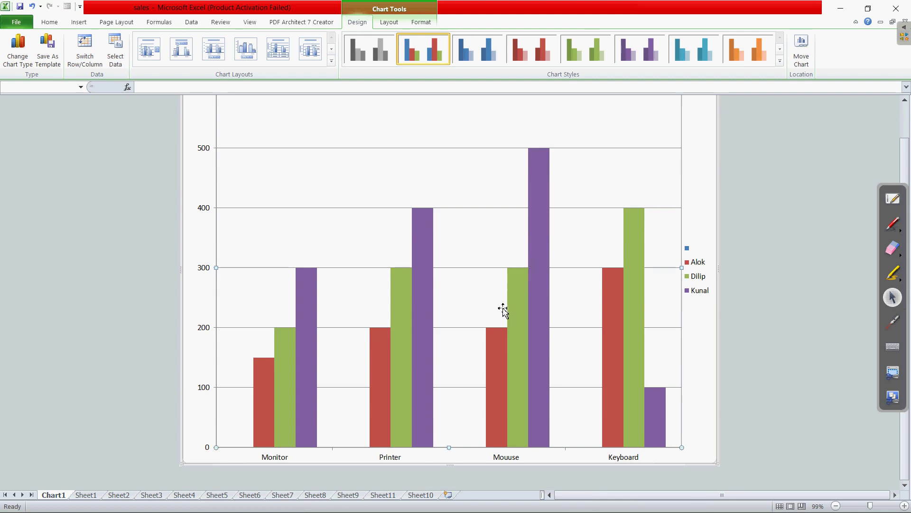
{"action": "scroll", "coordinate": [455, 342], "scroll_direction": "up", "scroll_amount": 2}
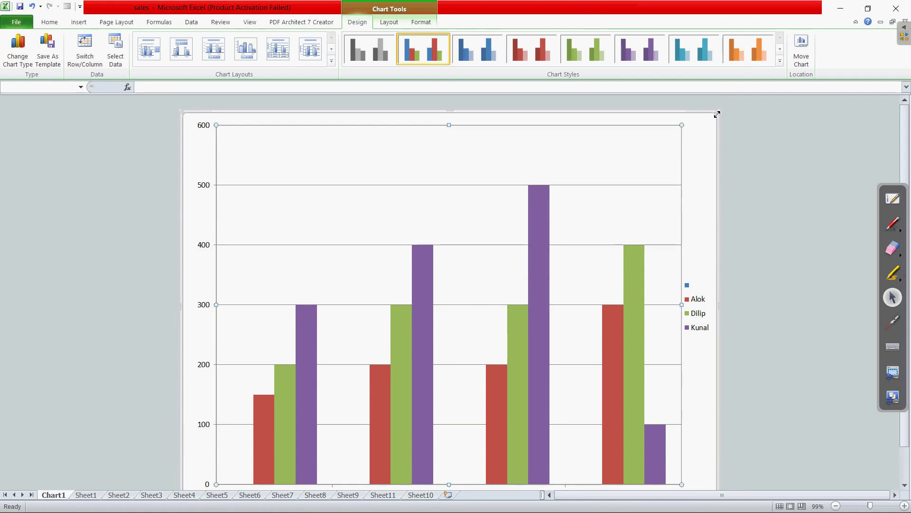
{"action": "left_click", "coordinate": [720, 114]}
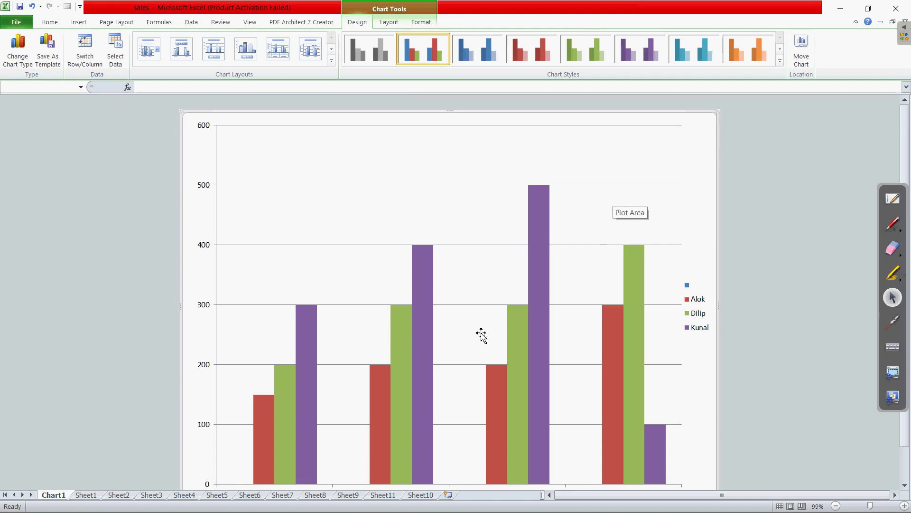
{"action": "left_click", "coordinate": [427, 496]}
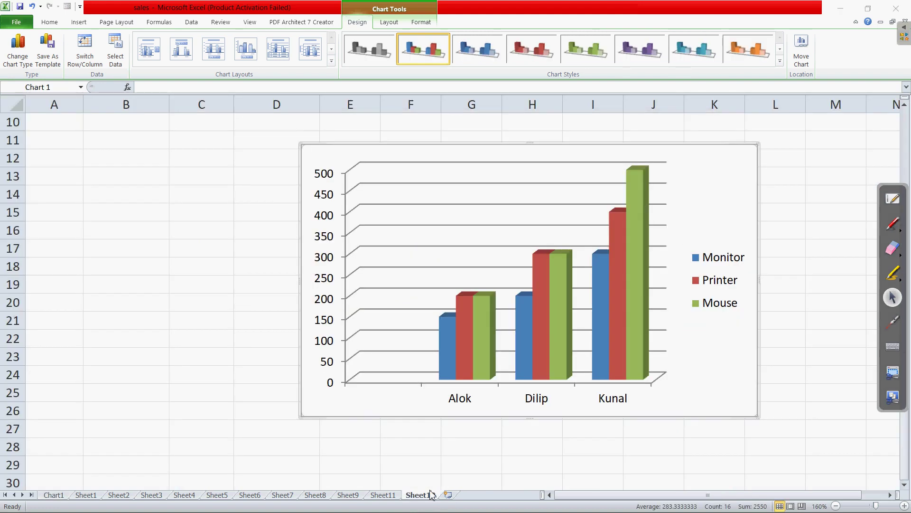
{"action": "key", "text": "alt+Tab"}
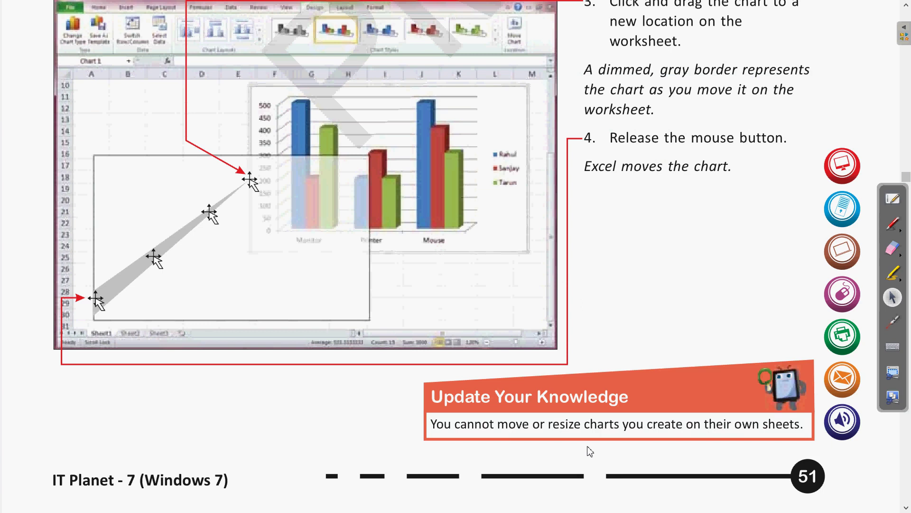
Step: Scroll the textbook to the Resize a Chart steps 3–4 about dragging a handle
{"action": "scroll", "coordinate": [608, 443], "scroll_direction": "down", "scroll_amount": 5}
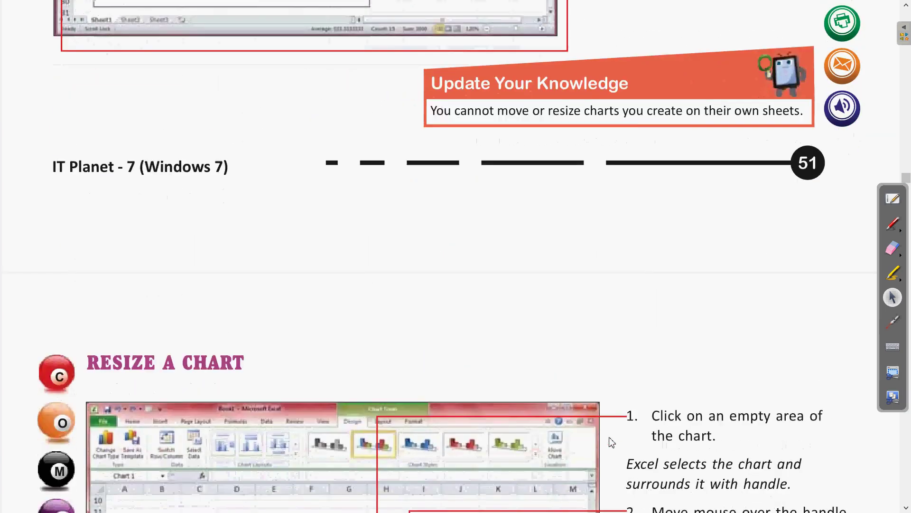
{"action": "scroll", "coordinate": [611, 444], "scroll_direction": "down", "scroll_amount": 4}
{"action": "scroll", "coordinate": [612, 437], "scroll_direction": "down", "scroll_amount": 1}
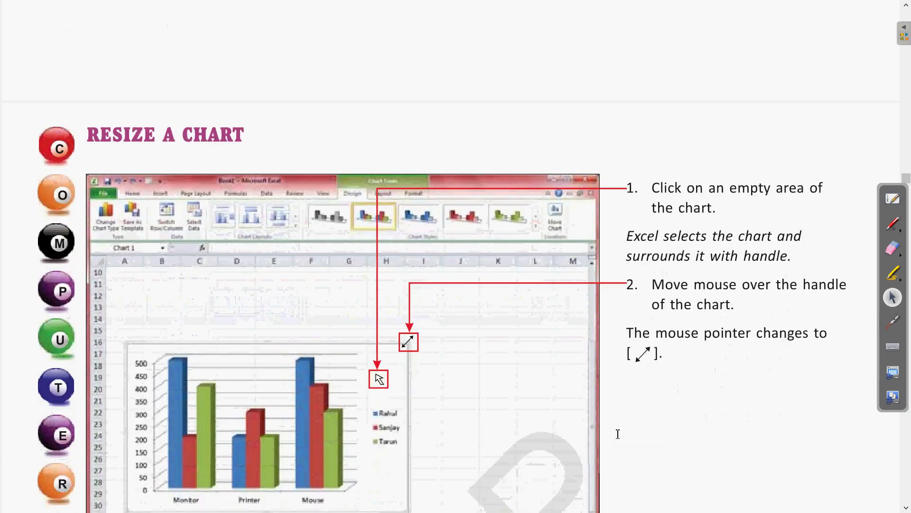
{"action": "scroll", "coordinate": [615, 435], "scroll_direction": "down", "scroll_amount": 1}
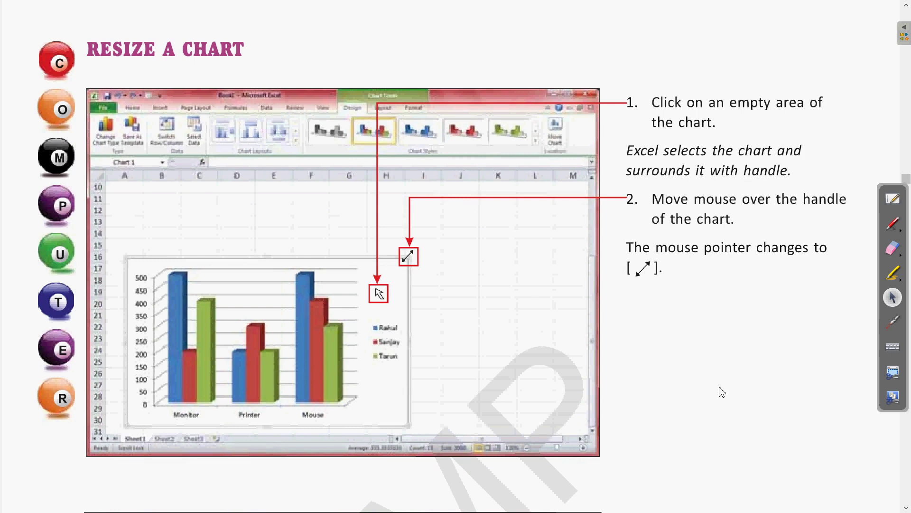
{"action": "left_click", "coordinate": [900, 319]}
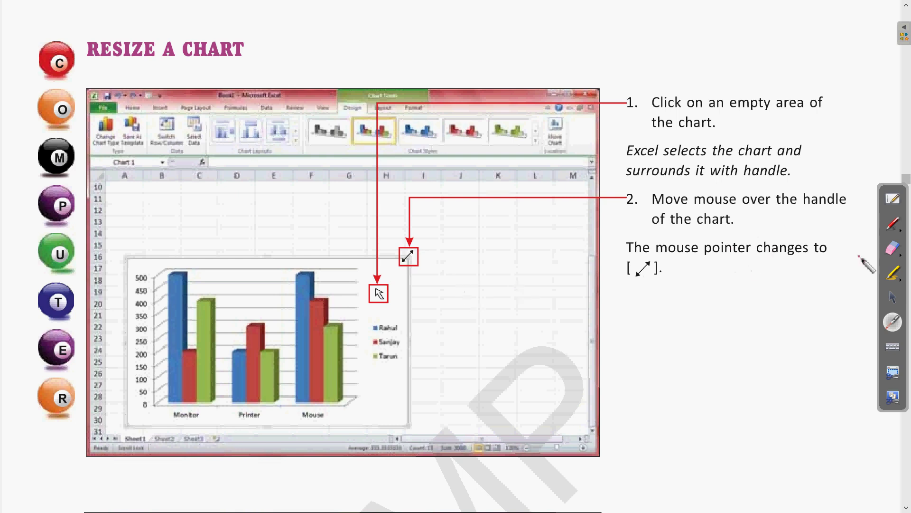
{"action": "left_click", "coordinate": [897, 297]}
{"action": "scroll", "coordinate": [696, 289], "scroll_direction": "down", "scroll_amount": 6}
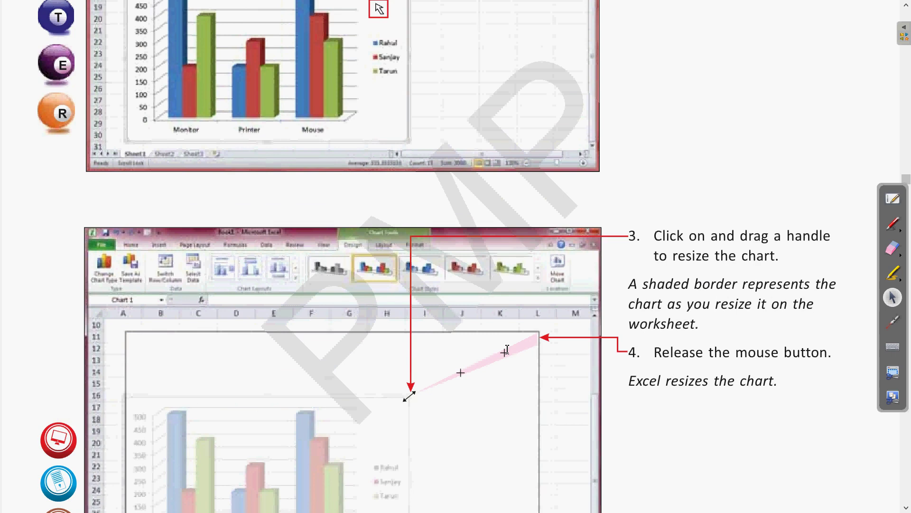
Step: Scroll to the Update Your Knowledge tip on proportional resizing and point it out with the laser
{"action": "scroll", "coordinate": [342, 338], "scroll_direction": "down", "scroll_amount": 1}
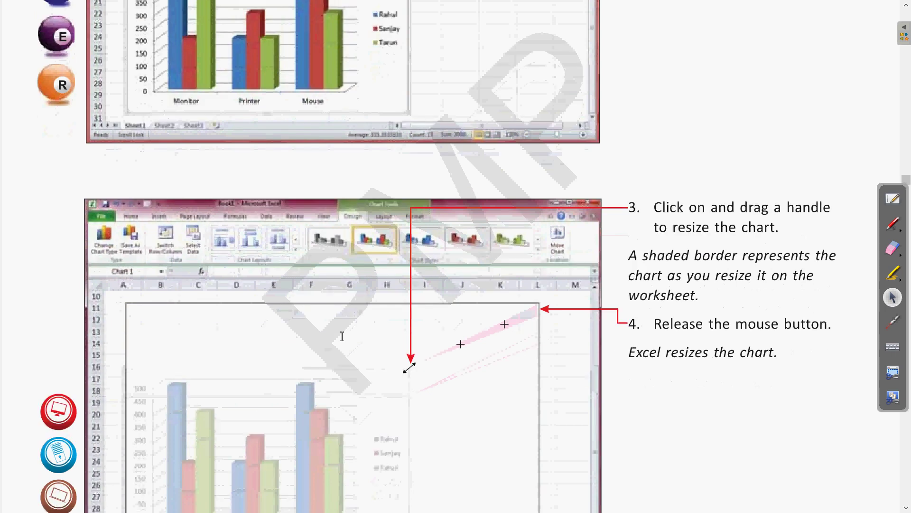
{"action": "scroll", "coordinate": [351, 323], "scroll_direction": "down", "scroll_amount": 1}
{"action": "scroll", "coordinate": [364, 309], "scroll_direction": "down", "scroll_amount": 1}
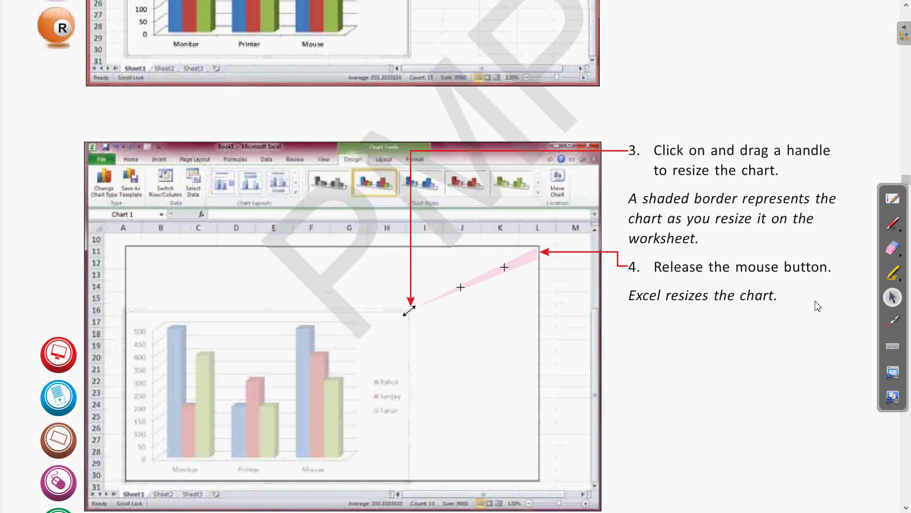
{"action": "left_click", "coordinate": [893, 322]}
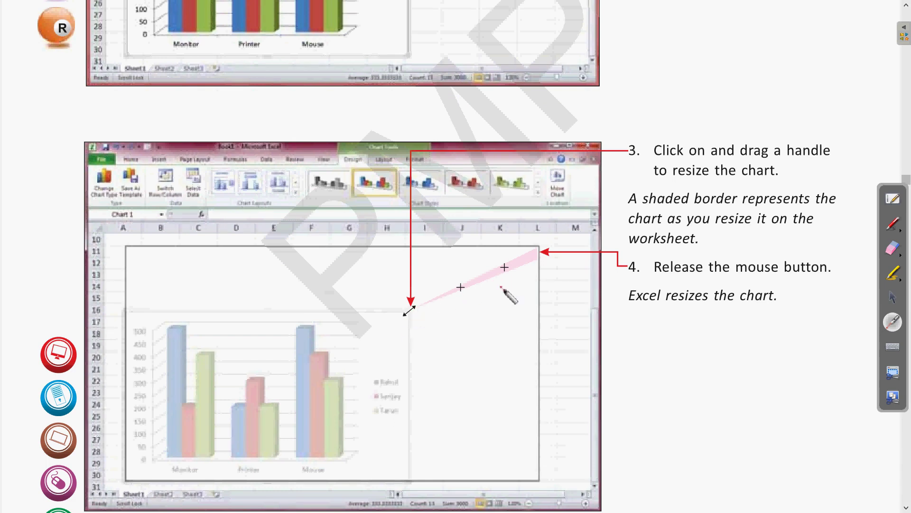
{"action": "left_click", "coordinate": [892, 298]}
{"action": "scroll", "coordinate": [537, 273], "scroll_direction": "down", "scroll_amount": 3}
{"action": "scroll", "coordinate": [537, 273], "scroll_direction": "up", "scroll_amount": 2}
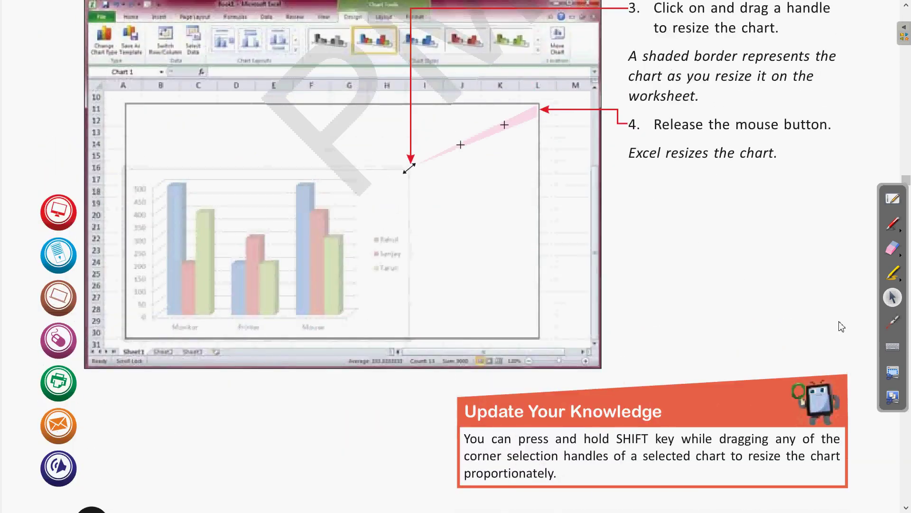
{"action": "left_click", "coordinate": [893, 322]}
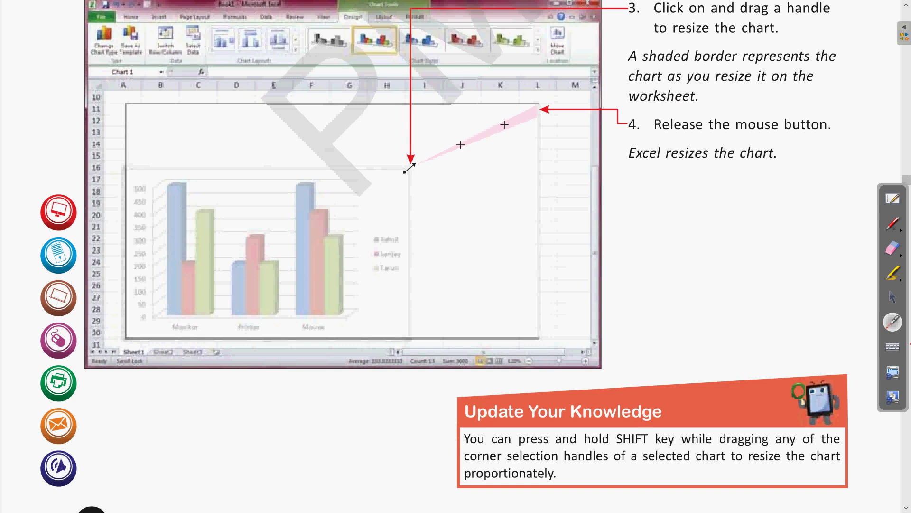
{"action": "left_click", "coordinate": [891, 298]}
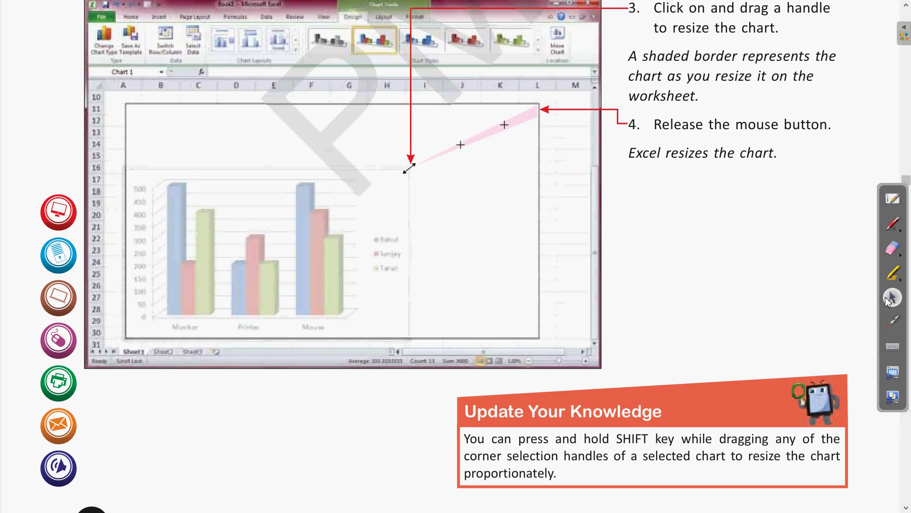
Step: Shrink the Sheet10 sales chart from its top-right corner handle, then widen it slightly
{"action": "key", "text": "alt+Tab"}
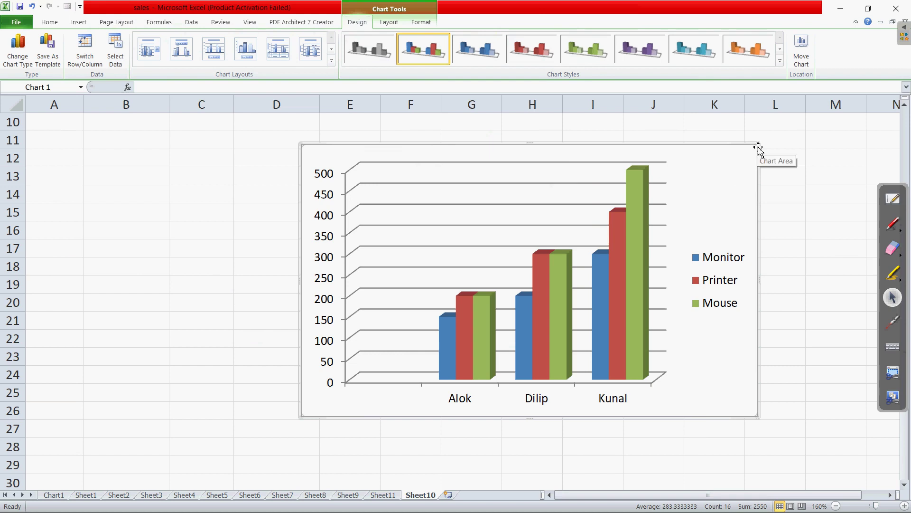
{"action": "left_click", "coordinate": [893, 298]}
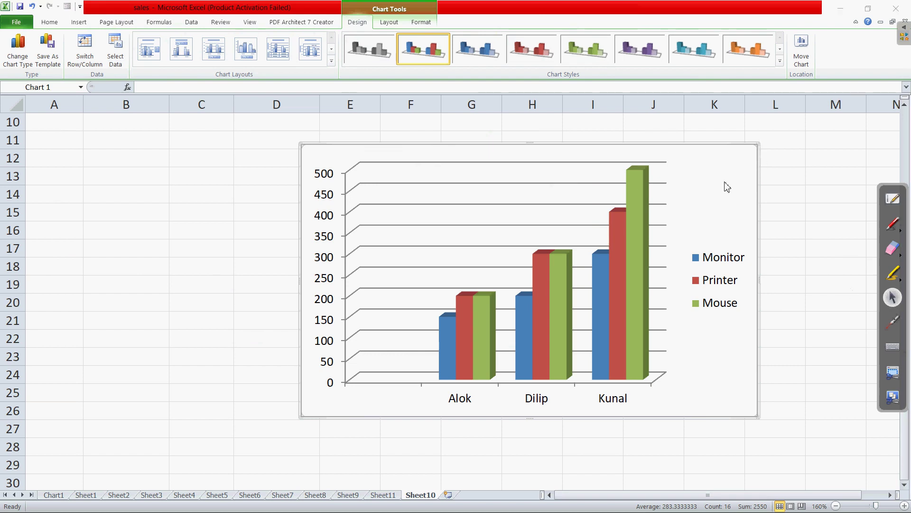
{"action": "left_click", "coordinate": [756, 151]}
{"action": "left_click_drag", "start_coordinate": [757, 146], "coordinate": [672, 209]}
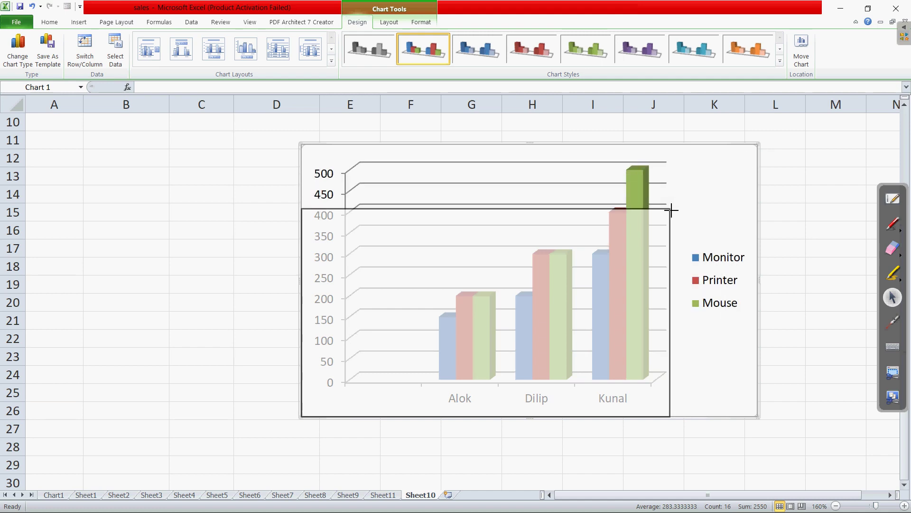
{"action": "mouse_move", "coordinate": [672, 209]}
{"action": "left_mouse_down"}
{"action": "mouse_move", "coordinate": [528, 205]}
{"action": "mouse_move", "coordinate": [616, 197]}
{"action": "mouse_move", "coordinate": [480, 234]}
{"action": "left_mouse_up"}
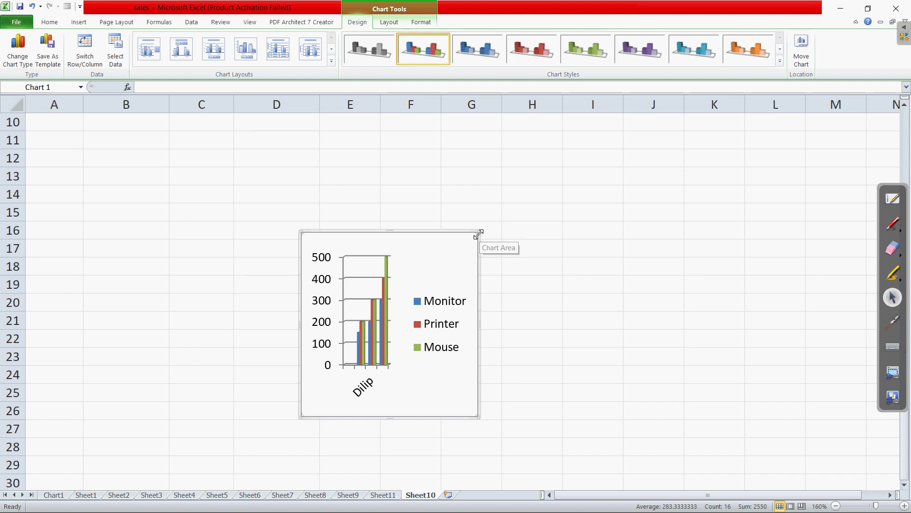
{"action": "left_click_drag", "start_coordinate": [478, 234], "coordinate": [484, 231]}
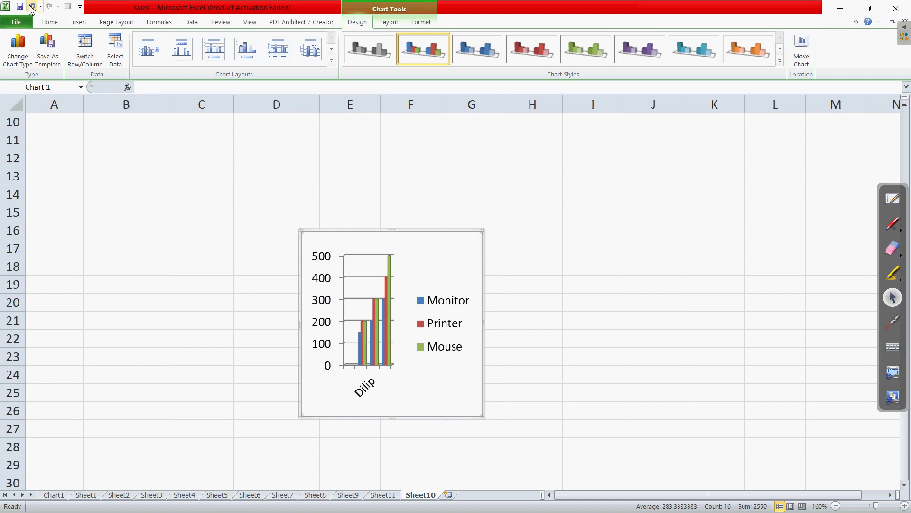
Step: Undo the widening, re-size the chart from its top-right corner and nudge it upward
{"action": "left_click", "coordinate": [32, 7]}
{"action": "left_click", "coordinate": [31, 7]}
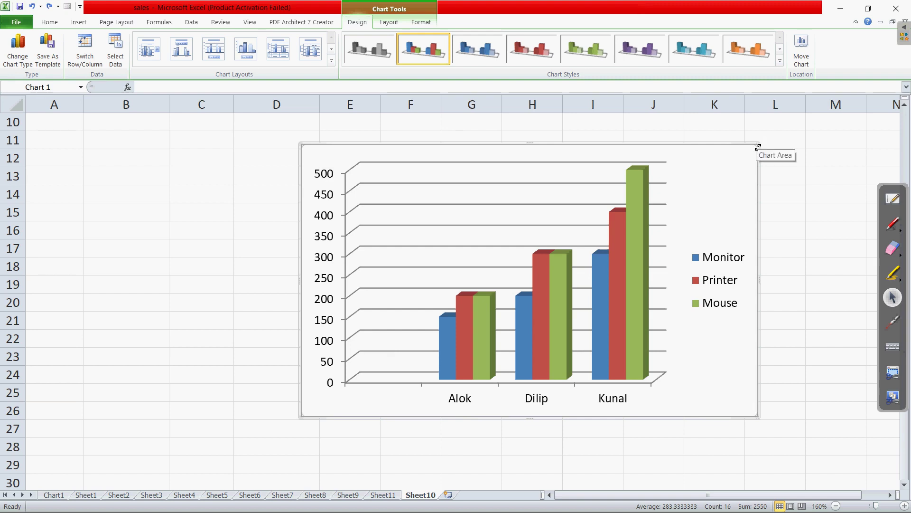
{"action": "mouse_move", "coordinate": [757, 146]}
{"action": "left_mouse_down"}
{"action": "mouse_move", "coordinate": [654, 168]}
{"action": "mouse_move", "coordinate": [553, 213]}
{"action": "left_mouse_up"}
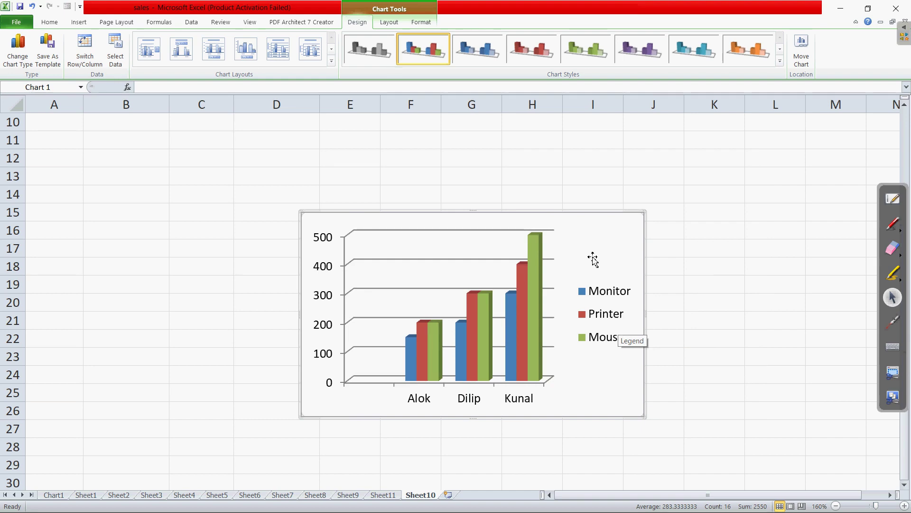
{"action": "left_click_drag", "start_coordinate": [538, 211], "coordinate": [523, 177]}
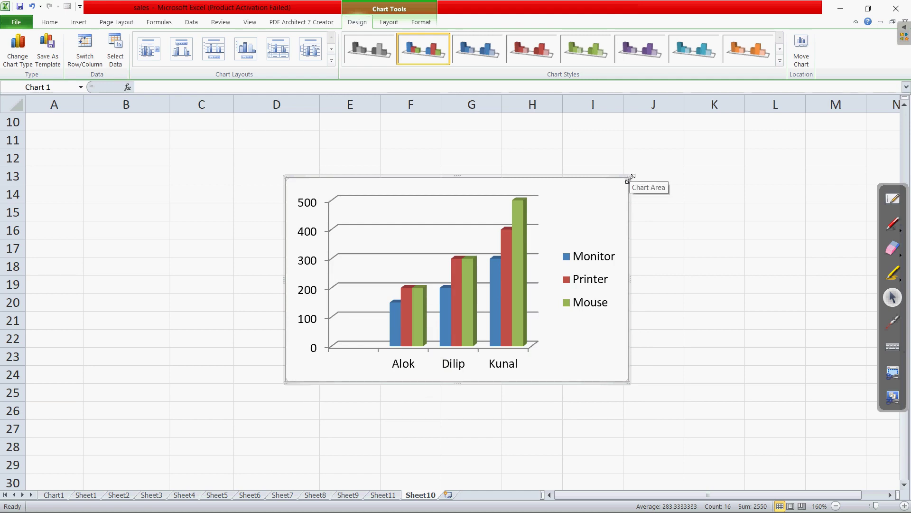
{"action": "mouse_move", "coordinate": [629, 180]}
{"action": "left_mouse_down"}
{"action": "mouse_move", "coordinate": [755, 142]}
{"action": "mouse_move", "coordinate": [754, 107]}
{"action": "left_mouse_up"}
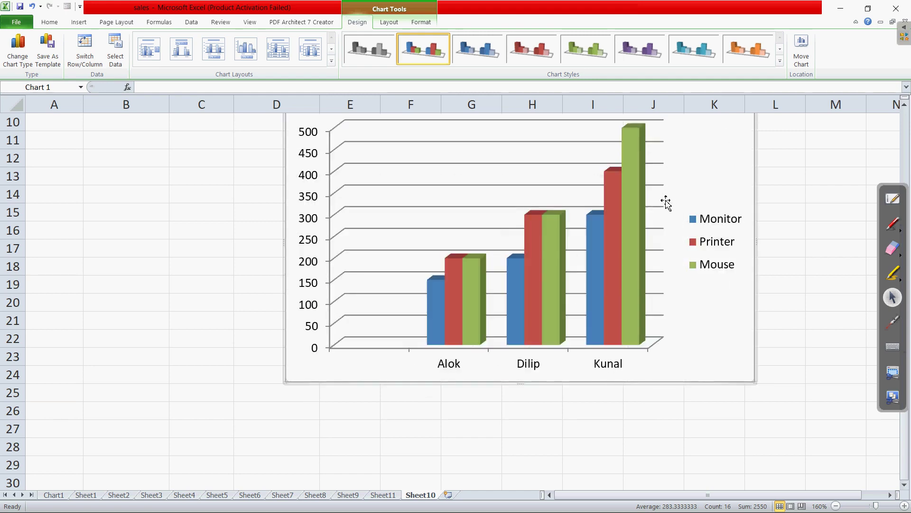
Step: Move the Sales of 3 Person chart up beside the data table
{"action": "scroll", "coordinate": [666, 201], "scroll_direction": "up", "scroll_amount": 3}
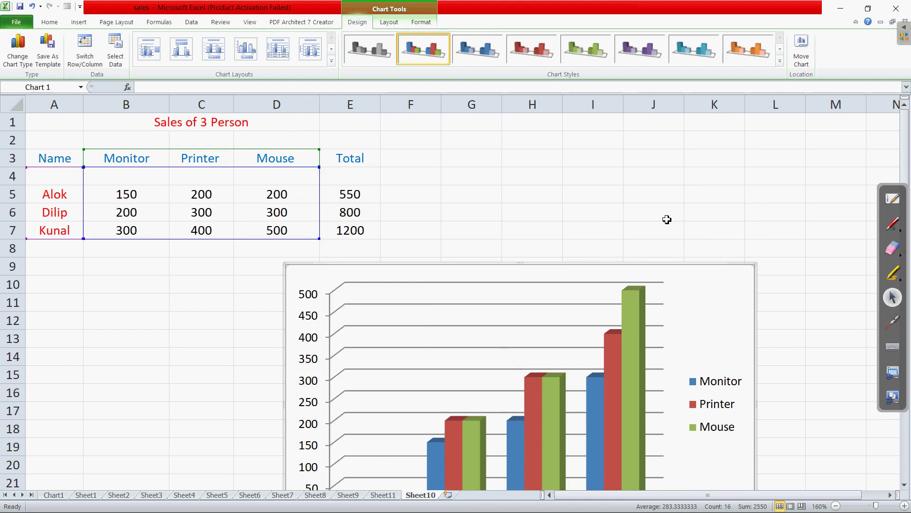
{"action": "left_click", "coordinate": [889, 495]}
{"action": "left_click", "coordinate": [889, 495]}
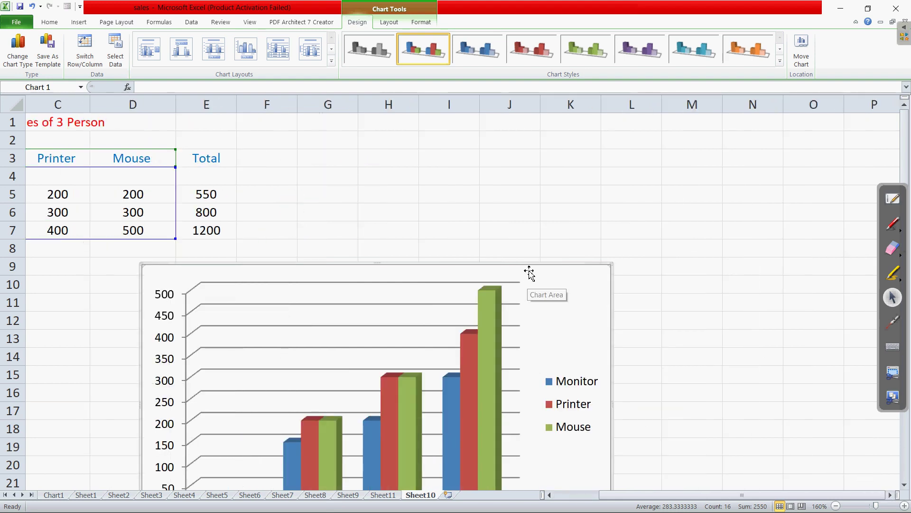
{"action": "mouse_move", "coordinate": [530, 261]}
{"action": "left_mouse_down"}
{"action": "mouse_move", "coordinate": [639, 175]}
{"action": "mouse_move", "coordinate": [649, 147]}
{"action": "left_mouse_up"}
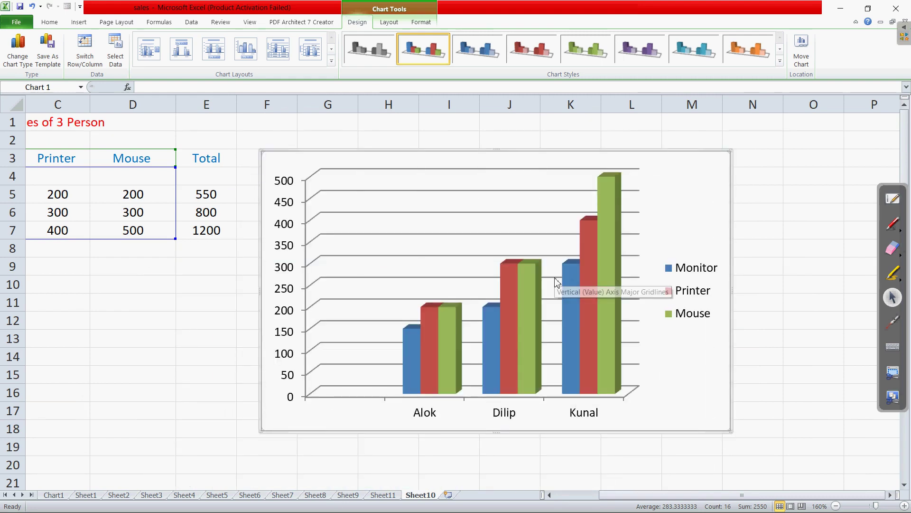
{"action": "left_click_drag", "start_coordinate": [674, 496], "coordinate": [630, 502]}
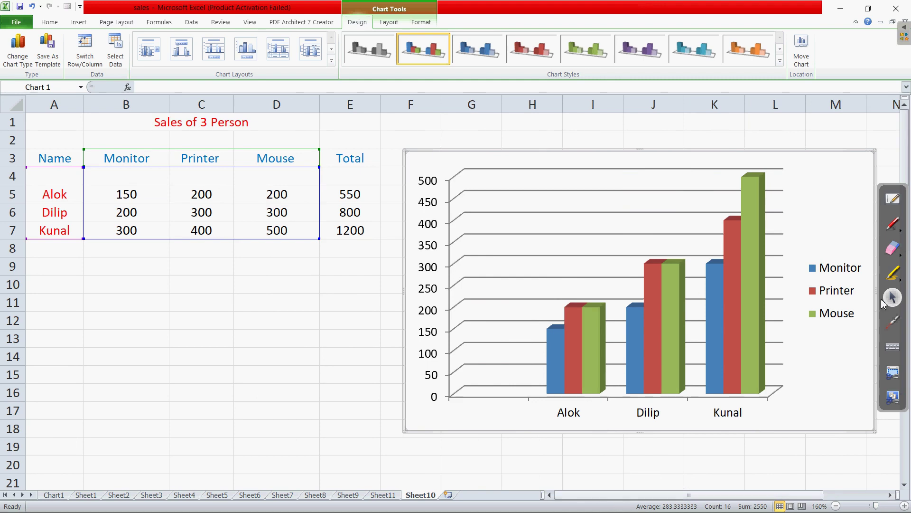
{"action": "key", "text": "alt+Tab"}
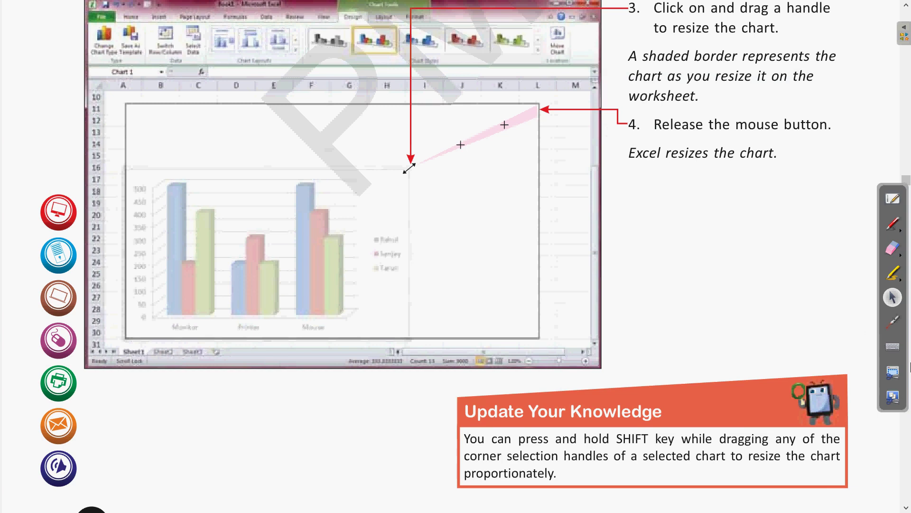
Step: Scroll to the Changing the Type of Chart section and point at step 1 with the laser
{"action": "scroll", "coordinate": [809, 344], "scroll_direction": "down", "scroll_amount": 3}
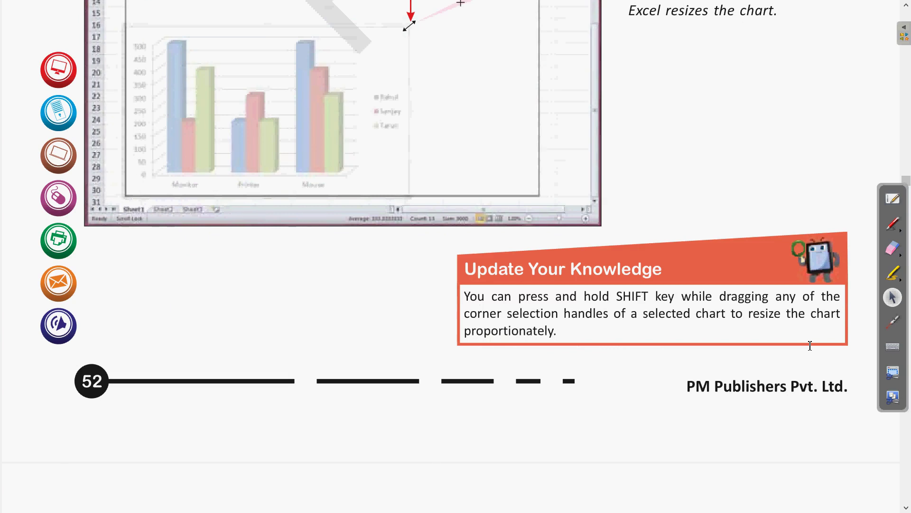
{"action": "scroll", "coordinate": [810, 345], "scroll_direction": "down", "scroll_amount": 4}
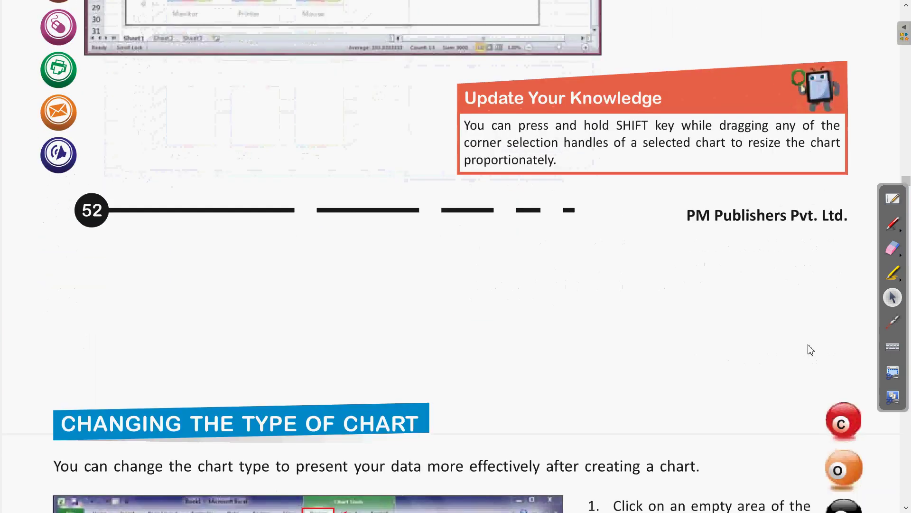
{"action": "scroll", "coordinate": [810, 350], "scroll_direction": "down", "scroll_amount": 3}
{"action": "scroll", "coordinate": [810, 350], "scroll_direction": "down", "scroll_amount": 3}
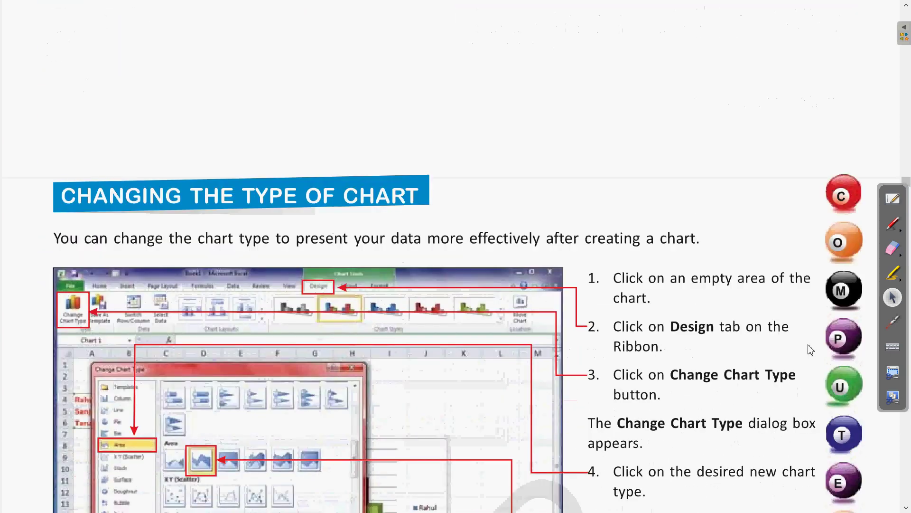
{"action": "scroll", "coordinate": [810, 350], "scroll_direction": "down", "scroll_amount": 1}
{"action": "scroll", "coordinate": [810, 350], "scroll_direction": "down", "scroll_amount": 1}
{"action": "scroll", "coordinate": [810, 350], "scroll_direction": "down", "scroll_amount": 1}
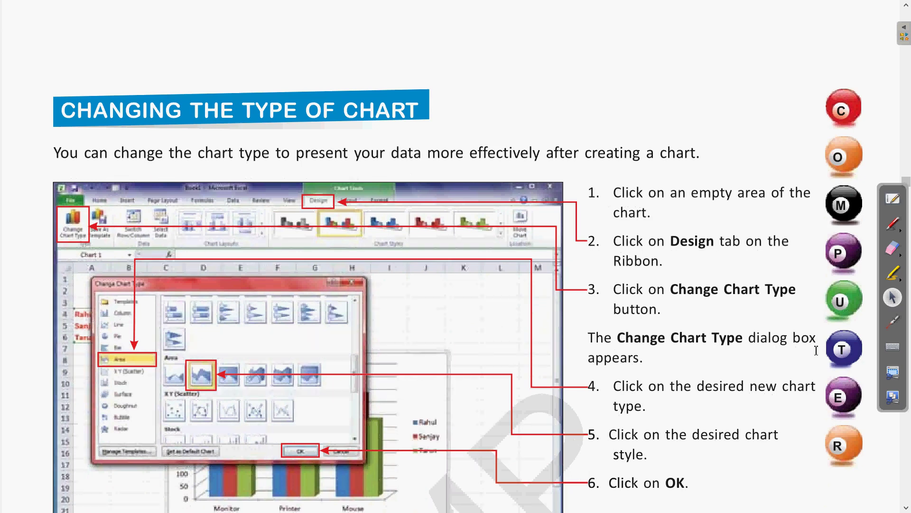
{"action": "left_click", "coordinate": [893, 322]}
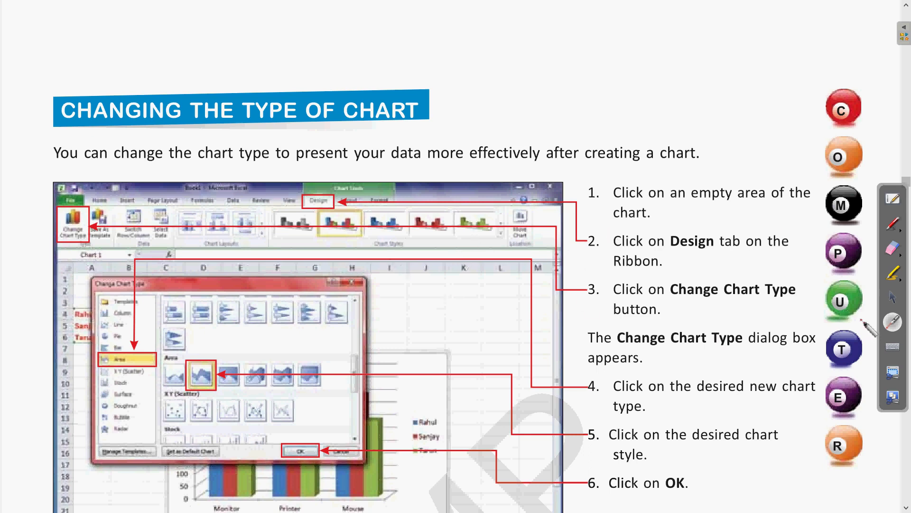
{"action": "left_click", "coordinate": [893, 316]}
Step: Scroll down to the resulting area chart and point it out with the laser pointer
{"action": "left_click", "coordinate": [892, 297]}
{"action": "scroll", "coordinate": [821, 293], "scroll_direction": "down", "scroll_amount": 1}
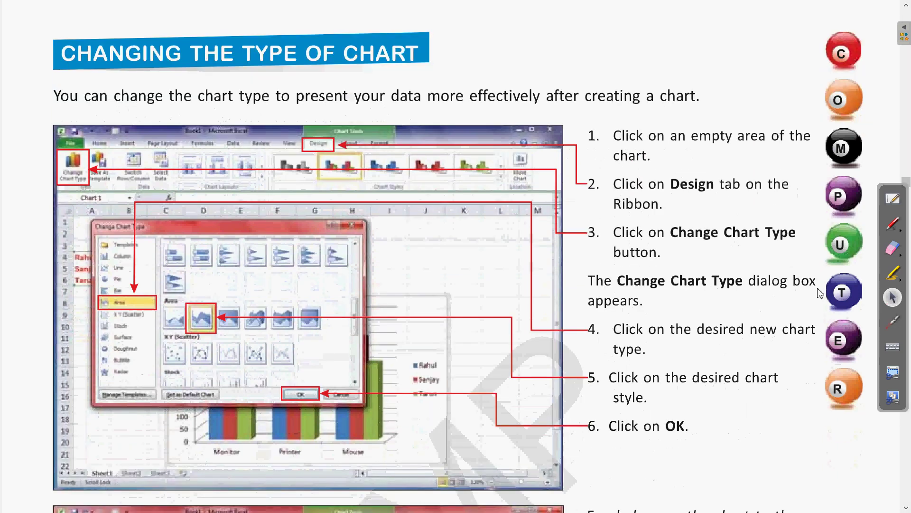
{"action": "scroll", "coordinate": [820, 293], "scroll_direction": "down", "scroll_amount": 1}
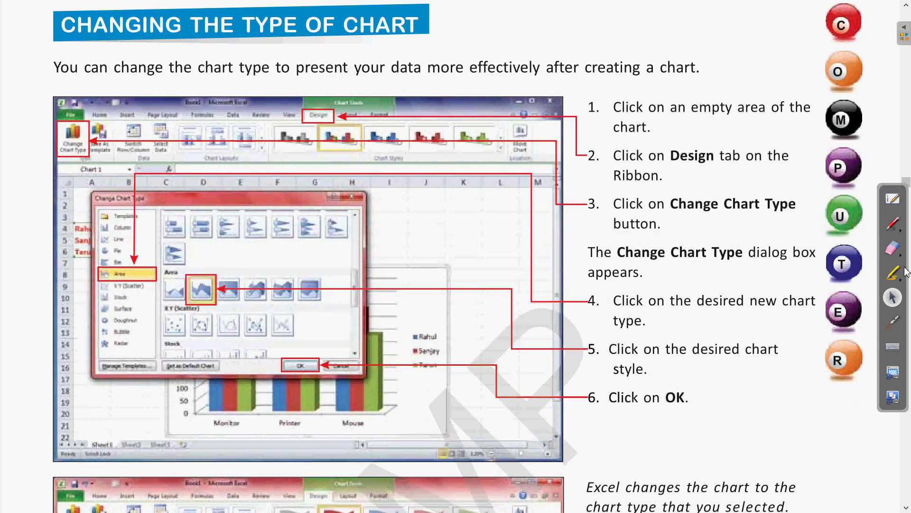
{"action": "left_click", "coordinate": [897, 321]}
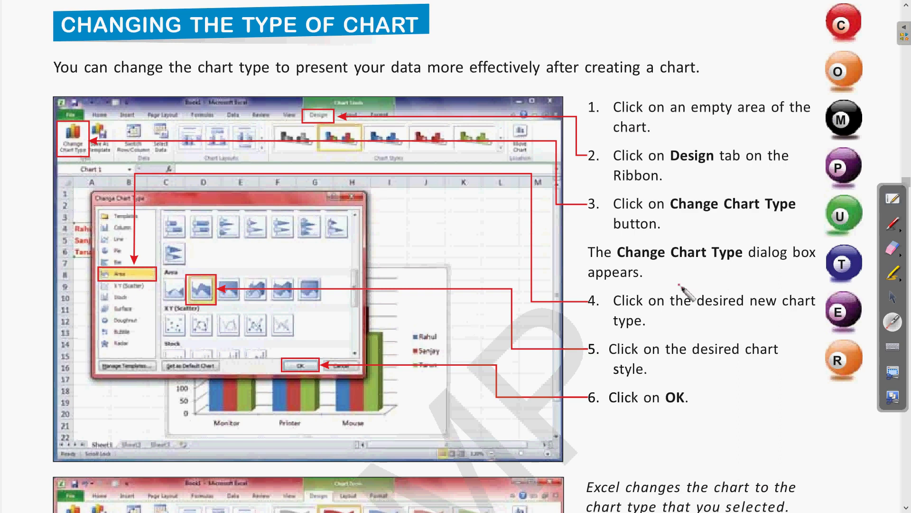
{"action": "left_click", "coordinate": [893, 298]}
Step: Scroll back up to the chart-type steps and return to the Excel sales workbook
{"action": "scroll", "coordinate": [447, 364], "scroll_direction": "down", "scroll_amount": 7}
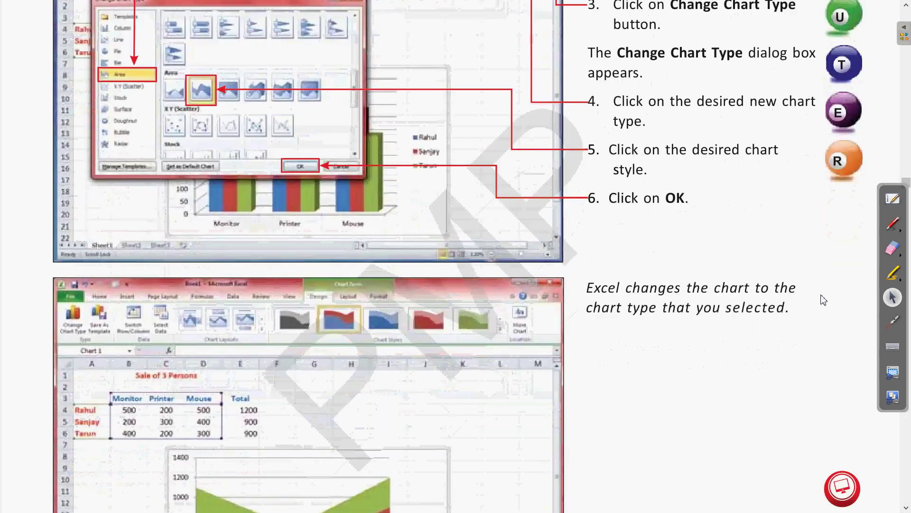
{"action": "scroll", "coordinate": [453, 361], "scroll_direction": "up", "scroll_amount": 1}
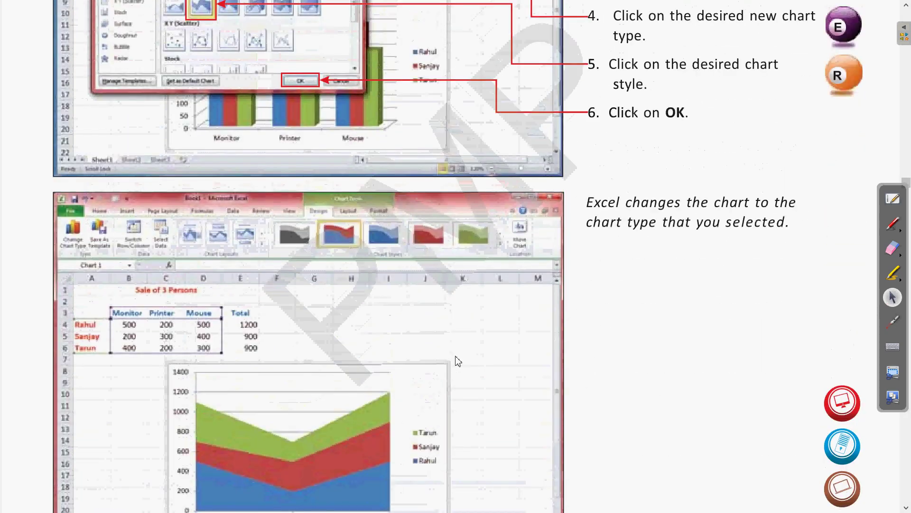
{"action": "scroll", "coordinate": [456, 359], "scroll_direction": "up", "scroll_amount": 1}
{"action": "scroll", "coordinate": [457, 357], "scroll_direction": "up", "scroll_amount": 1}
{"action": "scroll", "coordinate": [457, 357], "scroll_direction": "up", "scroll_amount": 3}
{"action": "scroll", "coordinate": [458, 357], "scroll_direction": "up", "scroll_amount": 1}
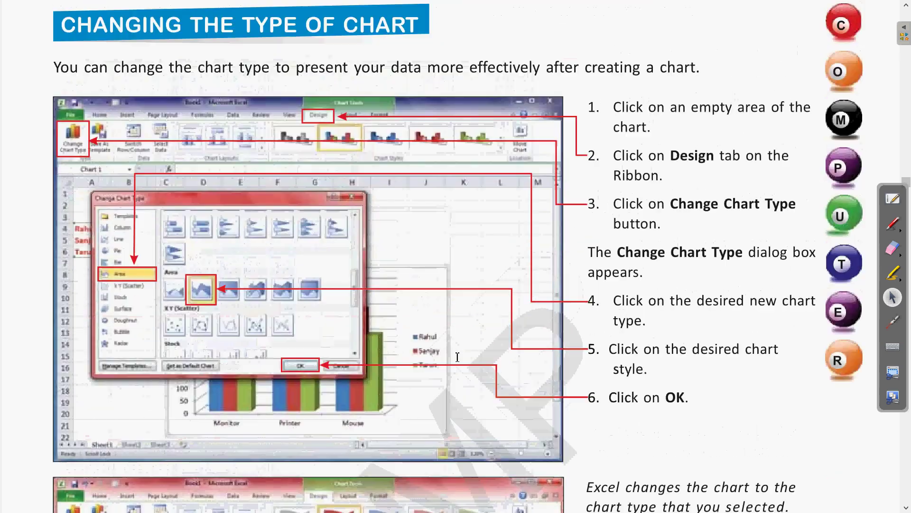
{"action": "scroll", "coordinate": [457, 357], "scroll_direction": "up", "scroll_amount": 1}
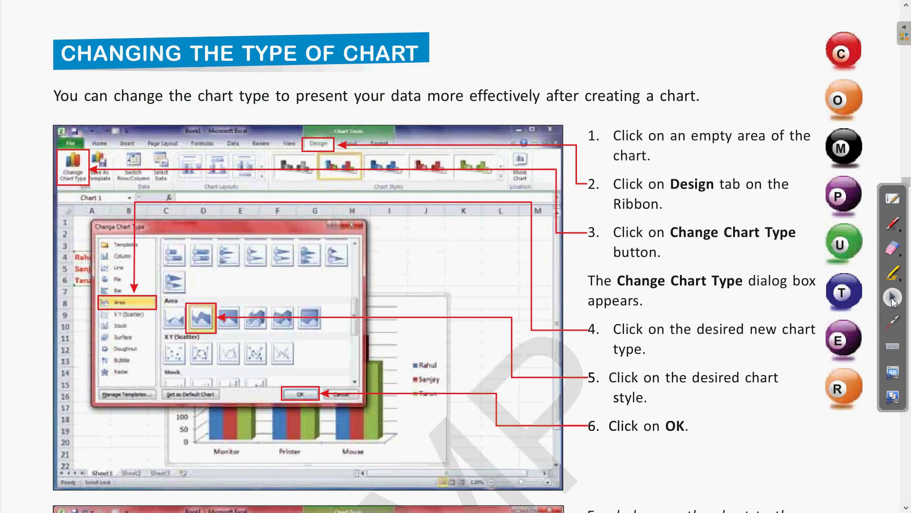
{"action": "key", "text": "alt+Tab"}
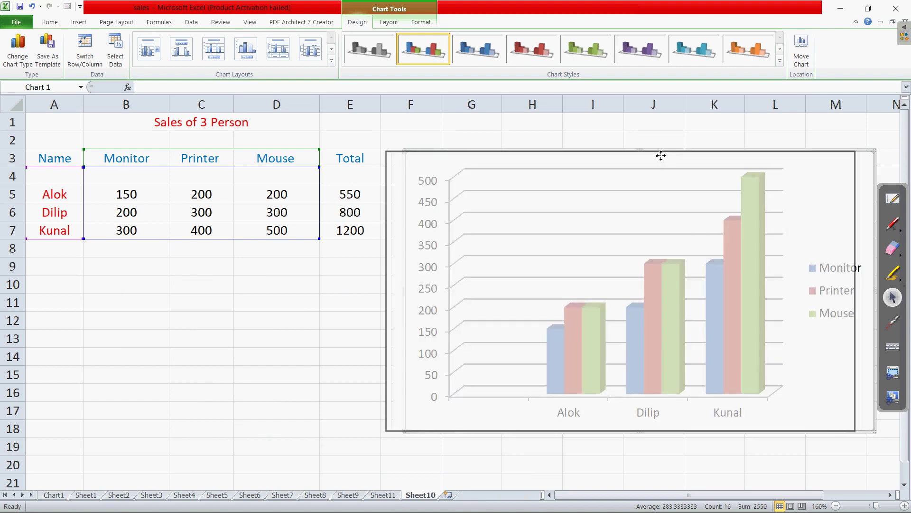
Step: Drag the sales chart slightly left so it sits right beside the Total column
{"action": "left_click_drag", "start_coordinate": [679, 155], "coordinate": [659, 156]}
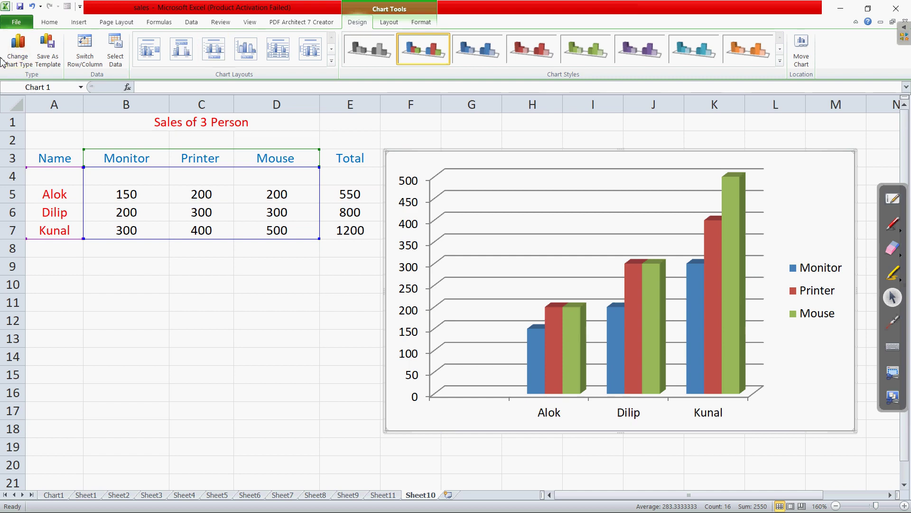
{"action": "left_click", "coordinate": [892, 322]}
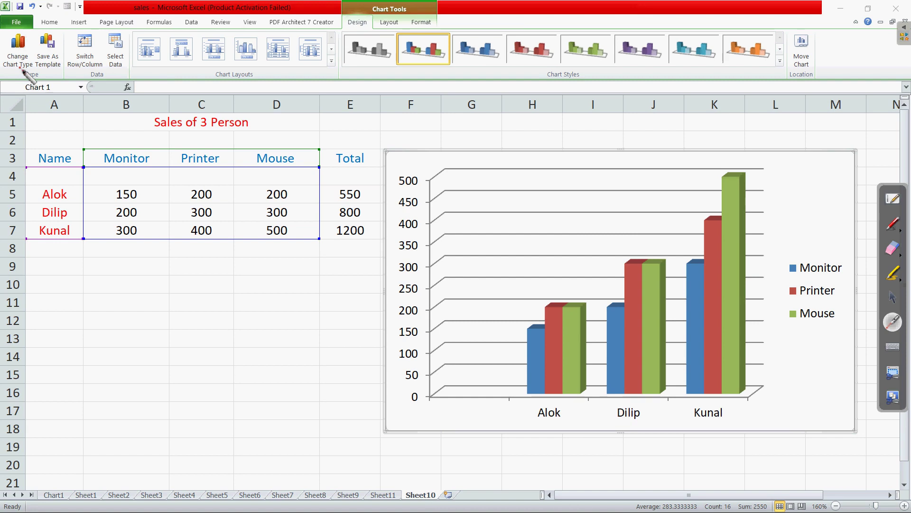
{"action": "left_click", "coordinate": [893, 298]}
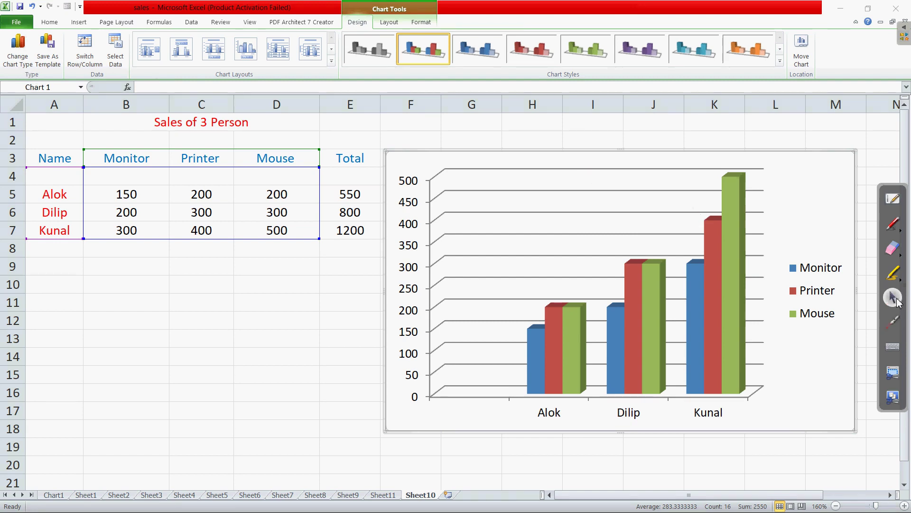
Step: Open the Change Chart Type dialog and drag it left to uncover the chart
{"action": "left_click", "coordinate": [22, 58]}
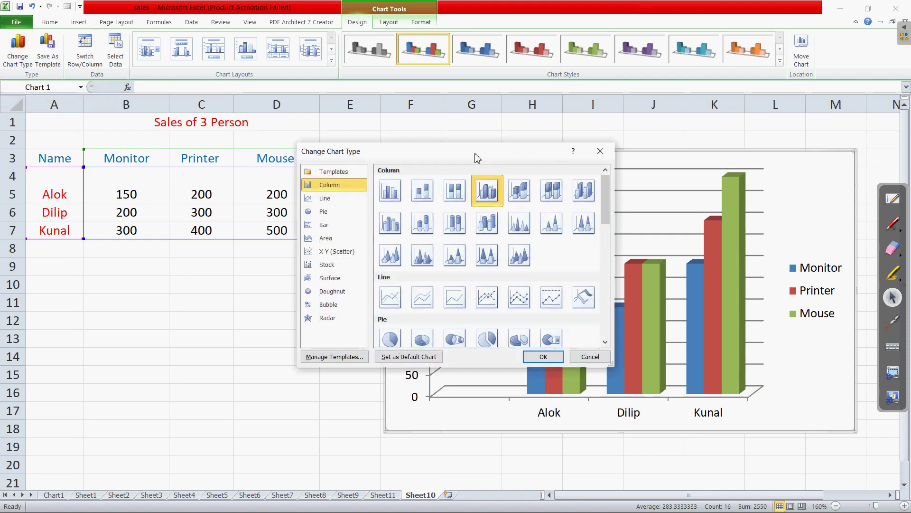
{"action": "left_click_drag", "start_coordinate": [476, 158], "coordinate": [393, 152]}
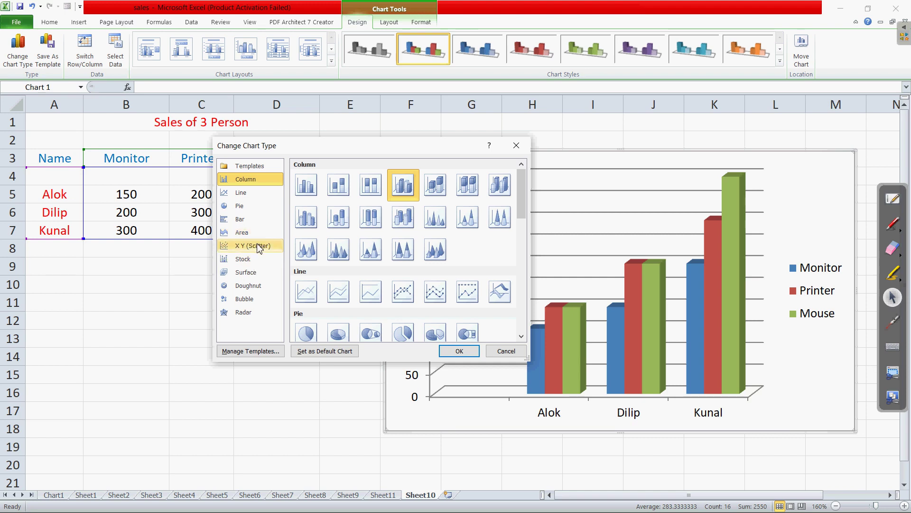
{"action": "scroll", "coordinate": [366, 244], "scroll_direction": "down", "scroll_amount": 5}
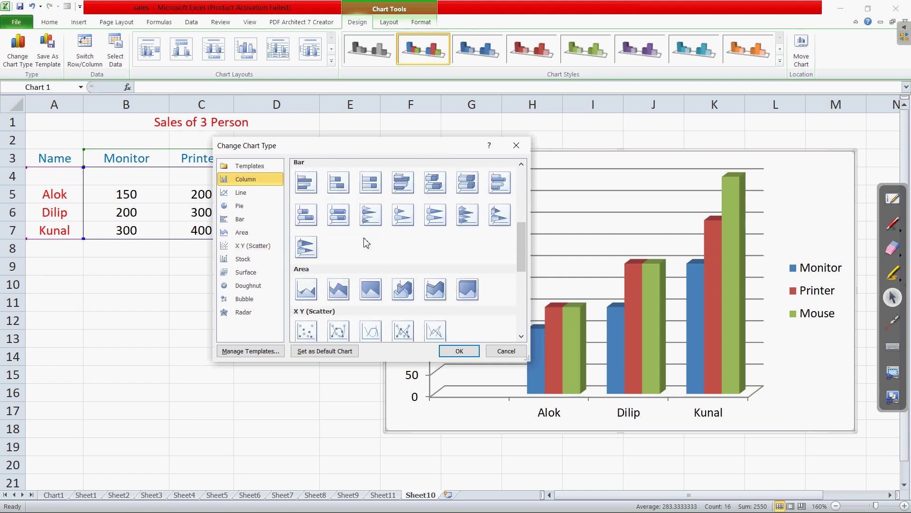
{"action": "scroll", "coordinate": [366, 243], "scroll_direction": "up", "scroll_amount": 5}
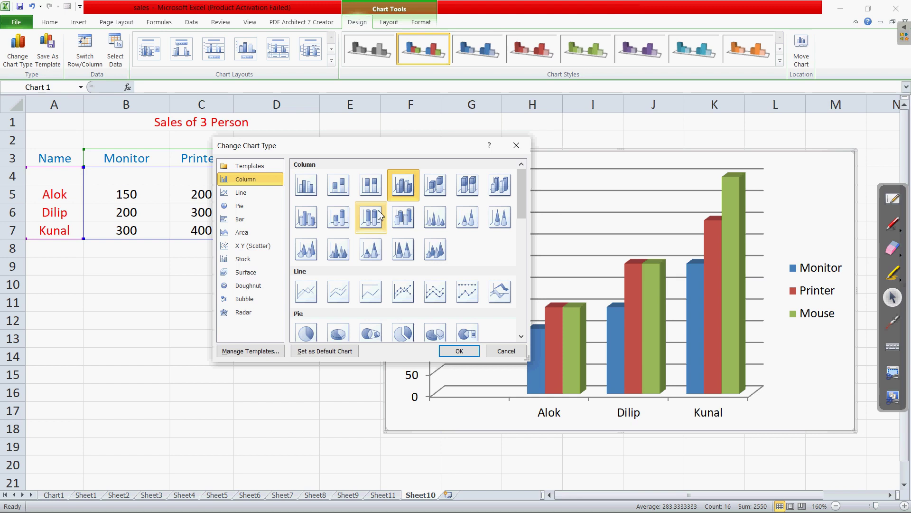
{"action": "scroll", "coordinate": [406, 233], "scroll_direction": "down", "scroll_amount": 5}
{"action": "scroll", "coordinate": [407, 233], "scroll_direction": "down", "scroll_amount": 3}
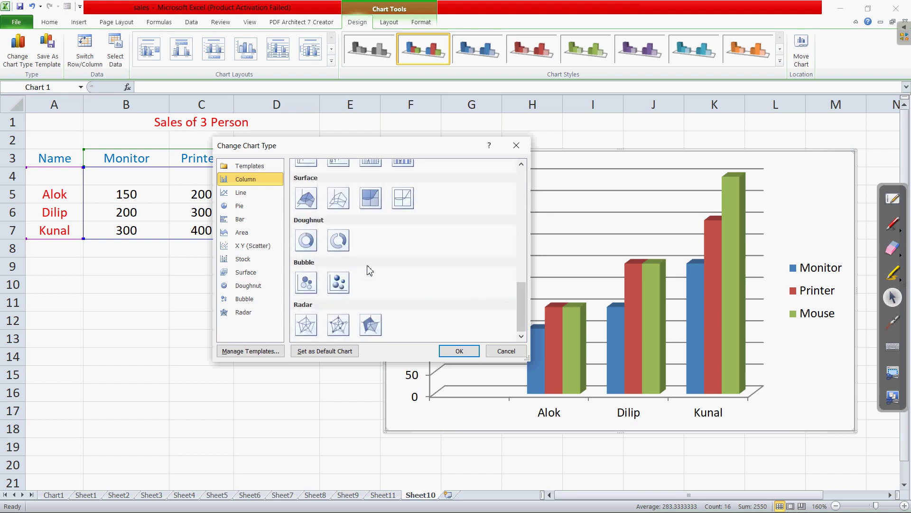
{"action": "scroll", "coordinate": [370, 257], "scroll_direction": "up", "scroll_amount": 7}
{"action": "scroll", "coordinate": [370, 247], "scroll_direction": "up", "scroll_amount": 1}
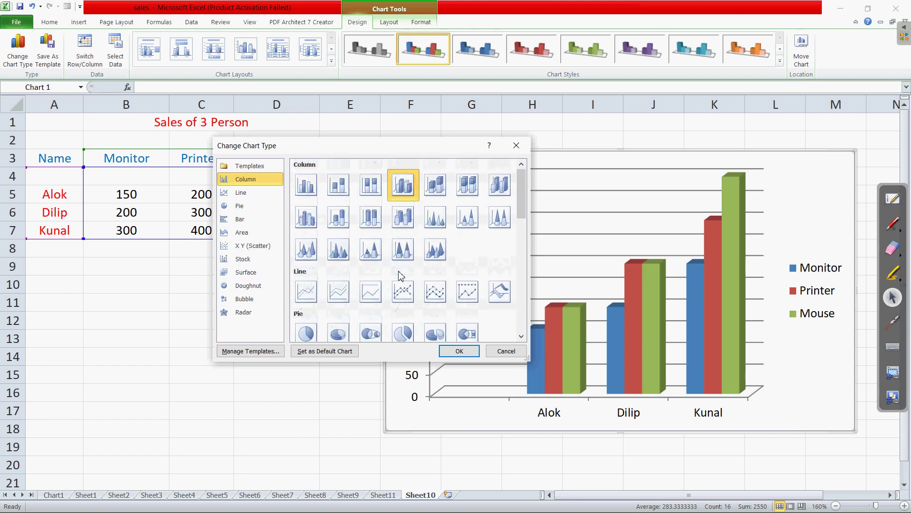
Step: Choose the stacked cylinder subtype from the Bar category and apply it
{"action": "left_click", "coordinate": [247, 208]}
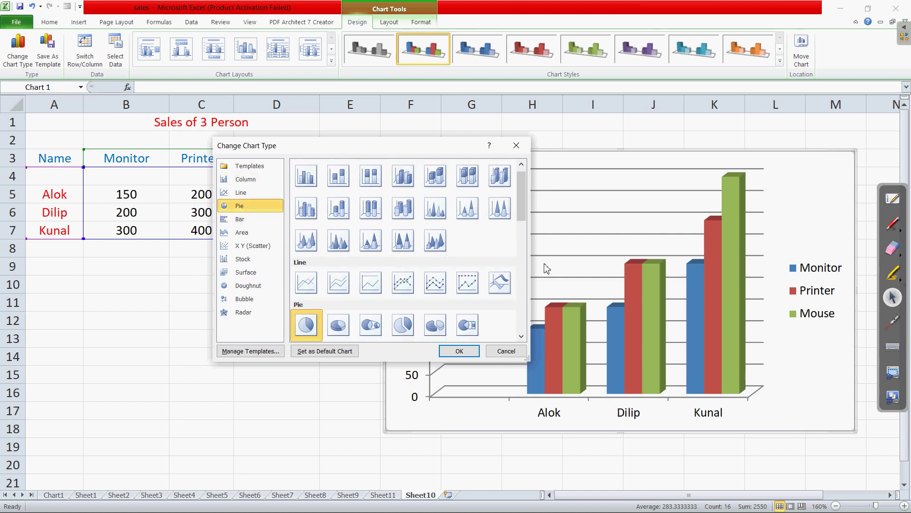
{"action": "scroll", "coordinate": [437, 190], "scroll_direction": "up", "scroll_amount": 1}
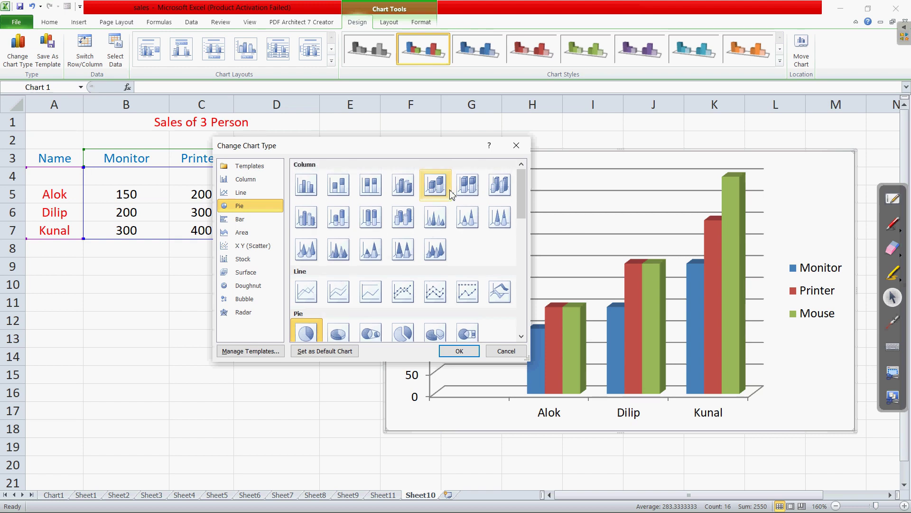
{"action": "scroll", "coordinate": [437, 195], "scroll_direction": "down", "scroll_amount": 3}
{"action": "scroll", "coordinate": [441, 198], "scroll_direction": "down", "scroll_amount": 4}
{"action": "scroll", "coordinate": [441, 198], "scroll_direction": "up", "scroll_amount": 2}
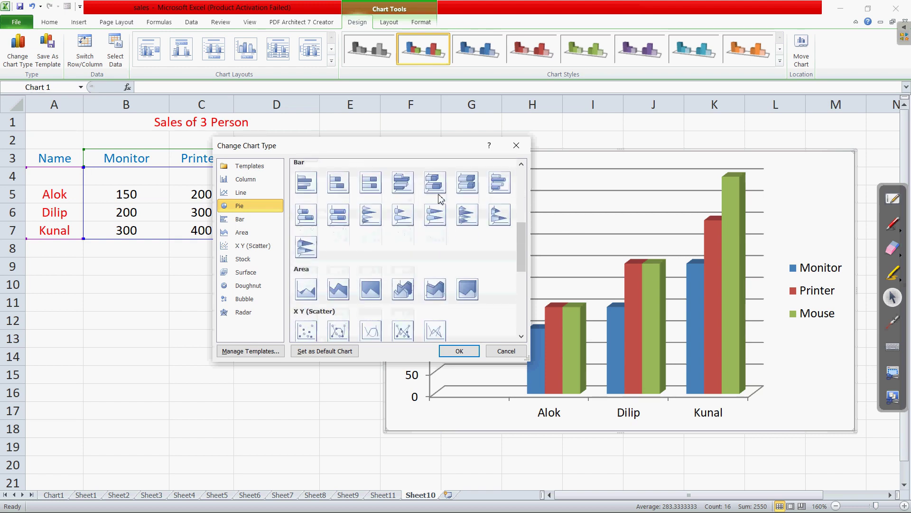
{"action": "scroll", "coordinate": [437, 195], "scroll_direction": "up", "scroll_amount": 1}
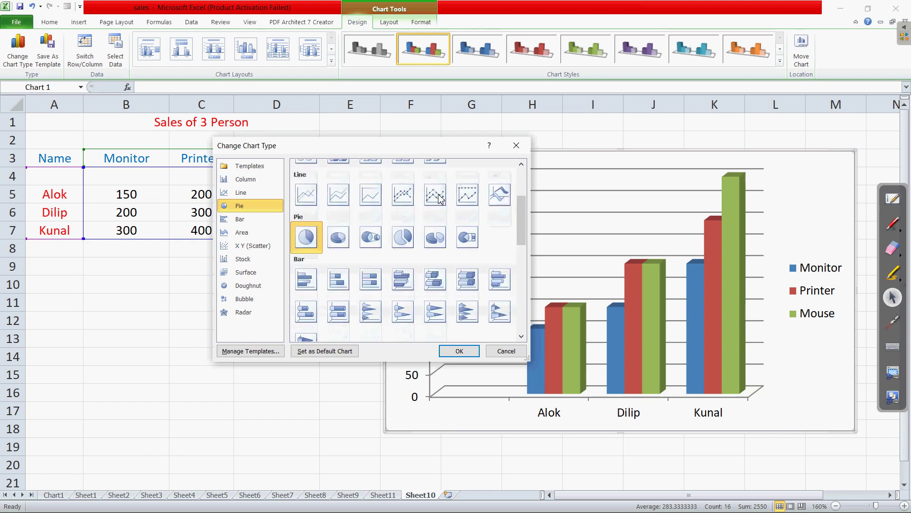
{"action": "scroll", "coordinate": [366, 277], "scroll_direction": "down", "scroll_amount": 1}
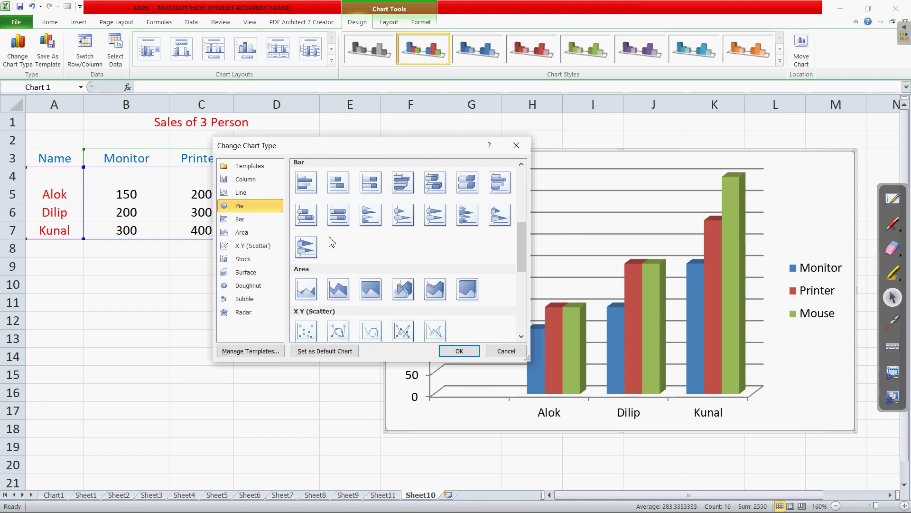
{"action": "left_click", "coordinate": [306, 219]}
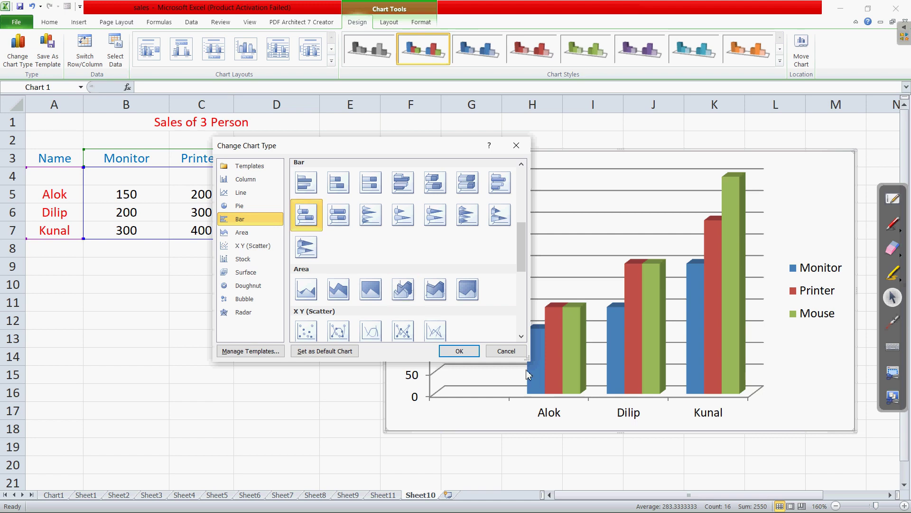
{"action": "left_click", "coordinate": [468, 353]}
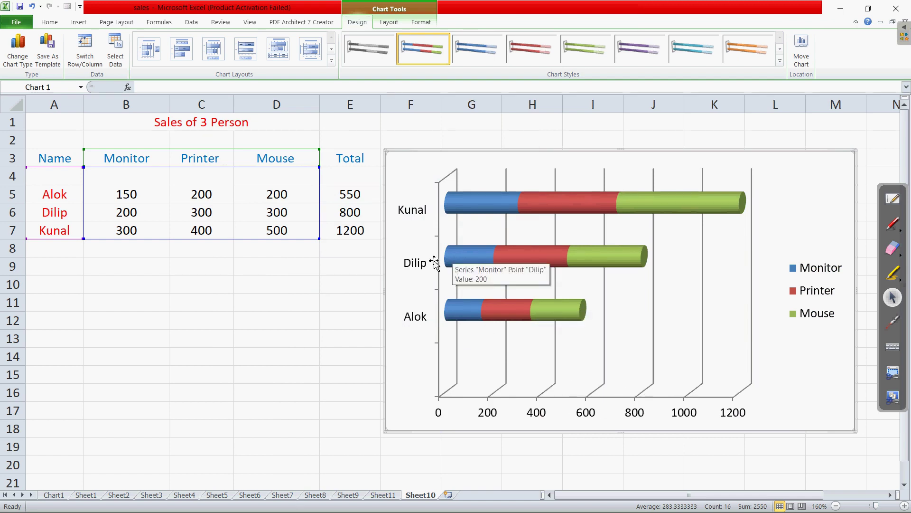
{"action": "left_click", "coordinate": [893, 321]}
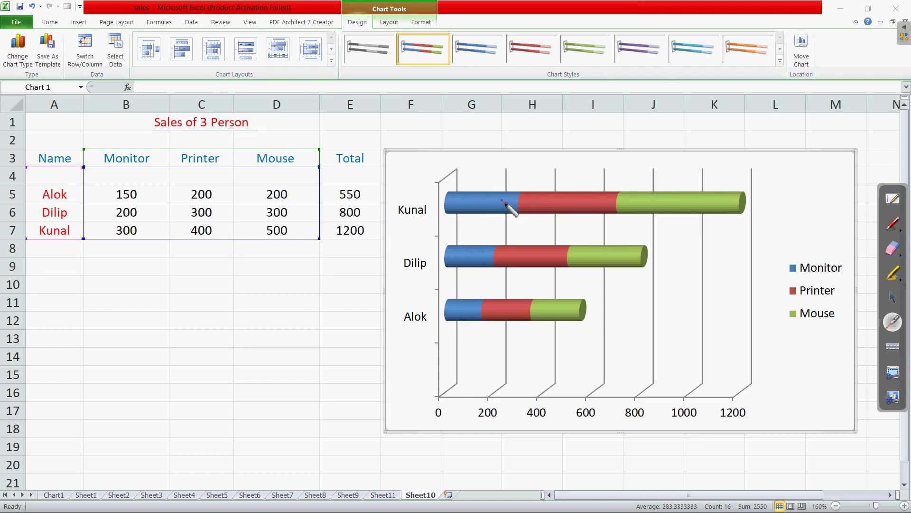
{"action": "left_click", "coordinate": [890, 297]}
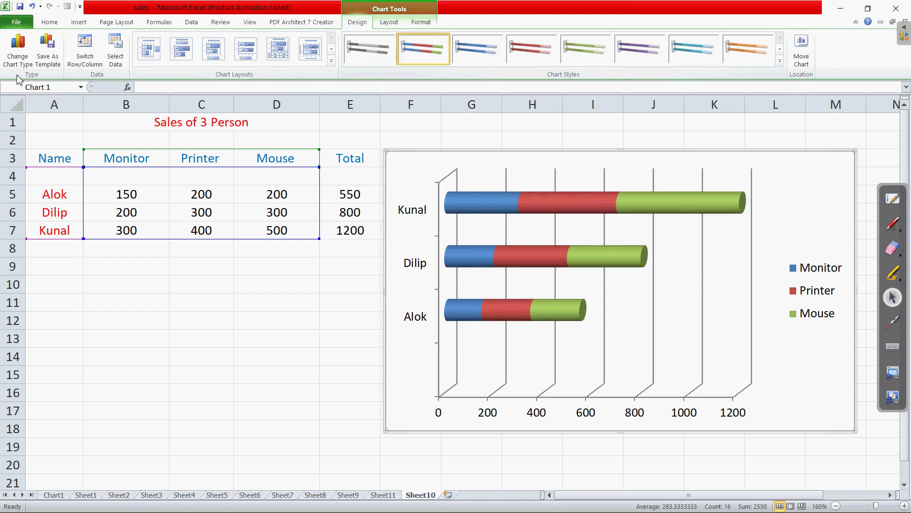
Step: Change the chart to the first 2-D Pie subtype, showing Monitor sales for Alok, Dilip and Kunal
{"action": "left_click", "coordinate": [17, 52]}
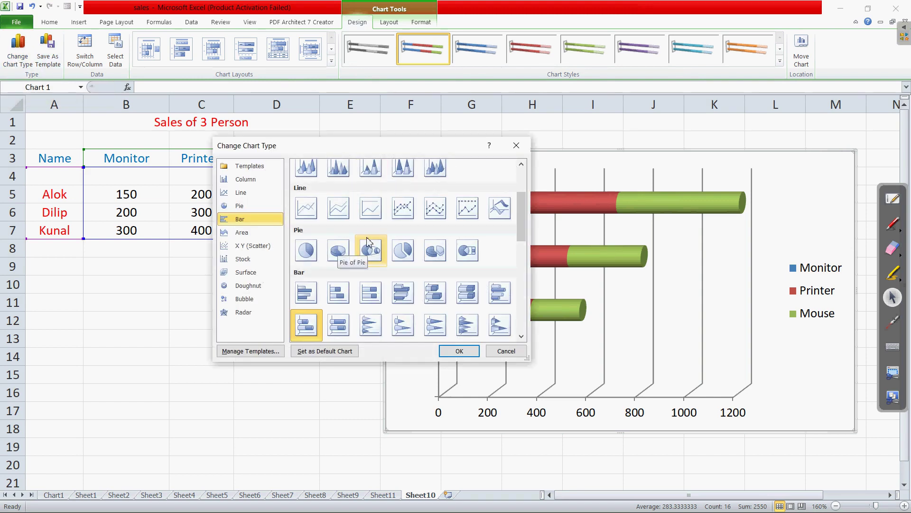
{"action": "scroll", "coordinate": [367, 242], "scroll_direction": "down", "scroll_amount": 3}
{"action": "scroll", "coordinate": [367, 241], "scroll_direction": "down", "scroll_amount": 3}
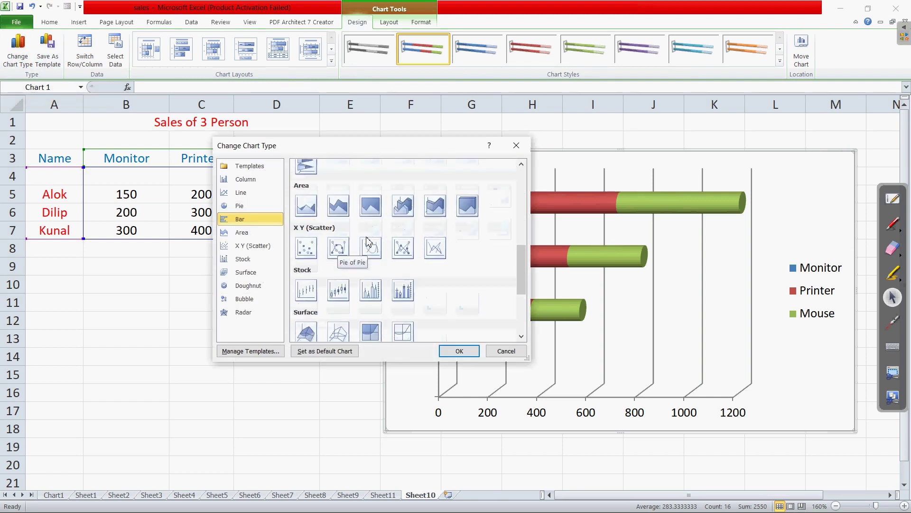
{"action": "scroll", "coordinate": [367, 241], "scroll_direction": "down", "scroll_amount": 3}
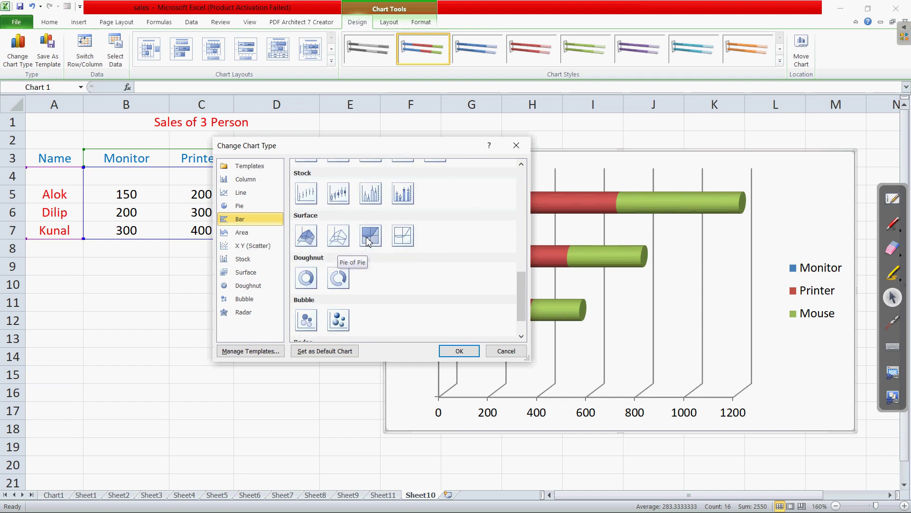
{"action": "scroll", "coordinate": [367, 241], "scroll_direction": "down", "scroll_amount": 2}
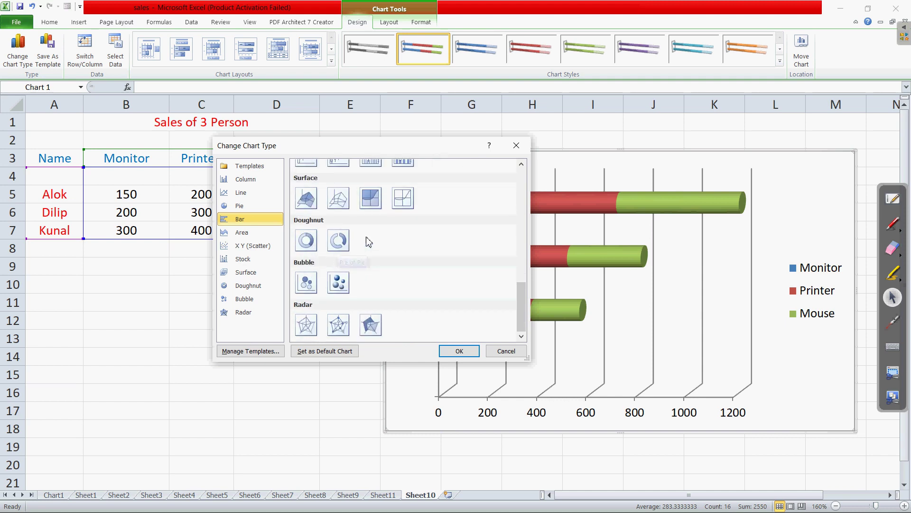
{"action": "scroll", "coordinate": [357, 258], "scroll_direction": "up", "scroll_amount": 3}
{"action": "scroll", "coordinate": [356, 258], "scroll_direction": "up", "scroll_amount": 3}
{"action": "scroll", "coordinate": [357, 259], "scroll_direction": "up", "scroll_amount": 3}
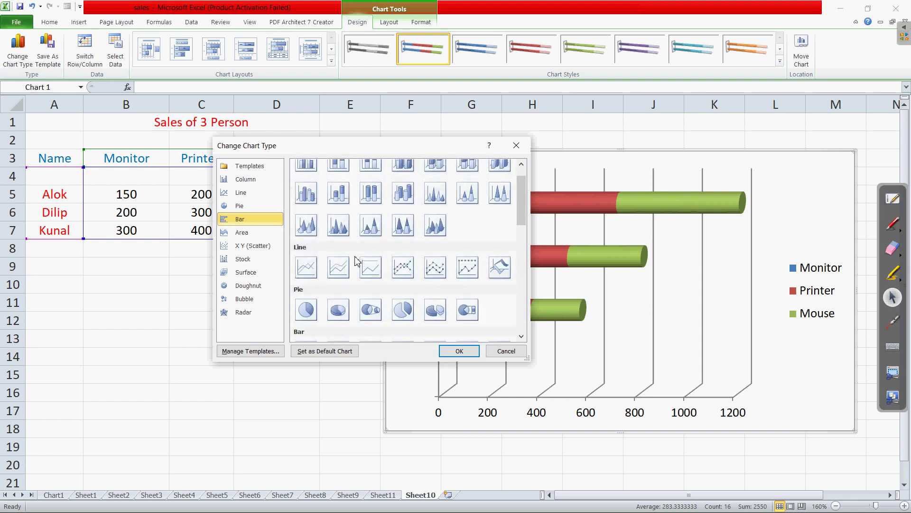
{"action": "scroll", "coordinate": [387, 231], "scroll_direction": "up", "scroll_amount": 1}
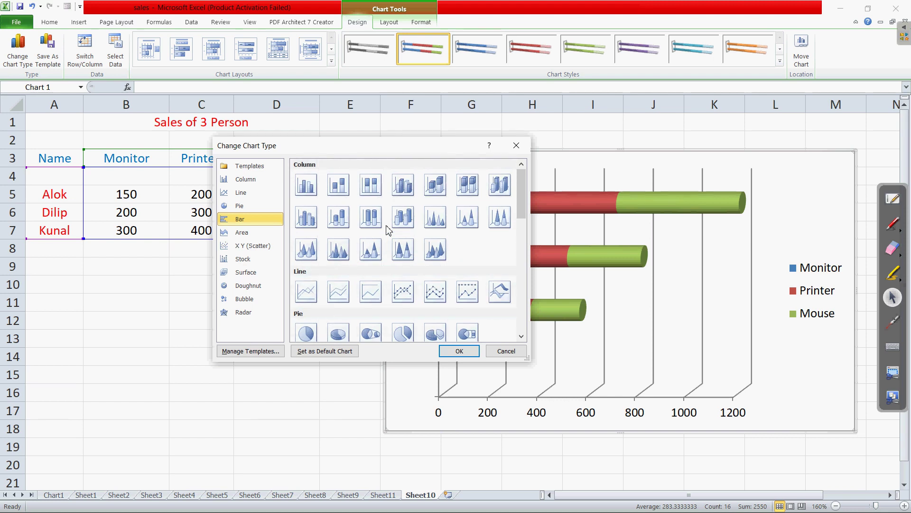
{"action": "scroll", "coordinate": [389, 231], "scroll_direction": "down", "scroll_amount": 4}
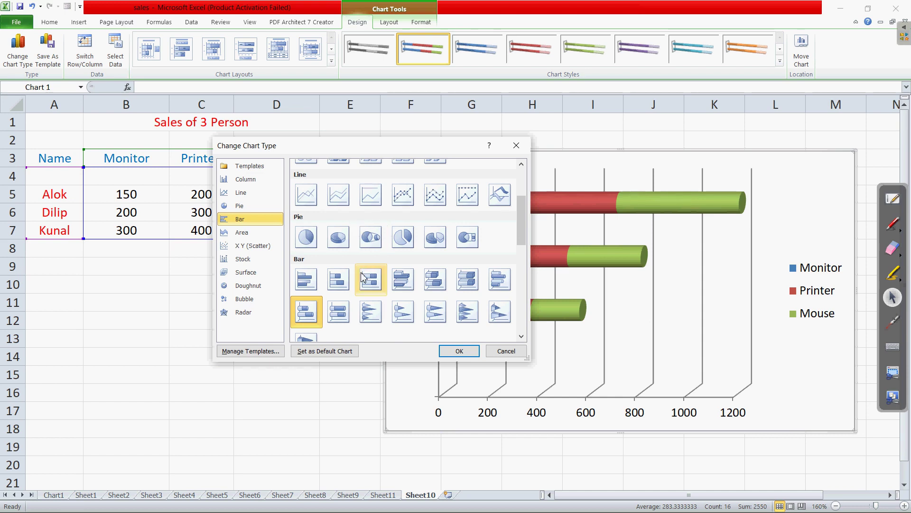
{"action": "left_click", "coordinate": [307, 244]}
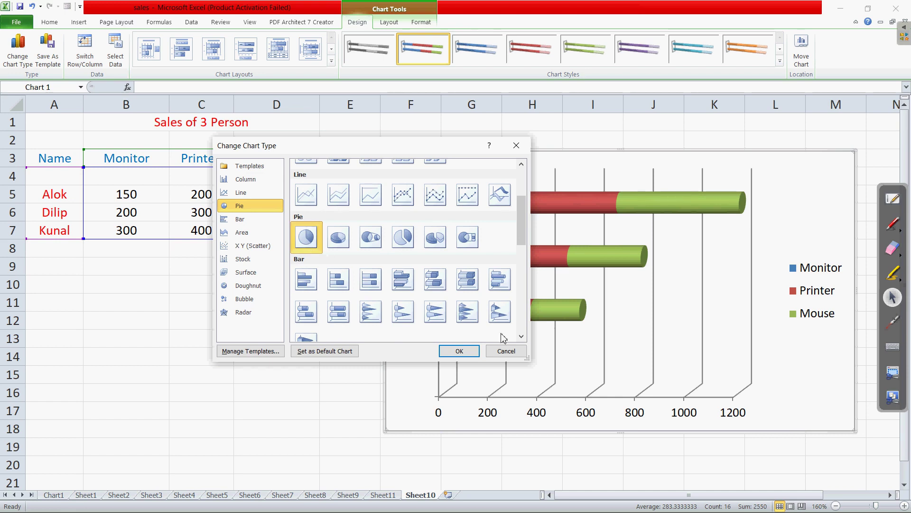
{"action": "left_click", "coordinate": [459, 351]}
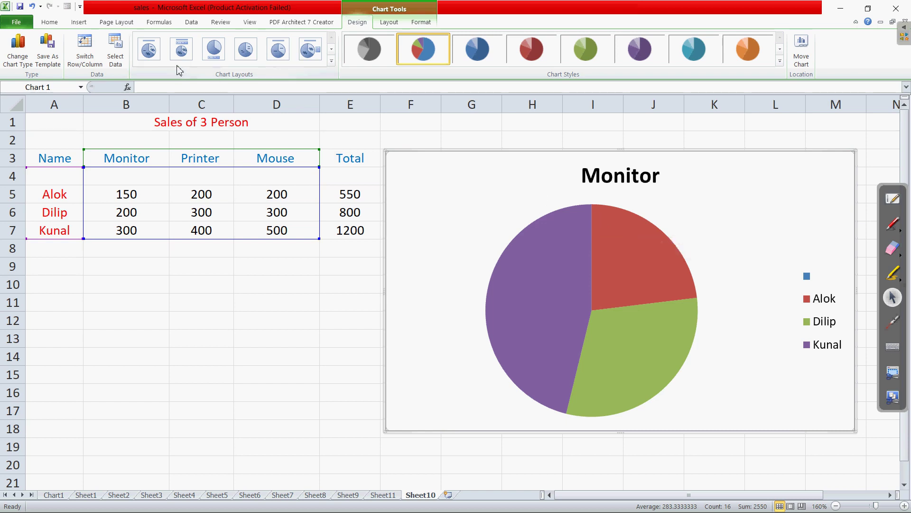
Step: Open Change Chart Type from the Design tab for the Sheet10 Monitor pie chart
{"action": "left_click", "coordinate": [15, 58]}
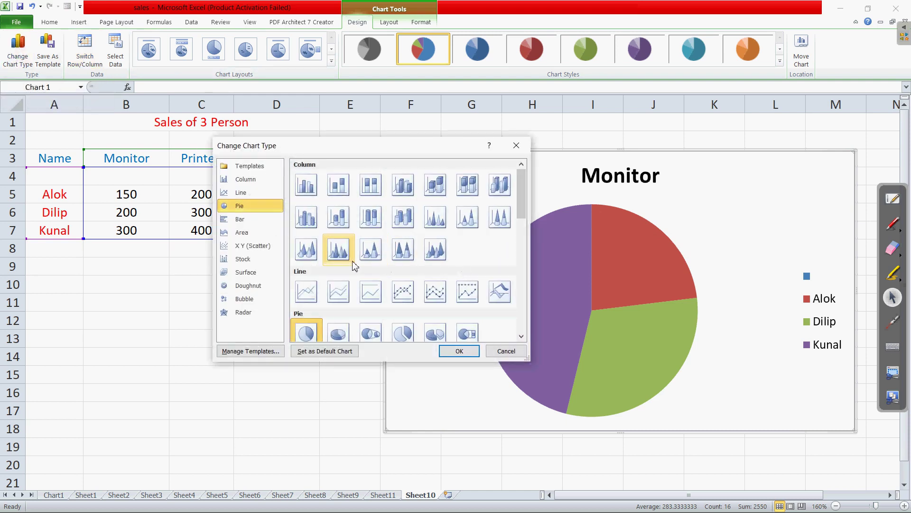
Step: Apply the 3-D Clustered Column type and nudge the chart slightly up and left
{"action": "left_click", "coordinate": [313, 227]}
{"action": "left_click", "coordinate": [468, 353]}
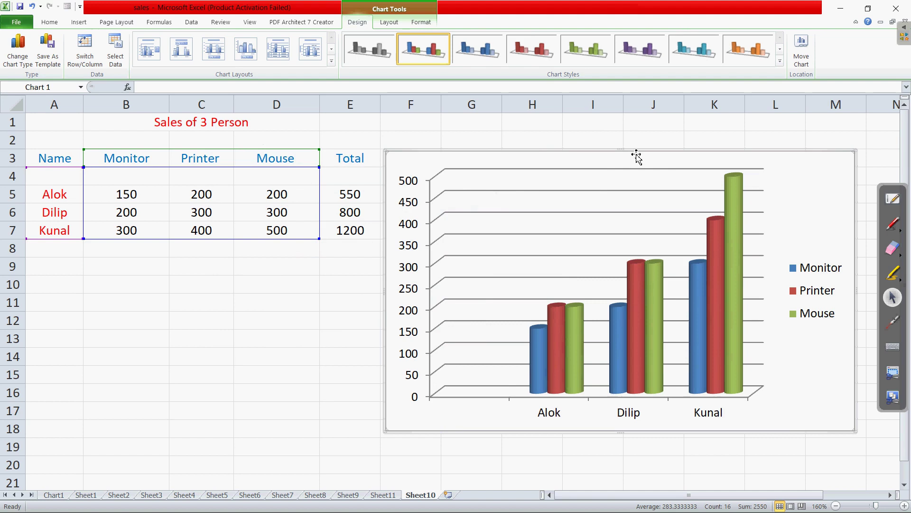
{"action": "left_click_drag", "start_coordinate": [636, 153], "coordinate": [629, 140]}
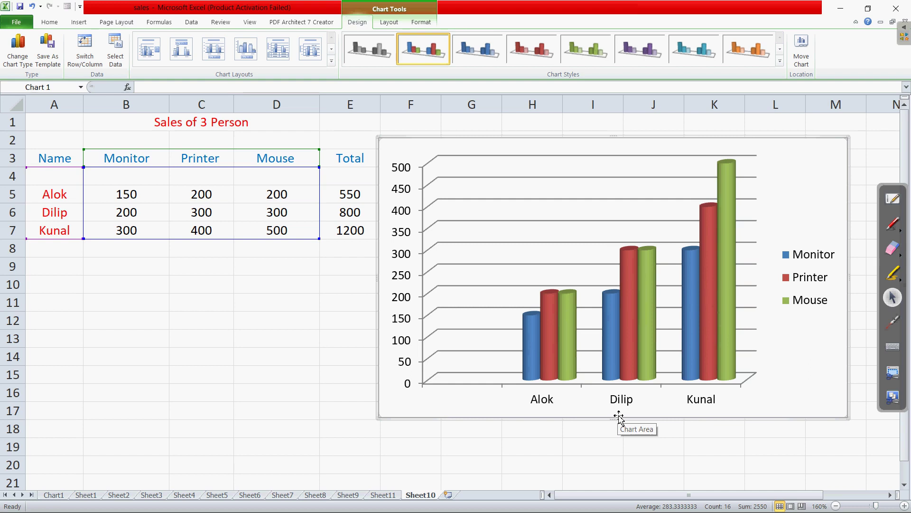
Step: In the textbook PDF, scroll through the 'Changing the Type of Chart' steps
{"action": "key", "text": "alt+Tab"}
{"action": "key", "text": "alt+Tab"}
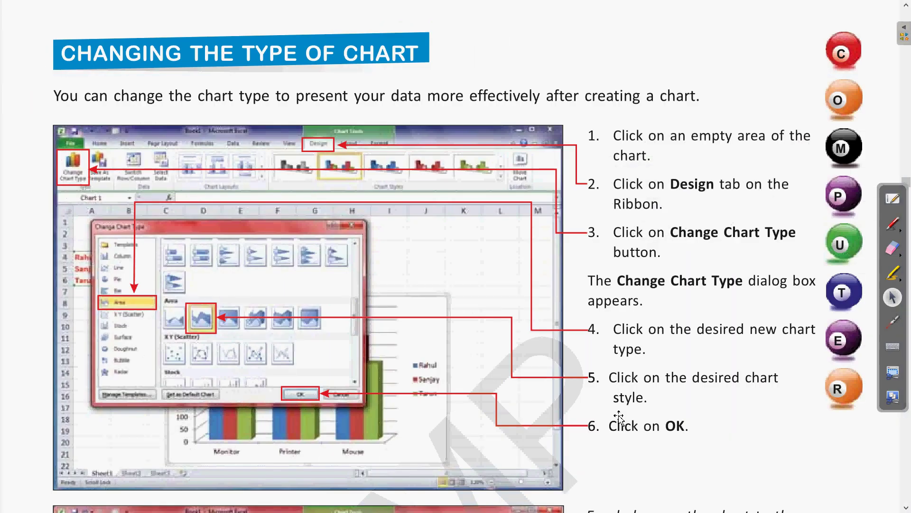
{"action": "scroll", "coordinate": [572, 413], "scroll_direction": "down", "scroll_amount": 3}
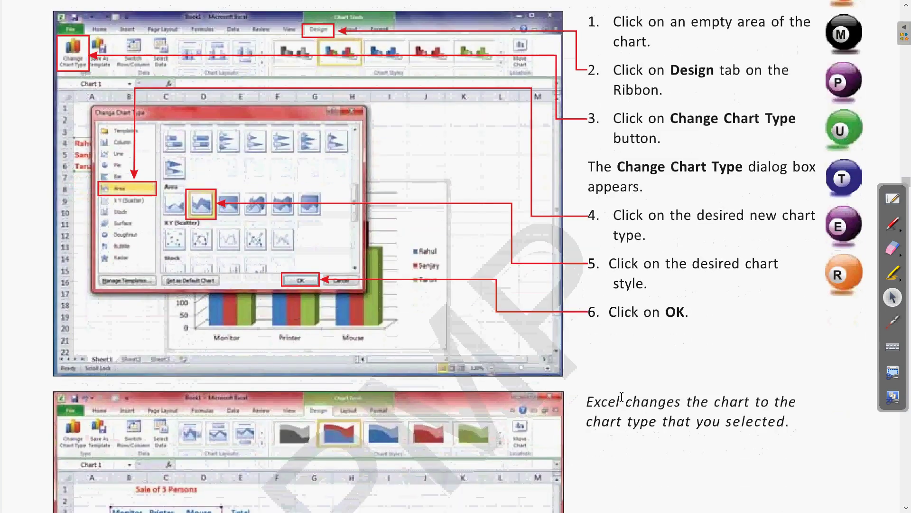
{"action": "scroll", "coordinate": [622, 351], "scroll_direction": "down", "scroll_amount": 3}
{"action": "scroll", "coordinate": [643, 266], "scroll_direction": "up", "scroll_amount": 3}
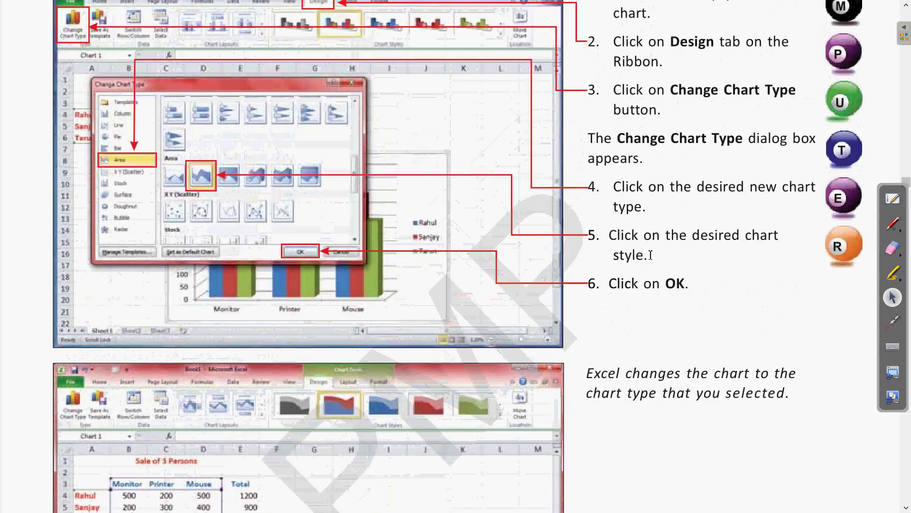
{"action": "scroll", "coordinate": [650, 285], "scroll_direction": "down", "scroll_amount": 1}
{"action": "scroll", "coordinate": [655, 295], "scroll_direction": "down", "scroll_amount": 4}
{"action": "scroll", "coordinate": [656, 295], "scroll_direction": "down", "scroll_amount": 1}
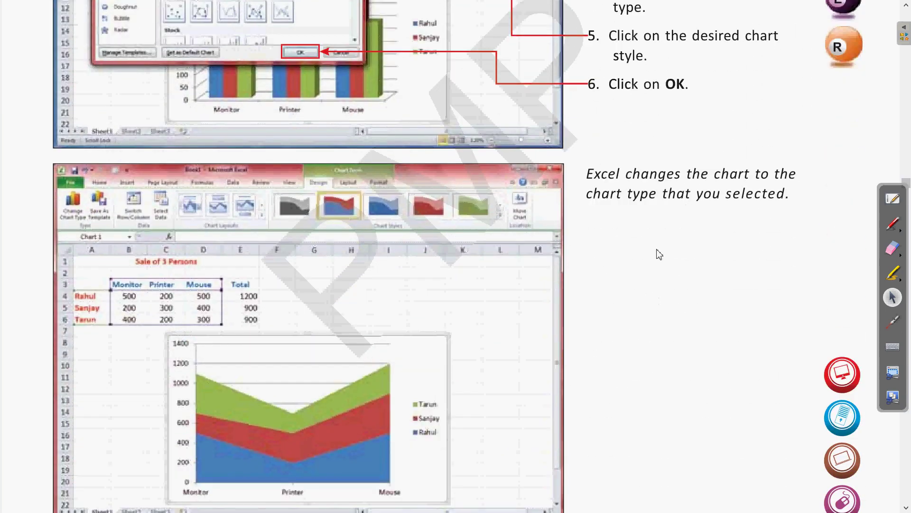
Step: Point out the area chart result and the Update Your Knowledge right-click tip with the laser pointer
{"action": "left_click", "coordinate": [892, 321]}
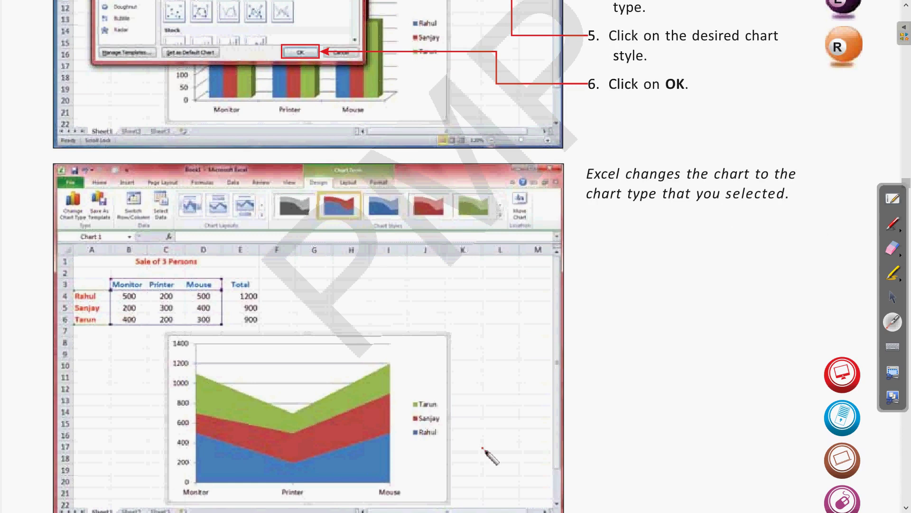
{"action": "left_click", "coordinate": [892, 297]}
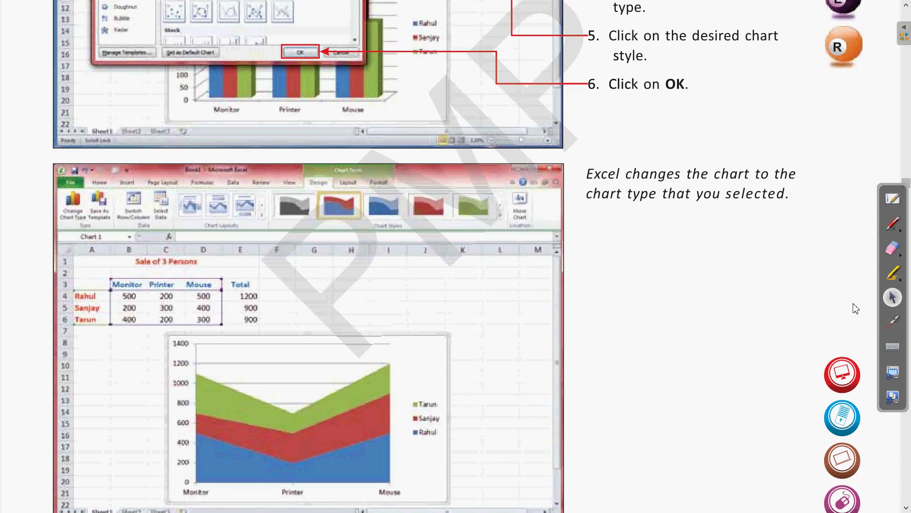
{"action": "scroll", "coordinate": [710, 369], "scroll_direction": "down", "scroll_amount": 5}
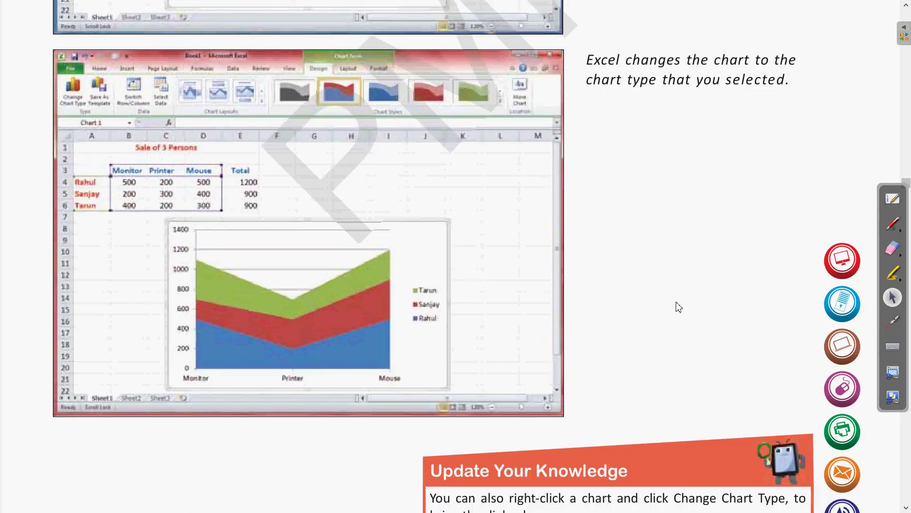
{"action": "scroll", "coordinate": [679, 307], "scroll_direction": "down", "scroll_amount": 3}
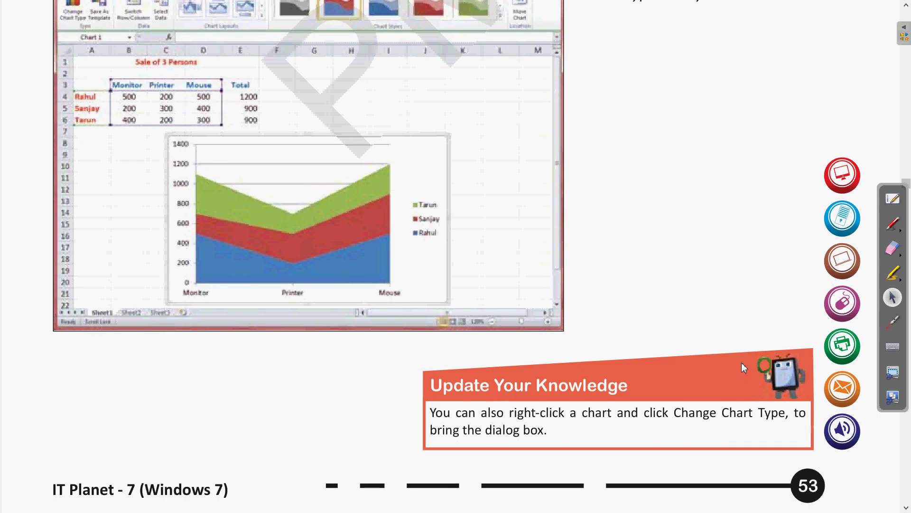
{"action": "left_click", "coordinate": [892, 321]}
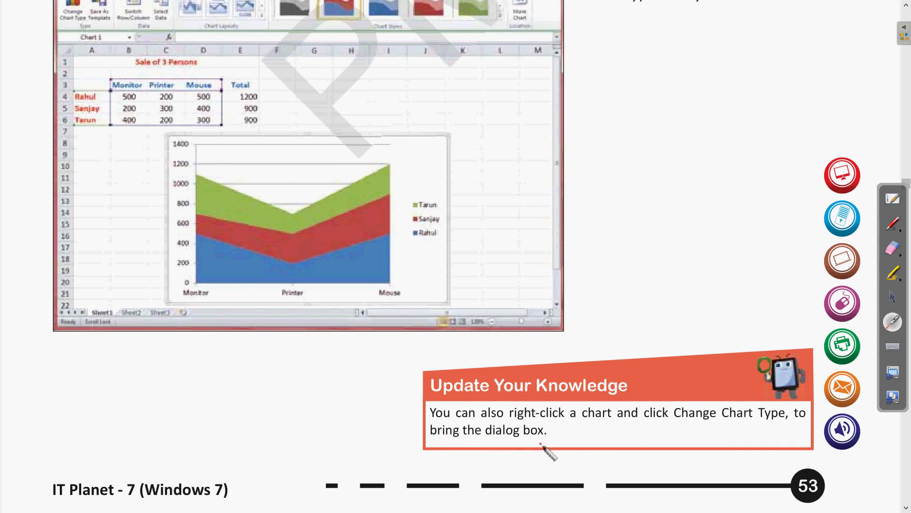
{"action": "left_click", "coordinate": [892, 297]}
{"action": "scroll", "coordinate": [826, 327], "scroll_direction": "up", "scroll_amount": 1}
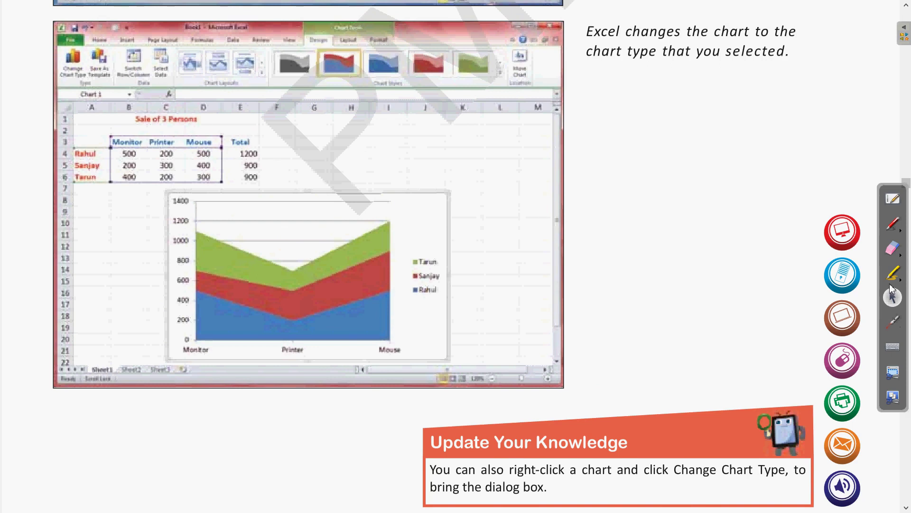
Step: In Excel, change the sales chart to a Line chart via right-click, then undo to restore the columns
{"action": "key", "text": "alt+Tab"}
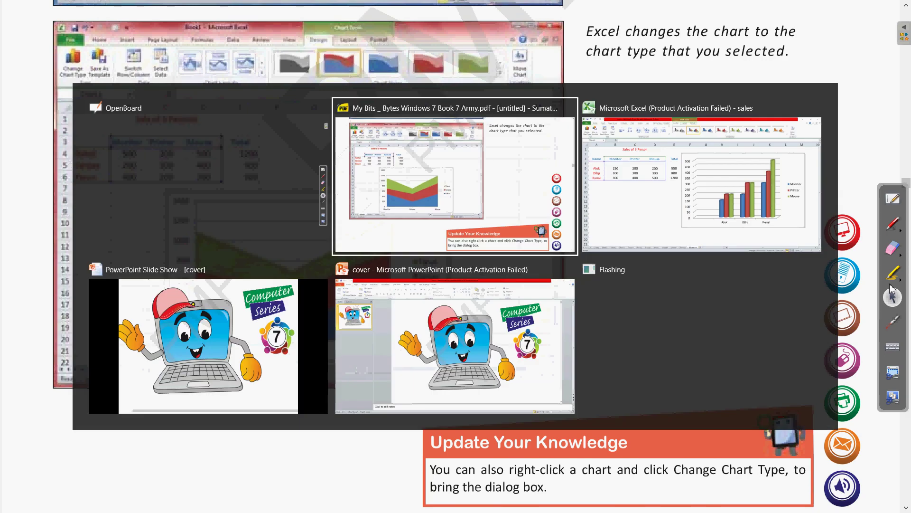
{"action": "key", "text": "alt+Tab"}
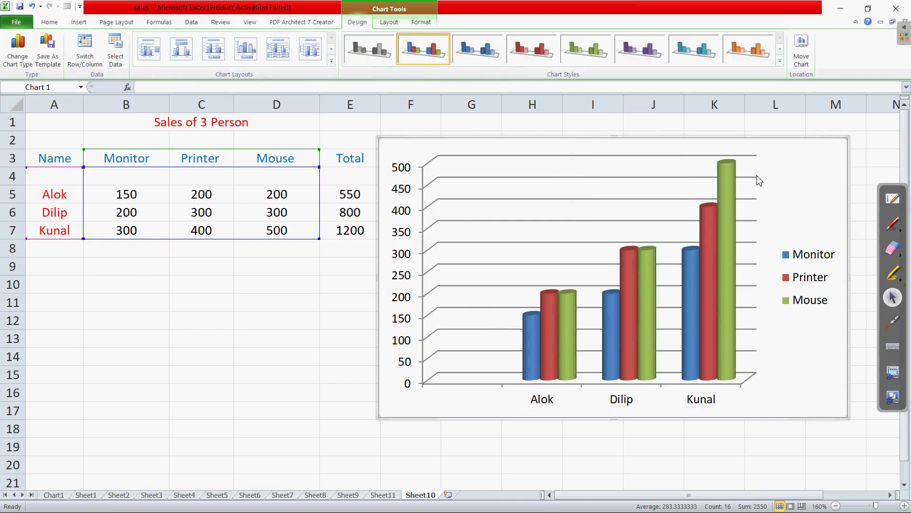
{"action": "right_click", "coordinate": [783, 147]}
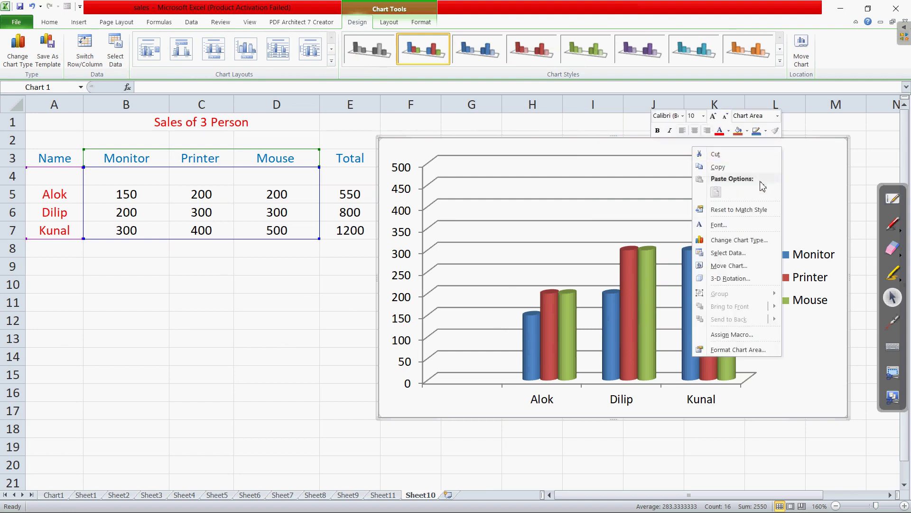
{"action": "left_click", "coordinate": [747, 241]}
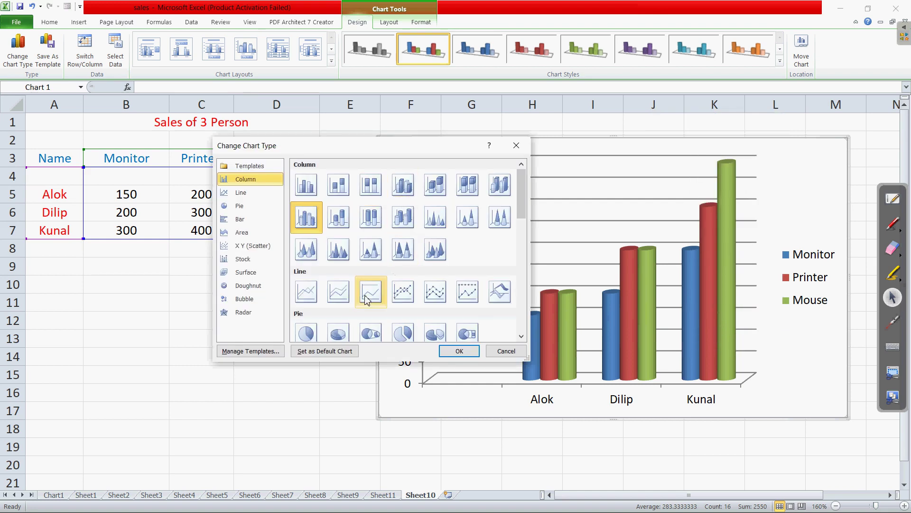
{"action": "left_click", "coordinate": [305, 302]}
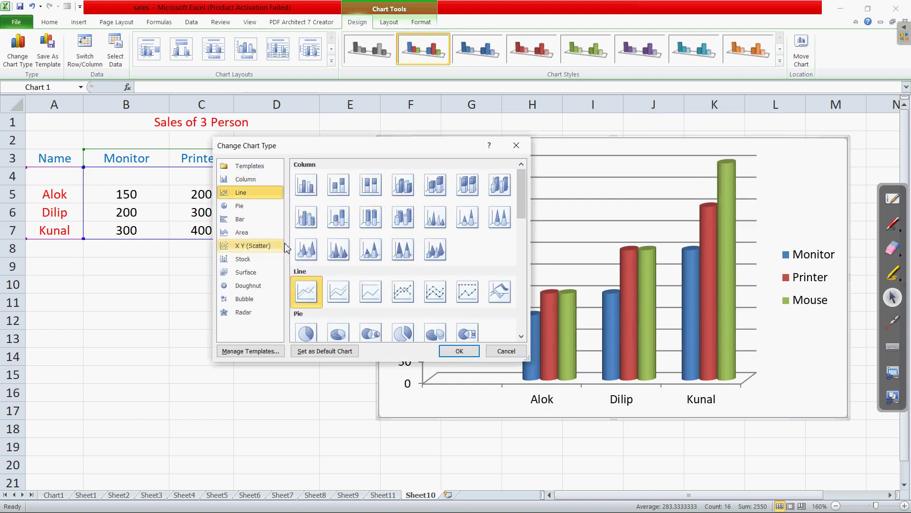
{"action": "left_click", "coordinate": [459, 351]}
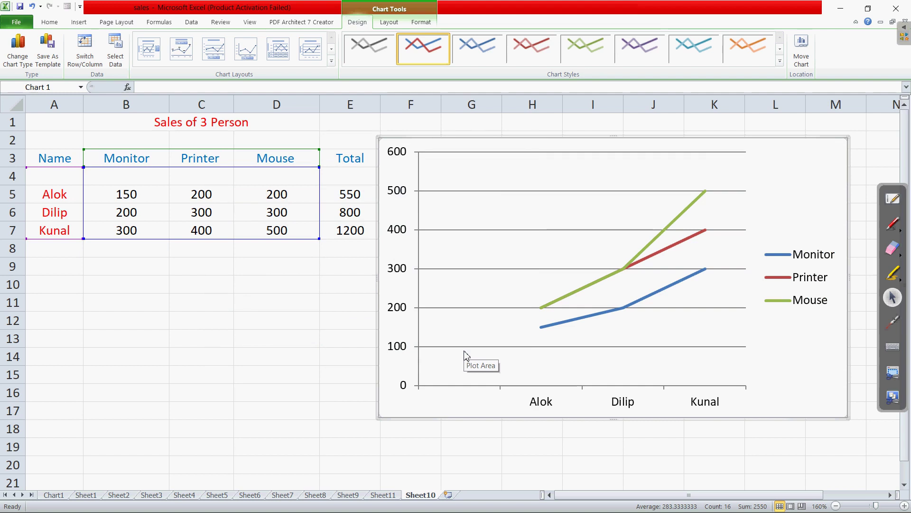
{"action": "left_click", "coordinate": [32, 6]}
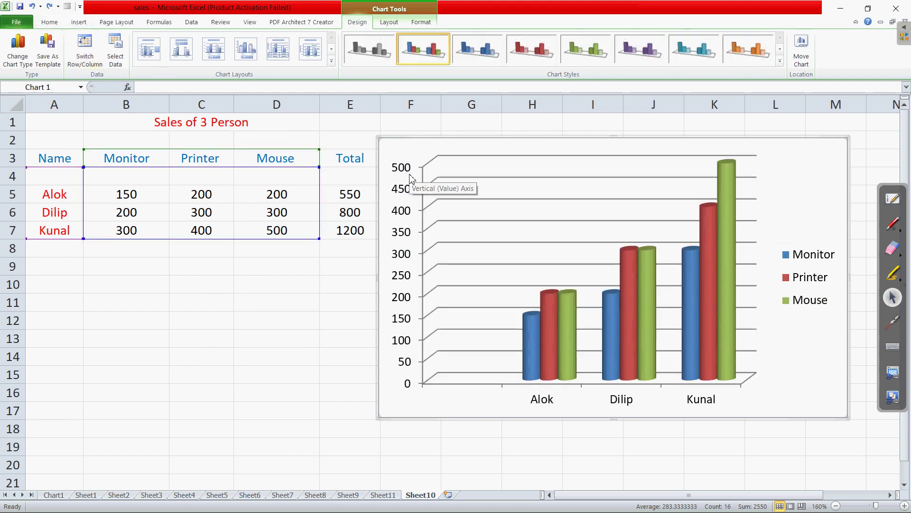
Step: In SumatraPDF, scroll to the 'Changing the Style of Chart' section on page 53
{"action": "key", "text": "alt+Tab"}
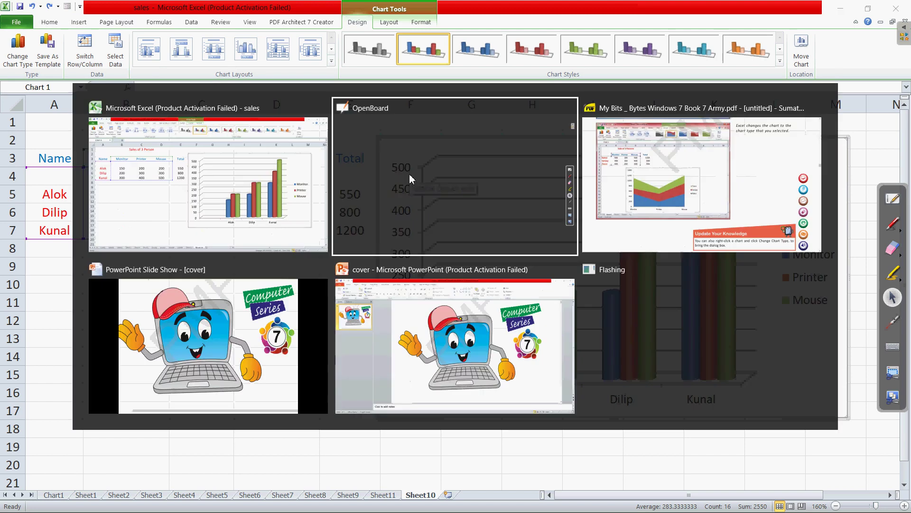
{"action": "key", "text": "alt+Tab"}
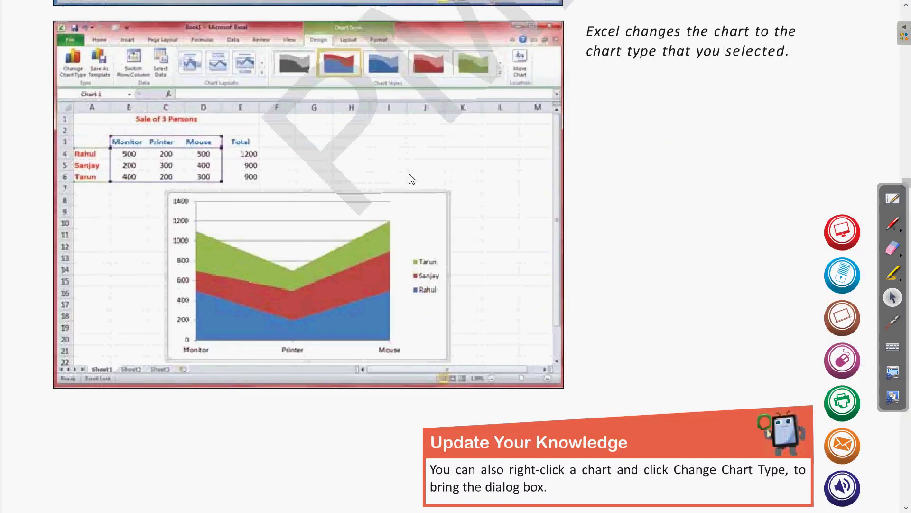
{"action": "scroll", "coordinate": [469, 128], "scroll_direction": "down", "scroll_amount": 5}
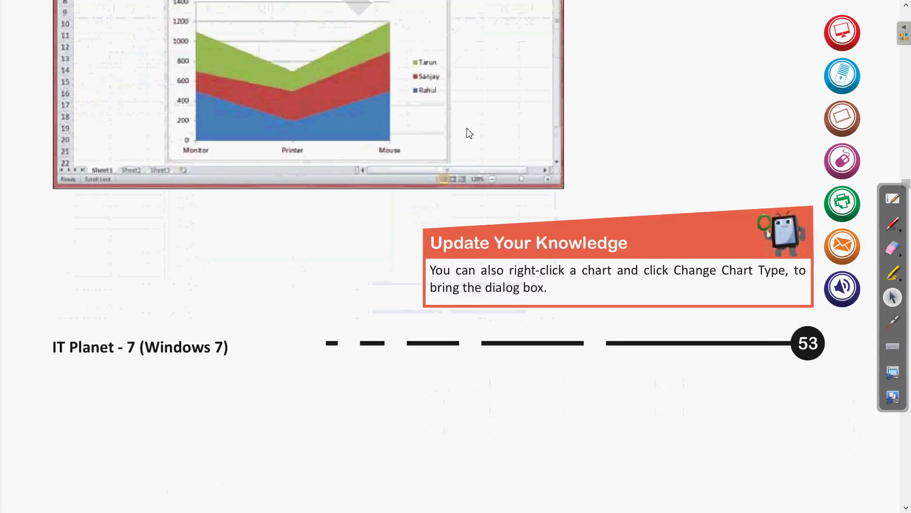
{"action": "scroll", "coordinate": [469, 128], "scroll_direction": "down", "scroll_amount": 4}
{"action": "scroll", "coordinate": [469, 129], "scroll_direction": "down", "scroll_amount": 4}
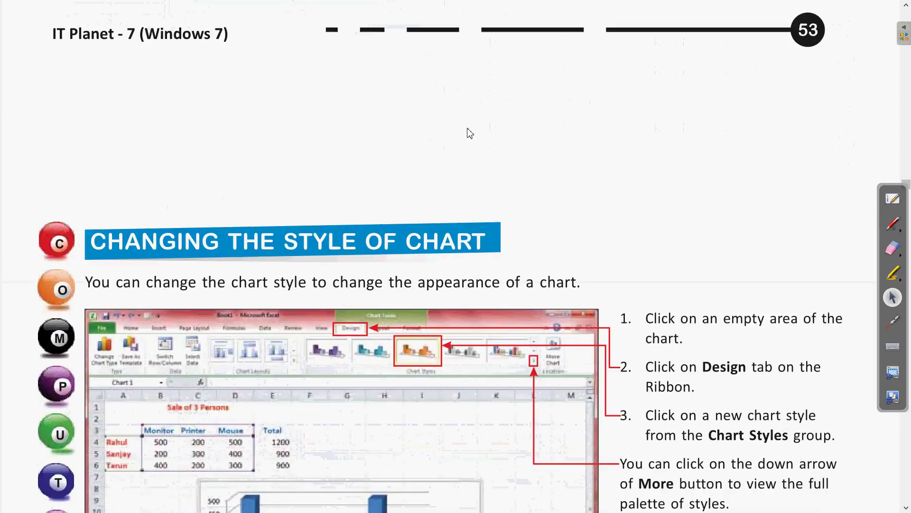
{"action": "scroll", "coordinate": [469, 131], "scroll_direction": "down", "scroll_amount": 3}
{"action": "scroll", "coordinate": [469, 132], "scroll_direction": "down", "scroll_amount": 1}
{"action": "scroll", "coordinate": [469, 131], "scroll_direction": "down", "scroll_amount": 1}
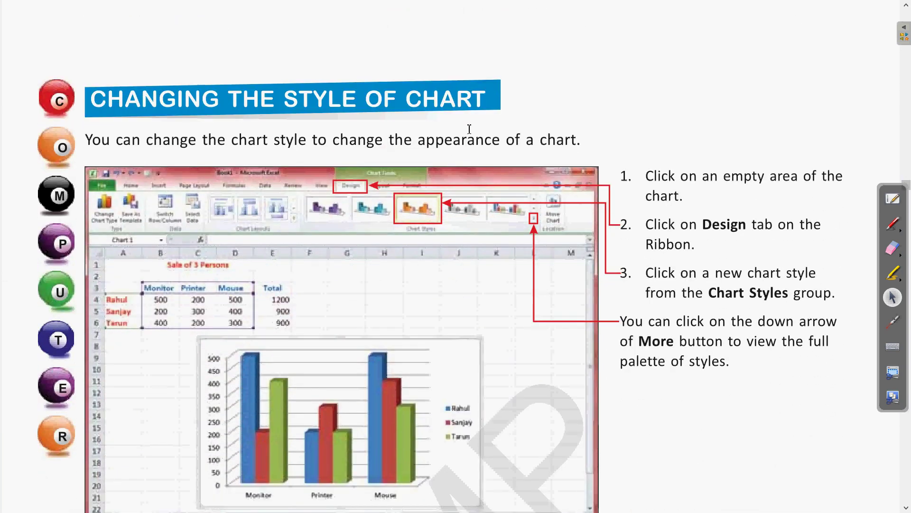
{"action": "scroll", "coordinate": [469, 129], "scroll_direction": "down", "scroll_amount": 1}
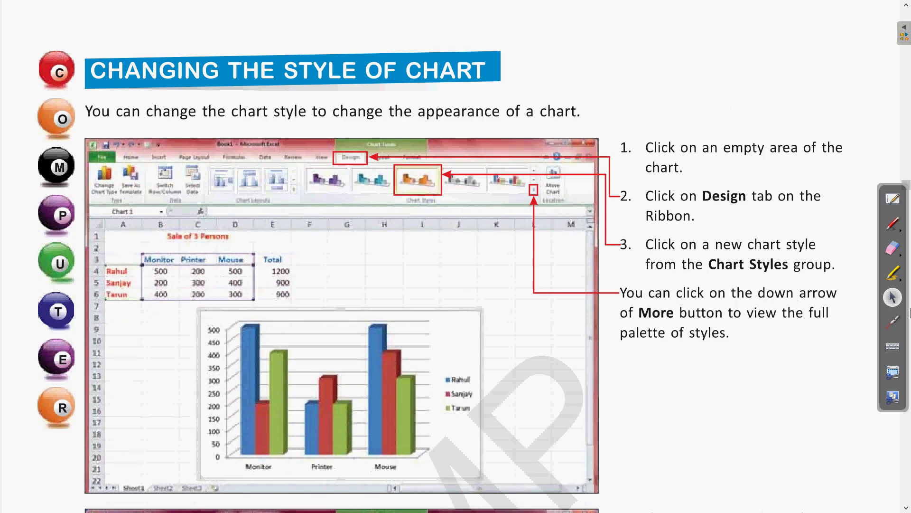
{"action": "left_click", "coordinate": [893, 321]}
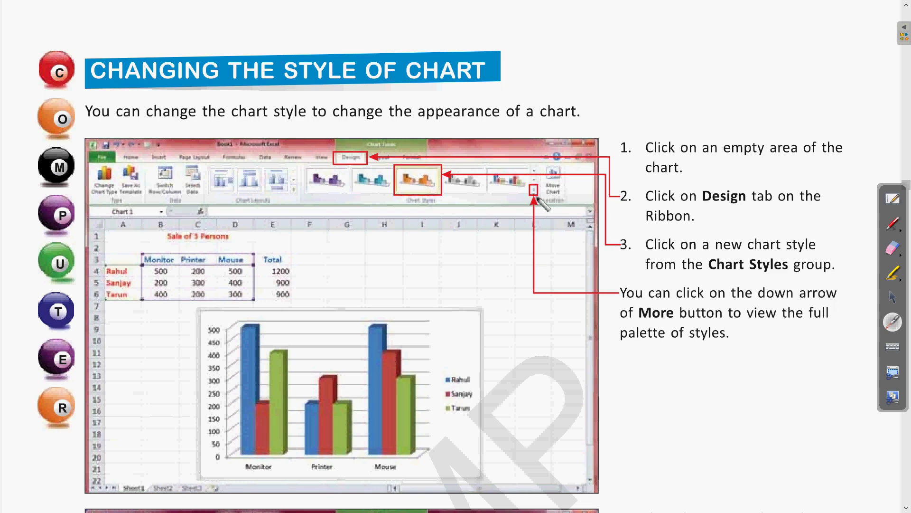
Step: Switch back to the arrow tool, view the 'Excel applies new style' screenshot, then return to Excel
{"action": "left_click", "coordinate": [893, 299]}
{"action": "scroll", "coordinate": [761, 285], "scroll_direction": "down", "scroll_amount": 6}
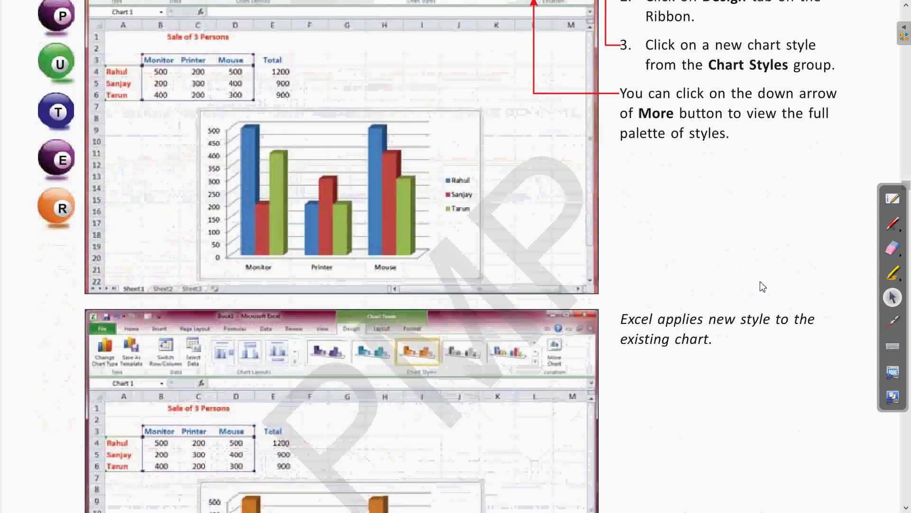
{"action": "scroll", "coordinate": [762, 285], "scroll_direction": "up", "scroll_amount": 5}
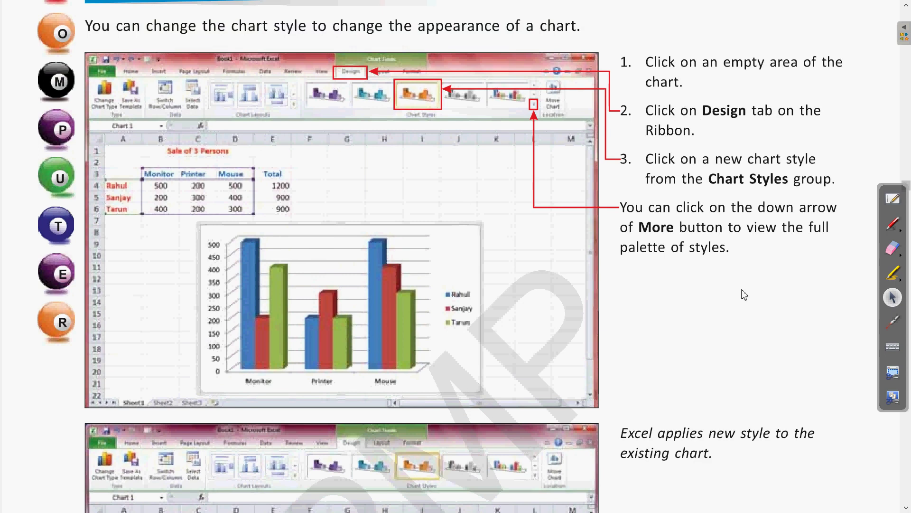
{"action": "scroll", "coordinate": [745, 295], "scroll_direction": "down", "scroll_amount": 1}
{"action": "scroll", "coordinate": [745, 295], "scroll_direction": "down", "scroll_amount": 1}
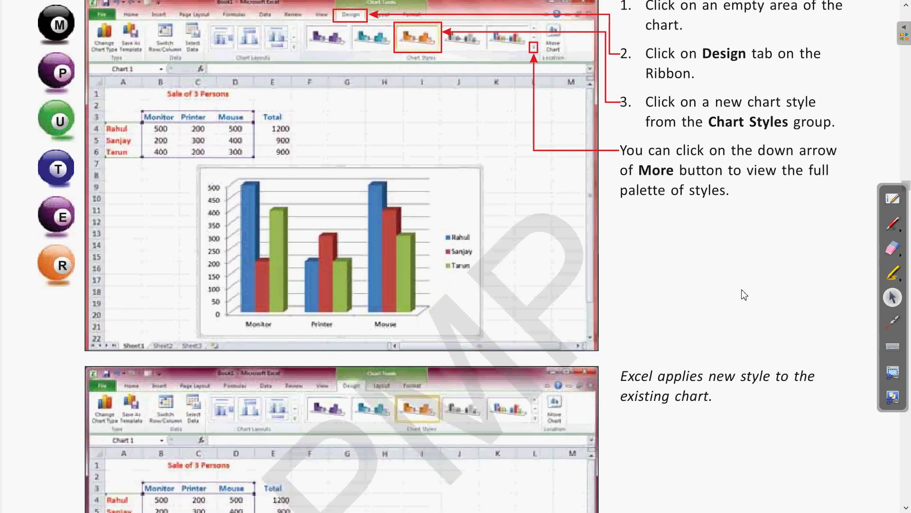
{"action": "scroll", "coordinate": [744, 295], "scroll_direction": "down", "scroll_amount": 3}
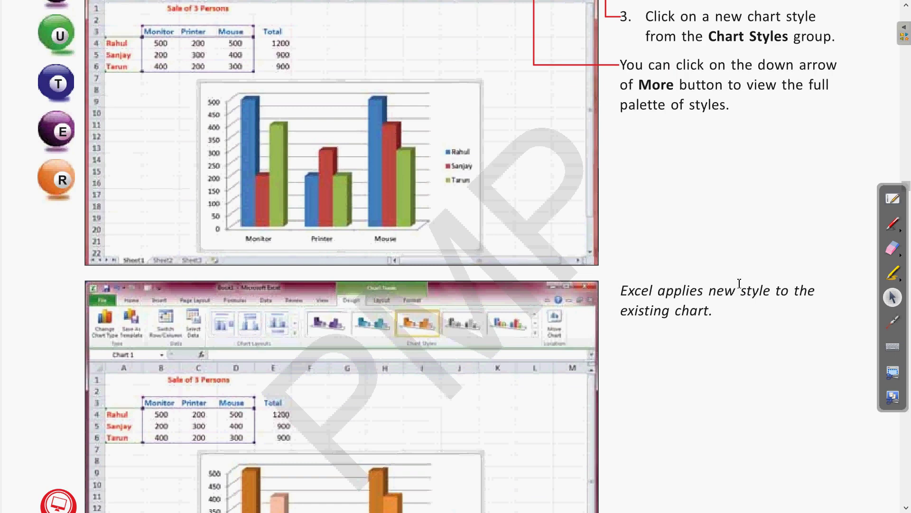
{"action": "key", "text": "alt+Tab"}
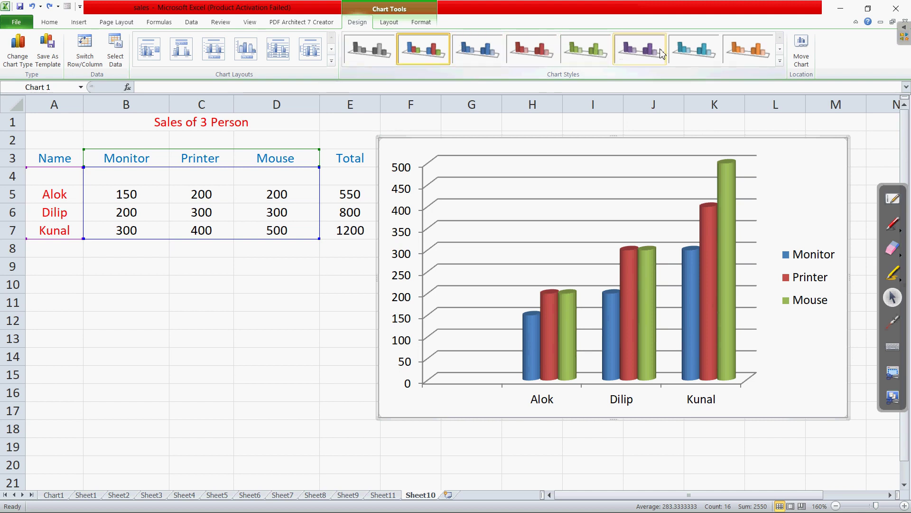
{"action": "left_click", "coordinate": [780, 63]}
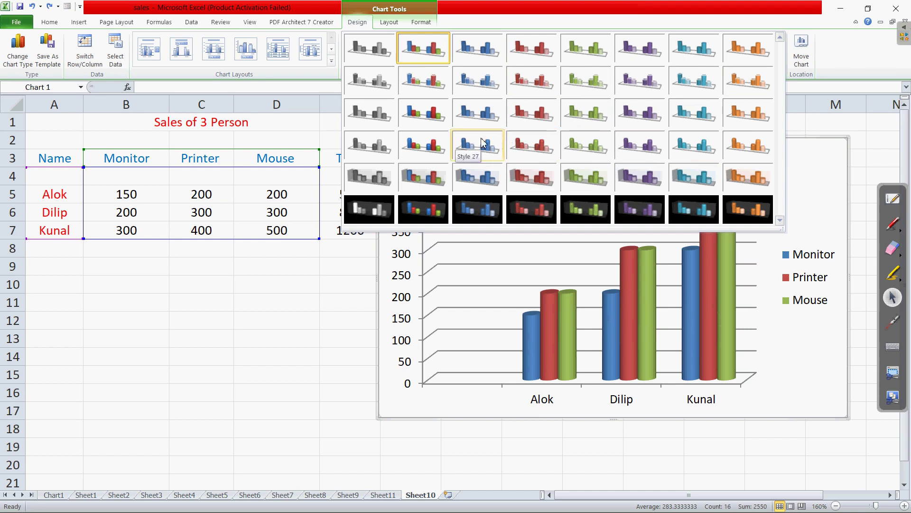
{"action": "left_click", "coordinate": [425, 151]}
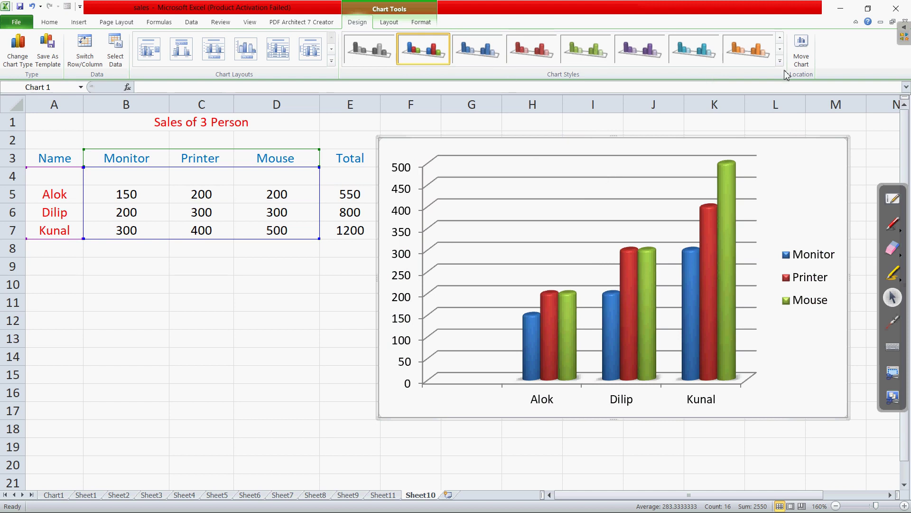
{"action": "left_click", "coordinate": [758, 56]}
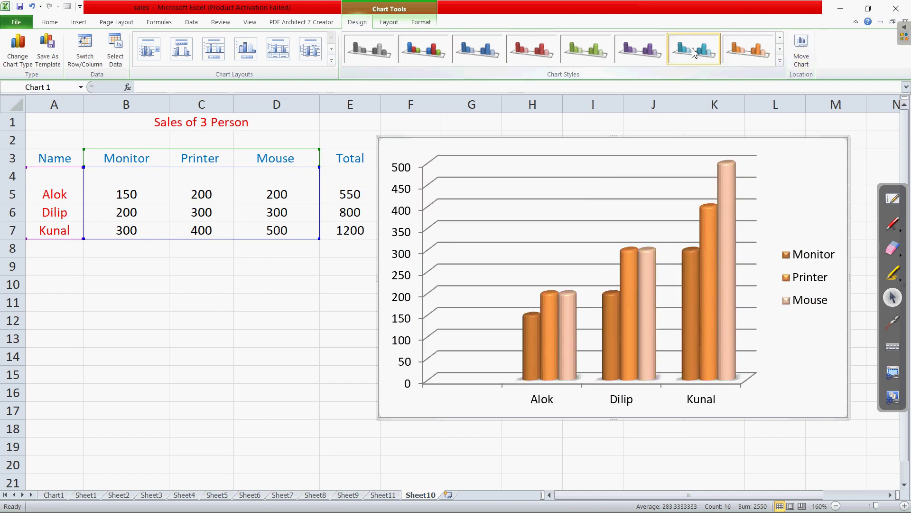
{"action": "left_click", "coordinate": [686, 53]}
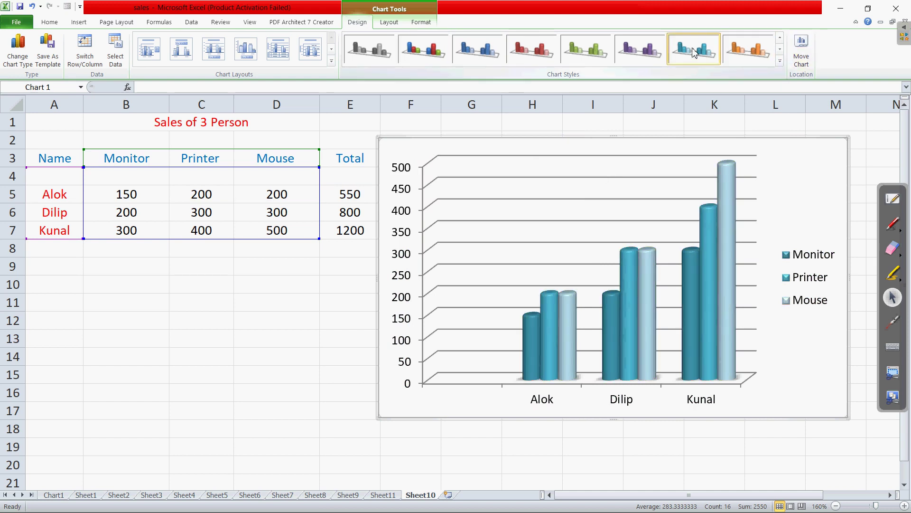
{"action": "left_click", "coordinate": [646, 53]}
{"action": "left_click", "coordinate": [596, 54]}
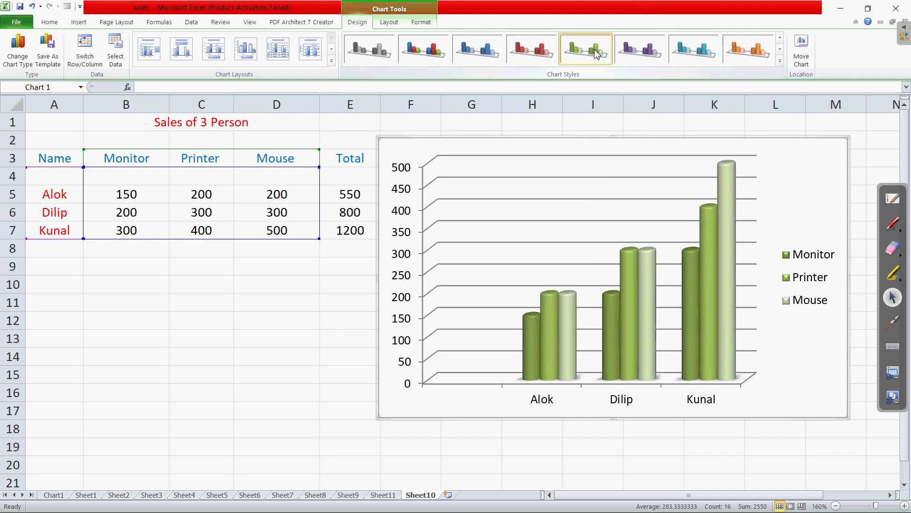
{"action": "left_click", "coordinate": [533, 56]}
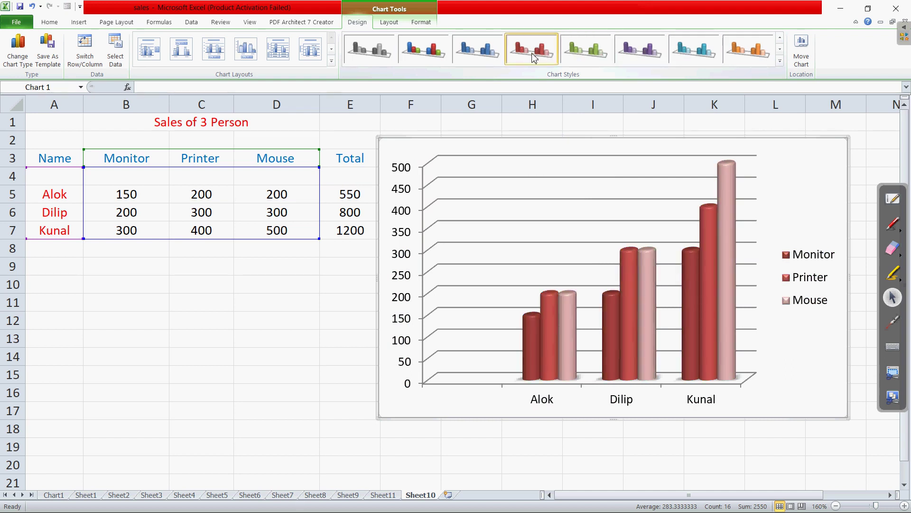
{"action": "left_click", "coordinate": [483, 56]}
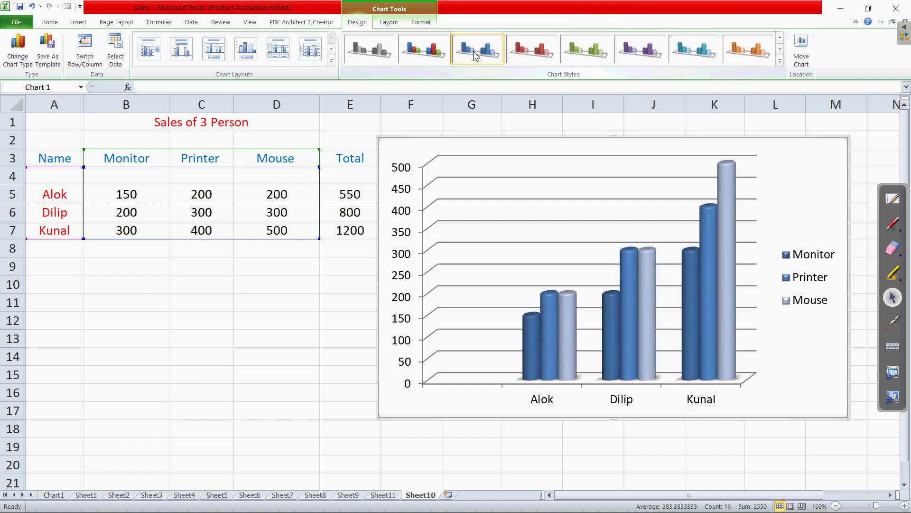
{"action": "left_click", "coordinate": [438, 53]}
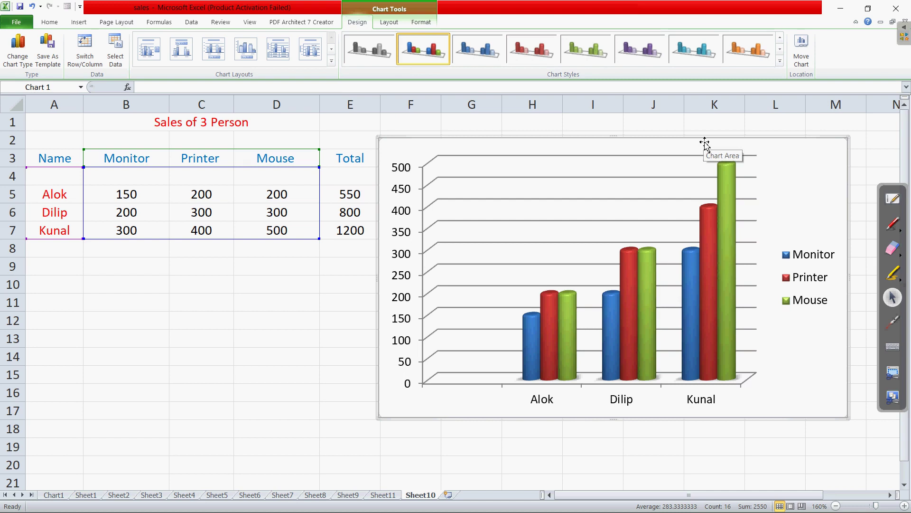
Step: Drag the Sheet10 3-D column chart's border to shift it slightly upward
{"action": "left_click_drag", "start_coordinate": [704, 143], "coordinate": [702, 134]}
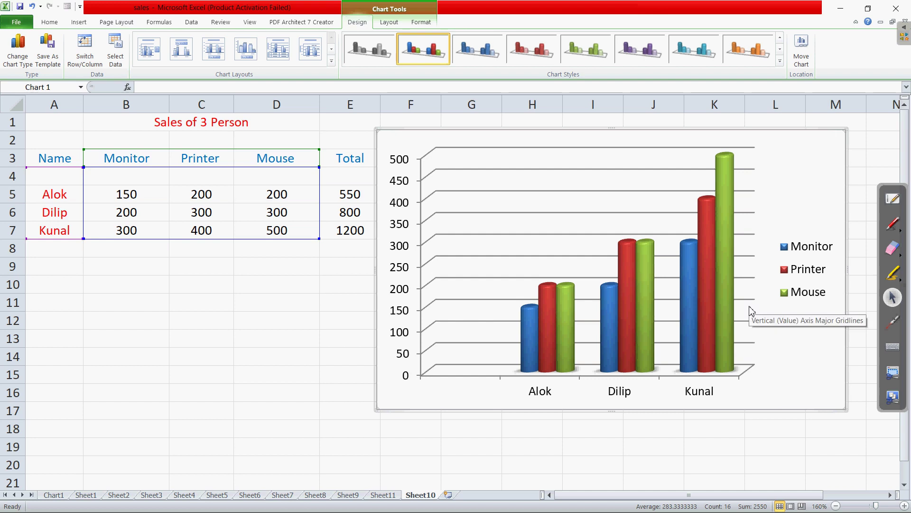
Step: In the PDF, scroll to page 54's Update Your Knowledge tip on 3-D effects and pick up the pen
{"action": "key", "text": "alt+Tab"}
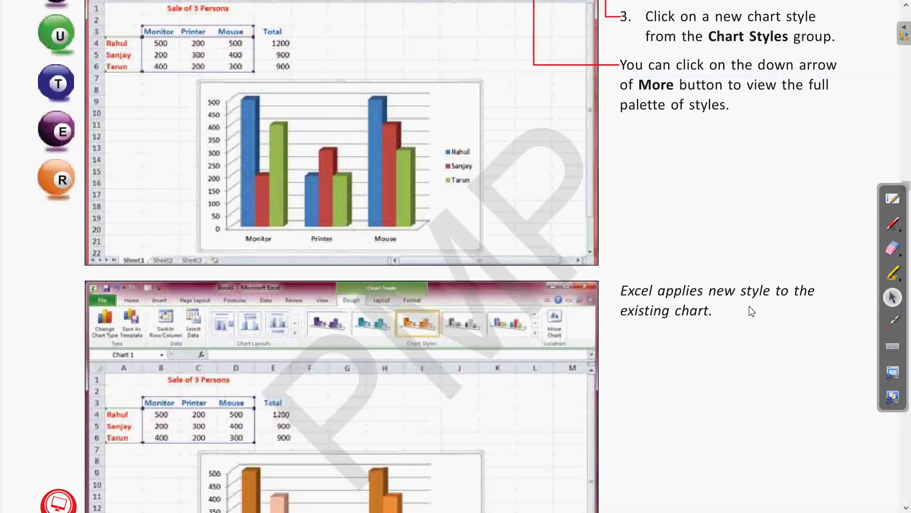
{"action": "scroll", "coordinate": [702, 311], "scroll_direction": "up", "scroll_amount": 5}
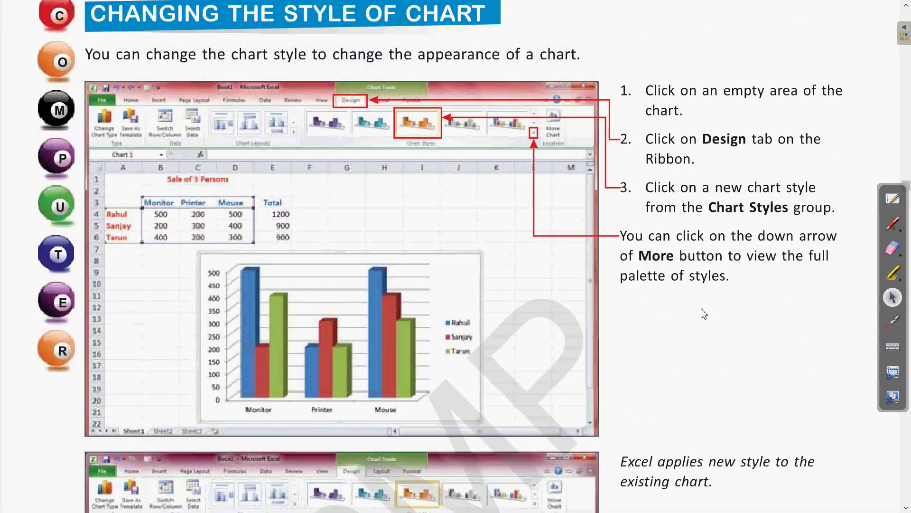
{"action": "scroll", "coordinate": [703, 313], "scroll_direction": "down", "scroll_amount": 4}
{"action": "scroll", "coordinate": [703, 314], "scroll_direction": "down", "scroll_amount": 3}
{"action": "scroll", "coordinate": [704, 313], "scroll_direction": "down", "scroll_amount": 4}
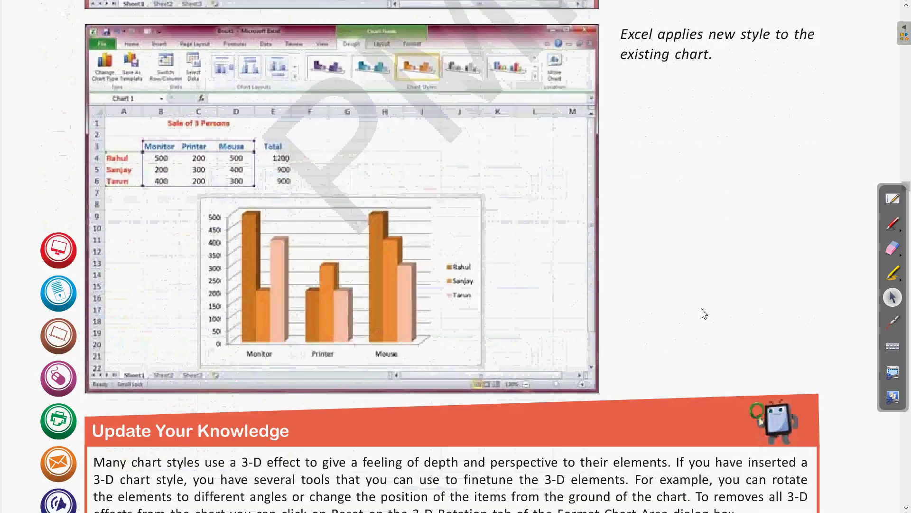
{"action": "scroll", "coordinate": [704, 311], "scroll_direction": "down", "scroll_amount": 2}
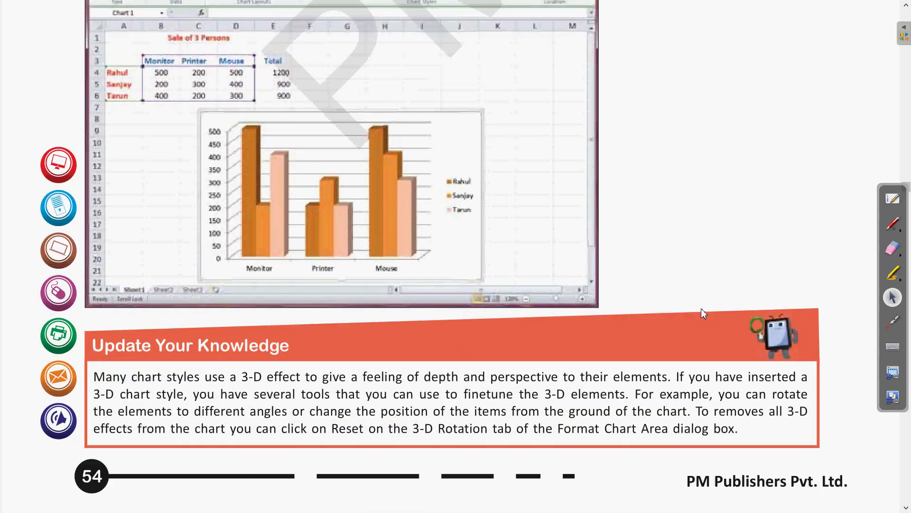
{"action": "left_click", "coordinate": [895, 323]}
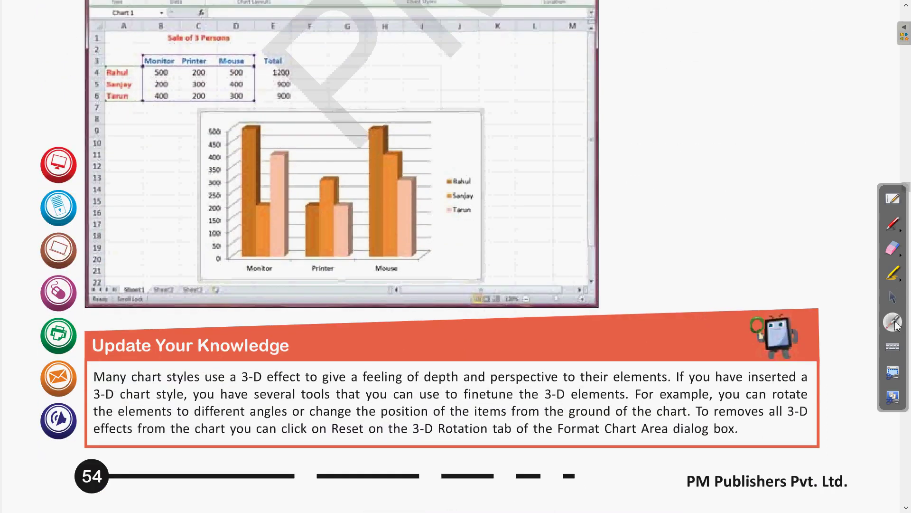
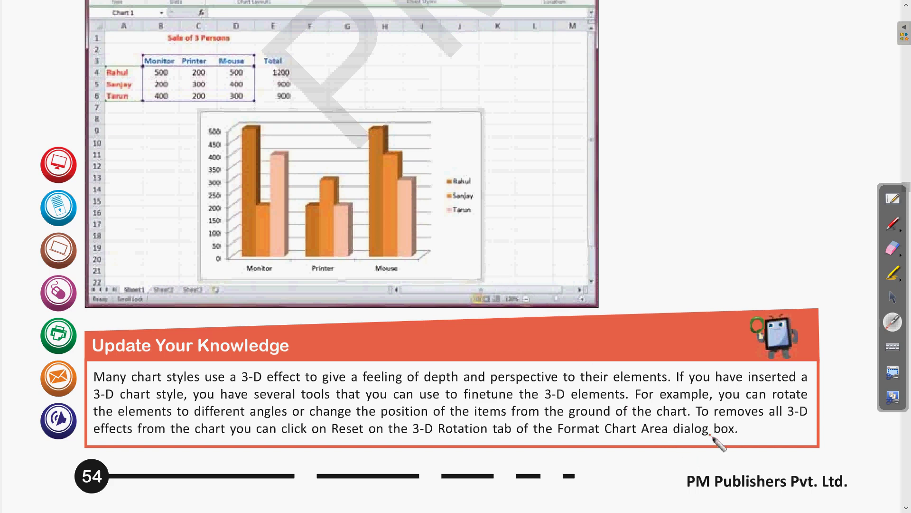
Step: Point out the tip on removing 3-D effects, then leave laser mode
{"action": "left_click", "coordinate": [710, 419]}
{"action": "left_click", "coordinate": [115, 441]}
{"action": "left_click", "coordinate": [895, 297]}
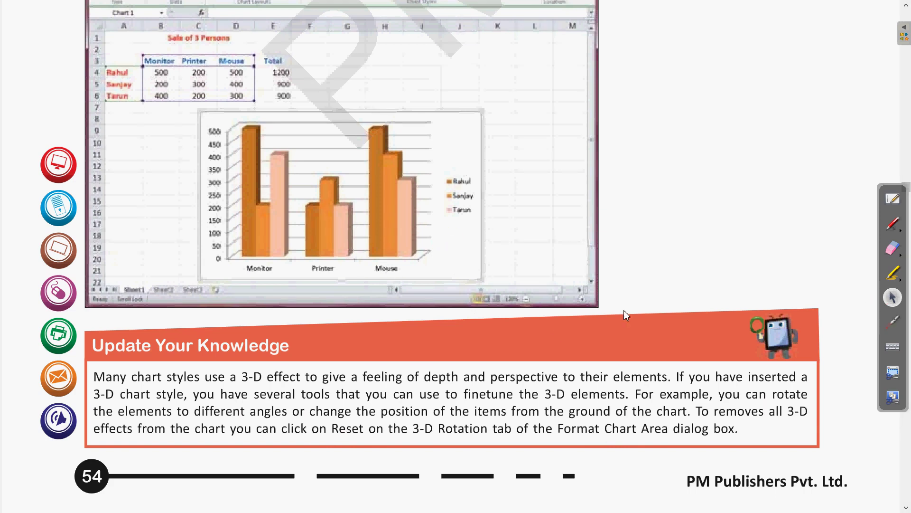
Step: Scroll past the chart style pages down to the 'Changing the Layout of Chart' section
{"action": "scroll", "coordinate": [624, 310], "scroll_direction": "up", "scroll_amount": 2}
{"action": "scroll", "coordinate": [623, 310], "scroll_direction": "up", "scroll_amount": 2}
{"action": "scroll", "coordinate": [624, 310], "scroll_direction": "up", "scroll_amount": 2}
{"action": "scroll", "coordinate": [626, 311], "scroll_direction": "up", "scroll_amount": 1}
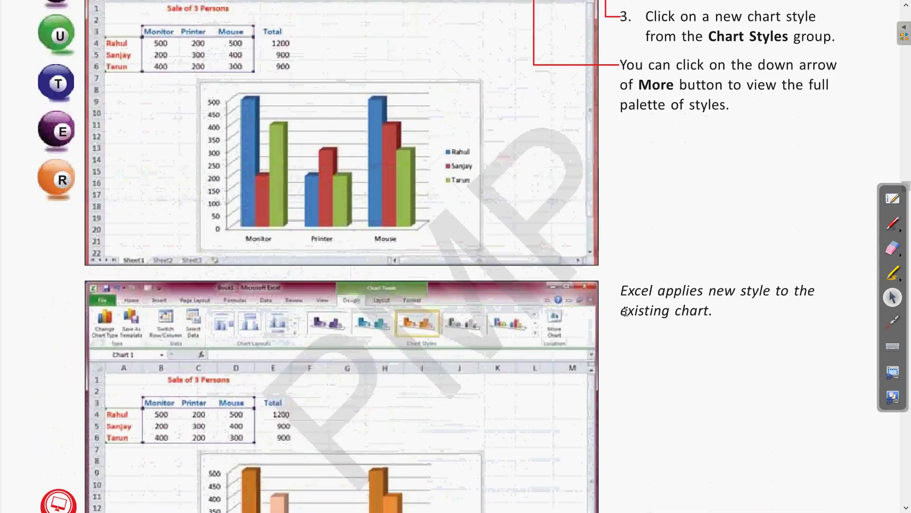
{"action": "scroll", "coordinate": [626, 311], "scroll_direction": "up", "scroll_amount": 2}
{"action": "scroll", "coordinate": [625, 311], "scroll_direction": "up", "scroll_amount": 2}
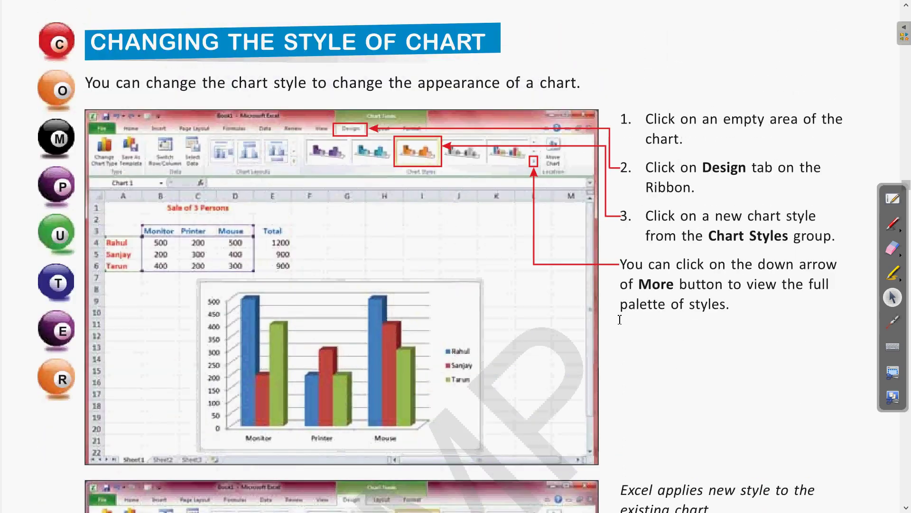
{"action": "scroll", "coordinate": [619, 319], "scroll_direction": "down", "scroll_amount": 2}
{"action": "scroll", "coordinate": [620, 319], "scroll_direction": "down", "scroll_amount": 1}
{"action": "scroll", "coordinate": [621, 321], "scroll_direction": "down", "scroll_amount": 1}
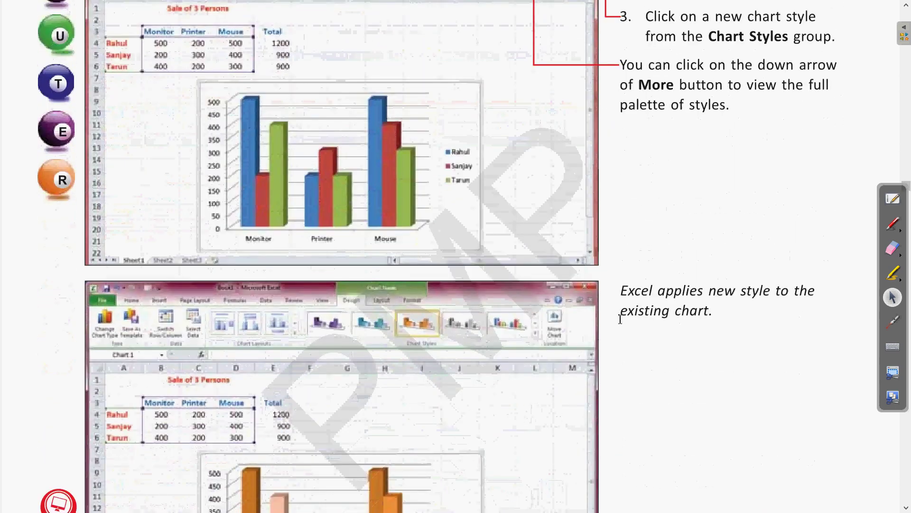
{"action": "scroll", "coordinate": [621, 324], "scroll_direction": "down", "scroll_amount": 2}
{"action": "scroll", "coordinate": [621, 323], "scroll_direction": "down", "scroll_amount": 1}
{"action": "scroll", "coordinate": [622, 324], "scroll_direction": "down", "scroll_amount": 2}
{"action": "scroll", "coordinate": [621, 324], "scroll_direction": "down", "scroll_amount": 1}
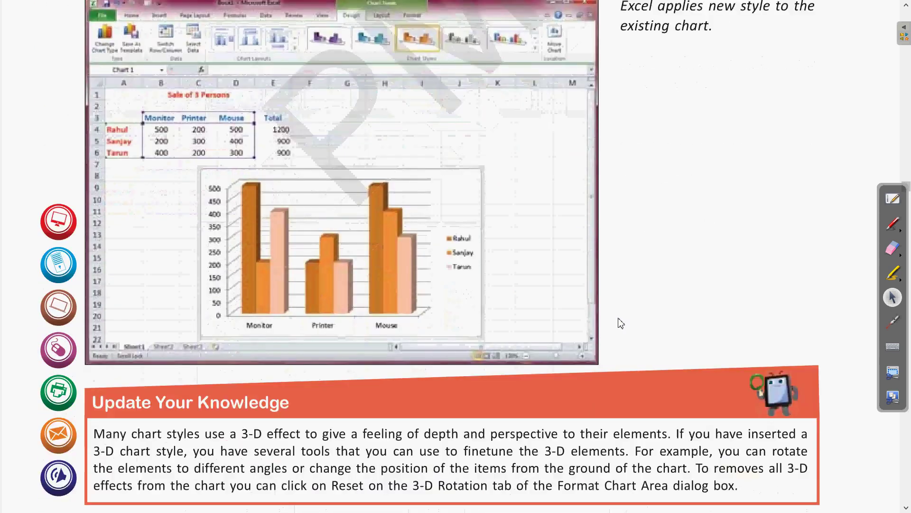
{"action": "scroll", "coordinate": [621, 322], "scroll_direction": "down", "scroll_amount": 2}
{"action": "scroll", "coordinate": [621, 323], "scroll_direction": "down", "scroll_amount": 3}
{"action": "scroll", "coordinate": [622, 323], "scroll_direction": "down", "scroll_amount": 2}
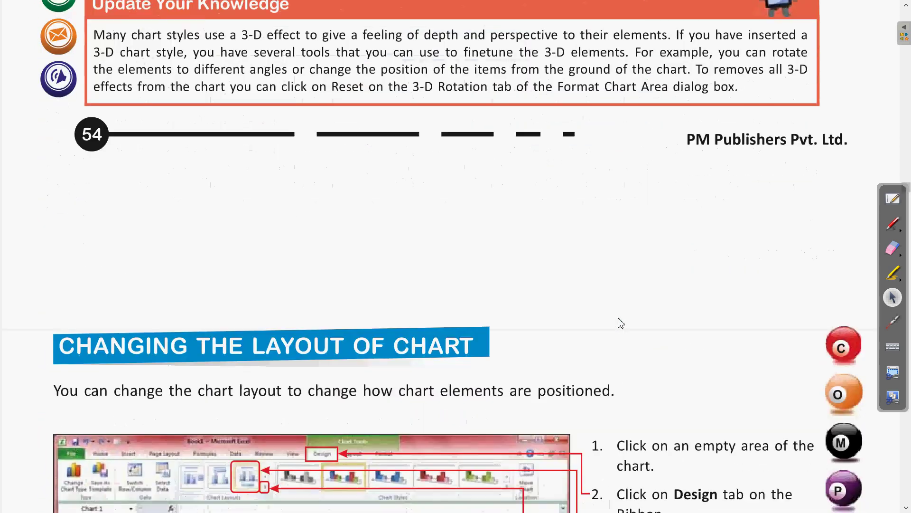
{"action": "scroll", "coordinate": [621, 323], "scroll_direction": "down", "scroll_amount": 1}
{"action": "scroll", "coordinate": [621, 323], "scroll_direction": "down", "scroll_amount": 1}
{"action": "scroll", "coordinate": [620, 322], "scroll_direction": "down", "scroll_amount": 1}
{"action": "scroll", "coordinate": [621, 323], "scroll_direction": "down", "scroll_amount": 1}
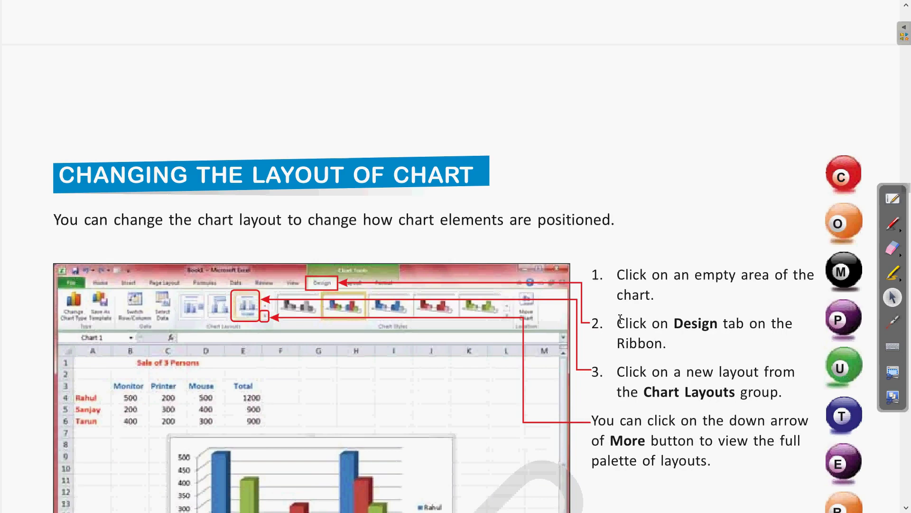
{"action": "scroll", "coordinate": [622, 323], "scroll_direction": "down", "scroll_amount": 2}
{"action": "scroll", "coordinate": [621, 321], "scroll_direction": "down", "scroll_amount": 1}
{"action": "scroll", "coordinate": [620, 319], "scroll_direction": "down", "scroll_amount": 1}
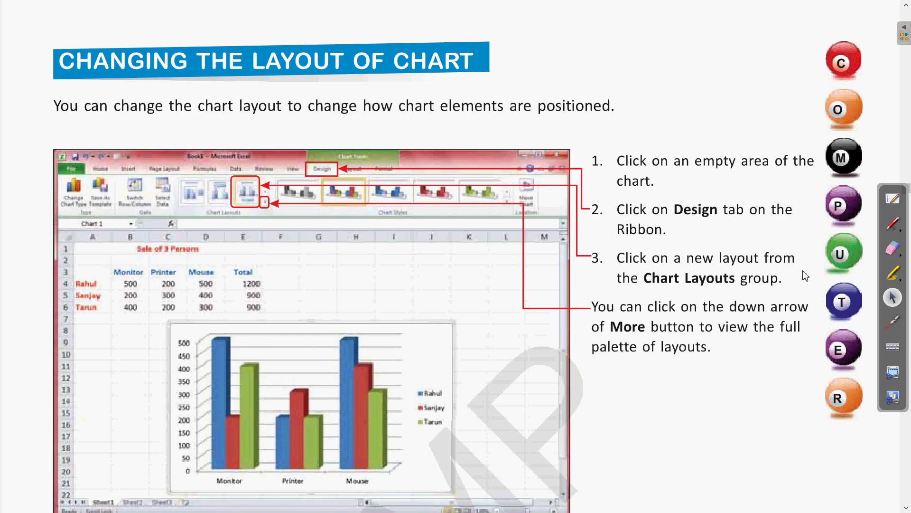
Step: Switch between annotation tools, ending with the laser pointer on for the numbered steps
{"action": "left_click", "coordinate": [895, 323]}
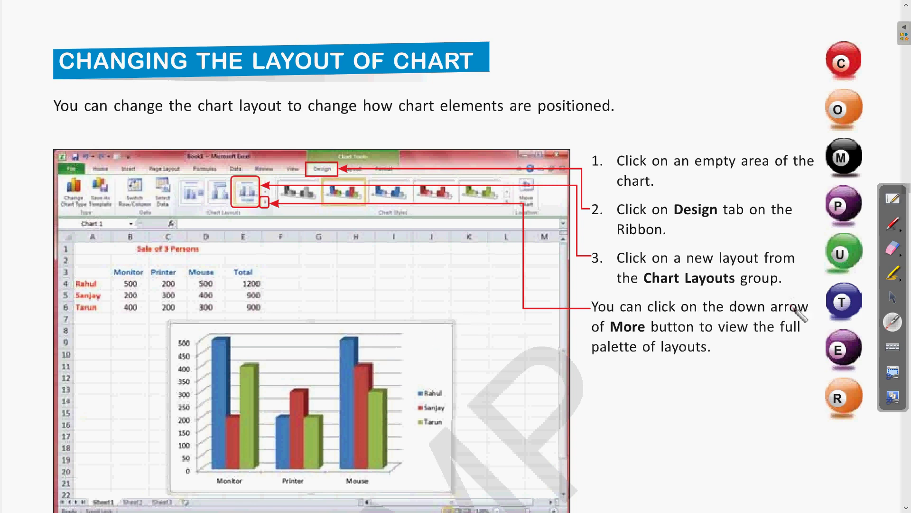
{"action": "left_click", "coordinate": [891, 300]}
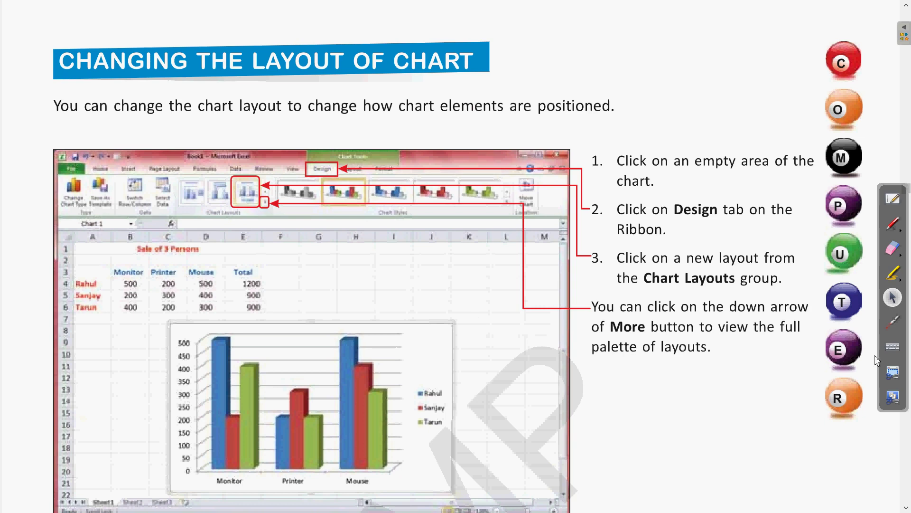
{"action": "left_click", "coordinate": [894, 326]}
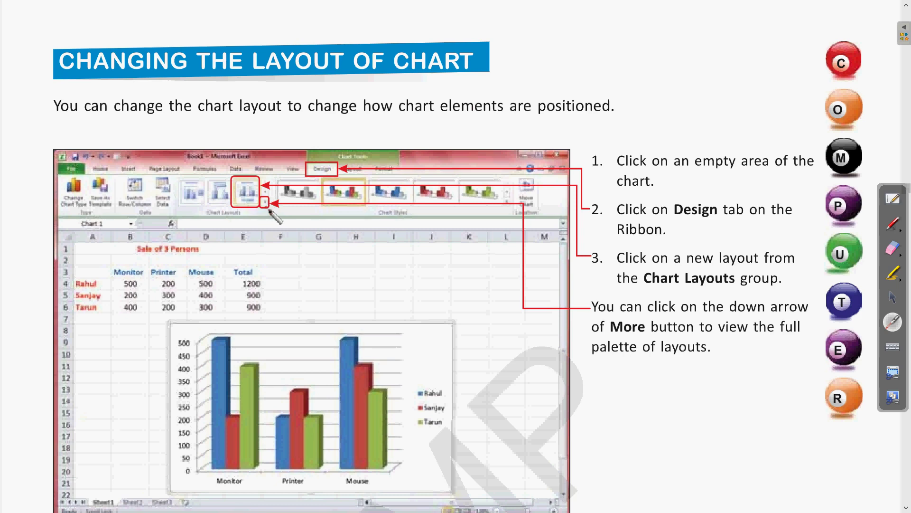
{"action": "left_click", "coordinate": [892, 297]}
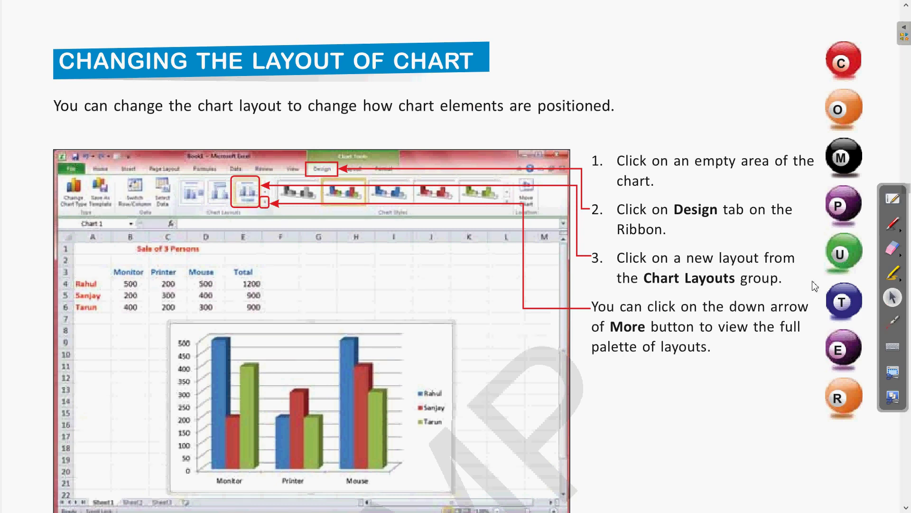
{"action": "scroll", "coordinate": [815, 285], "scroll_direction": "down", "scroll_amount": 1}
{"action": "scroll", "coordinate": [769, 276], "scroll_direction": "down", "scroll_amount": 2}
{"action": "scroll", "coordinate": [769, 277], "scroll_direction": "down", "scroll_amount": 1}
{"action": "scroll", "coordinate": [770, 277], "scroll_direction": "down", "scroll_amount": 1}
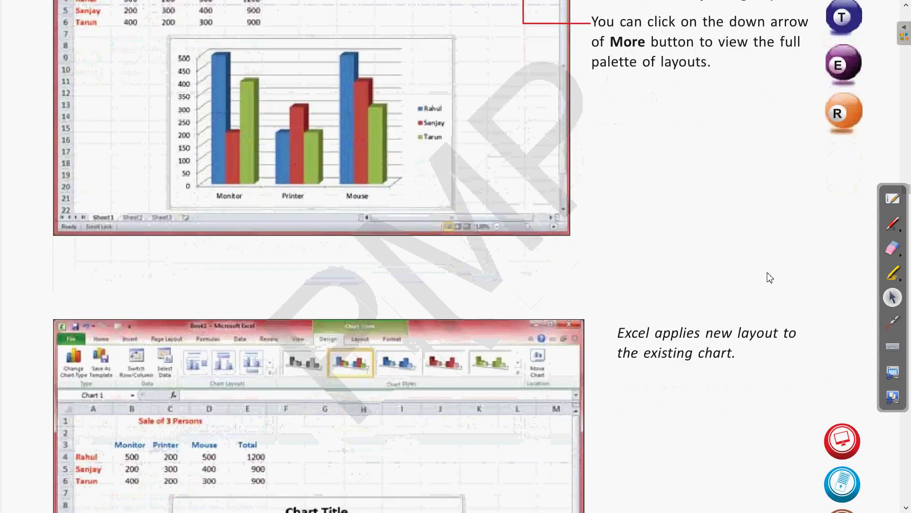
{"action": "scroll", "coordinate": [769, 278], "scroll_direction": "down", "scroll_amount": 1}
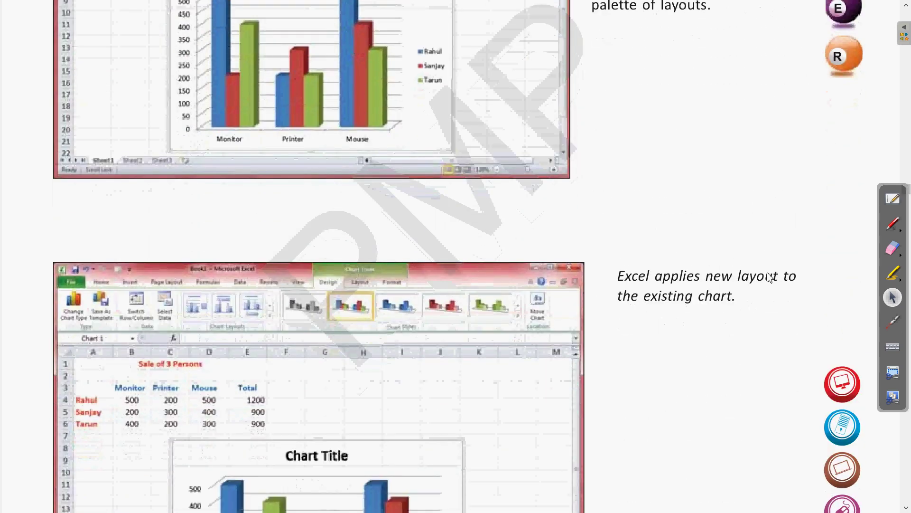
{"action": "scroll", "coordinate": [770, 278], "scroll_direction": "down", "scroll_amount": 1}
{"action": "scroll", "coordinate": [770, 277], "scroll_direction": "down", "scroll_amount": 1}
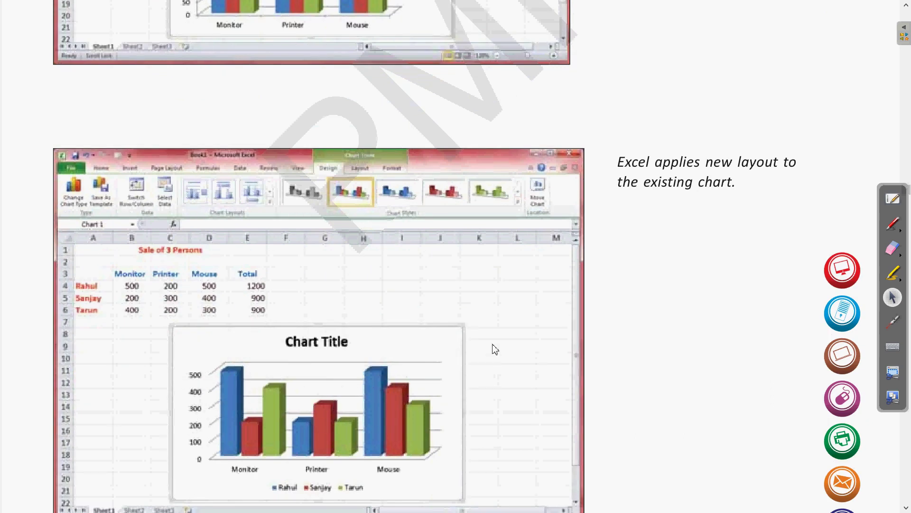
{"action": "scroll", "coordinate": [524, 339], "scroll_direction": "up", "scroll_amount": 3}
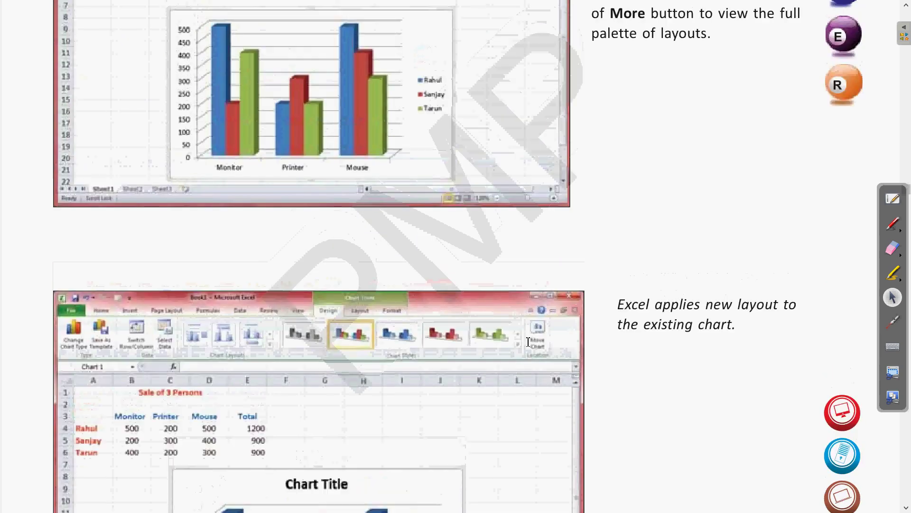
{"action": "scroll", "coordinate": [533, 348], "scroll_direction": "up", "scroll_amount": 3}
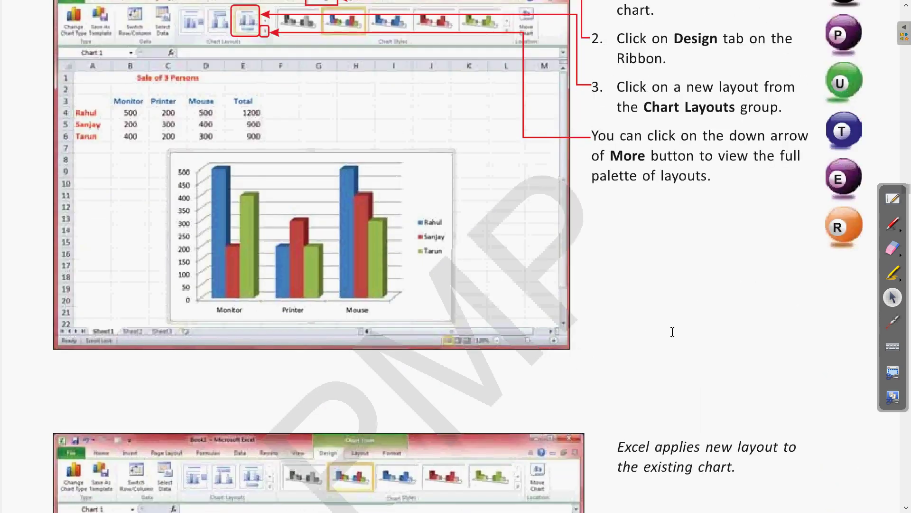
{"action": "scroll", "coordinate": [790, 311], "scroll_direction": "up", "scroll_amount": 1}
{"action": "scroll", "coordinate": [759, 313], "scroll_direction": "up", "scroll_amount": 3}
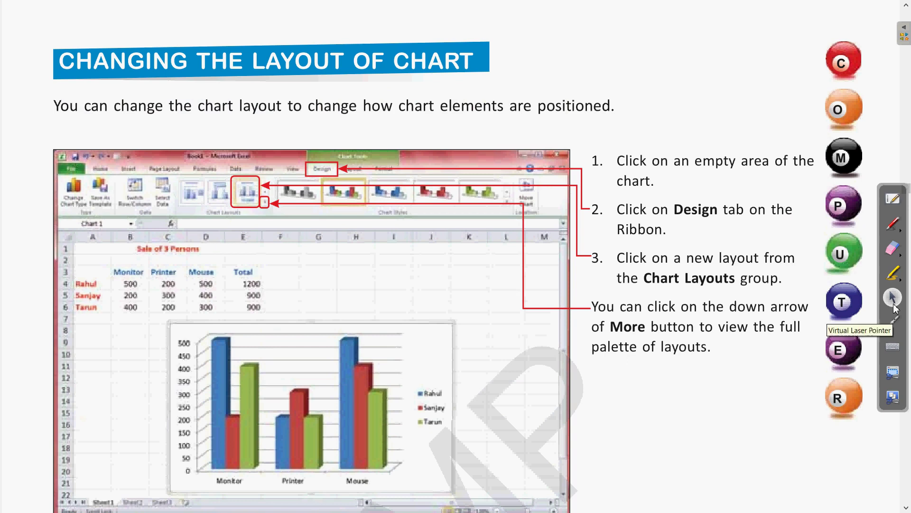
{"action": "key", "text": "alt+Tab"}
{"action": "key", "text": "alt+Tab"}
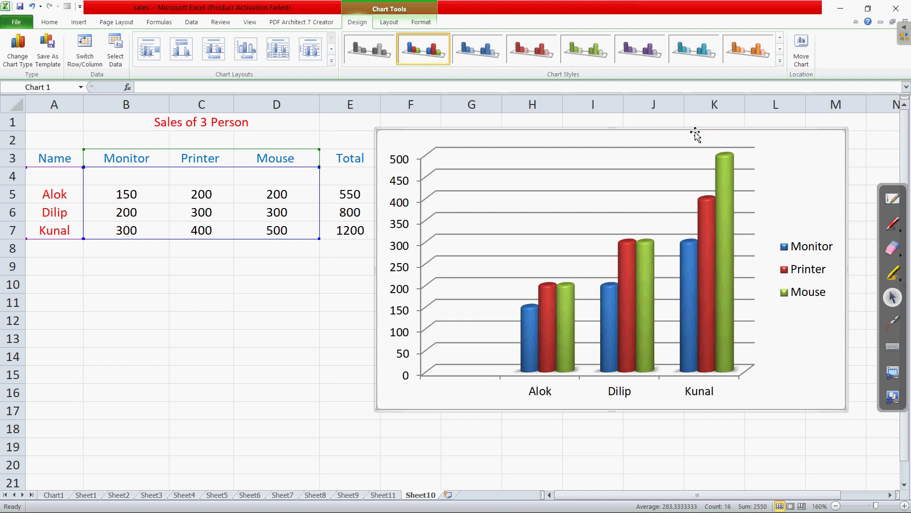
Step: Laser-point at the sales chart, then expand the full Chart Layouts gallery
{"action": "left_click", "coordinate": [894, 328]}
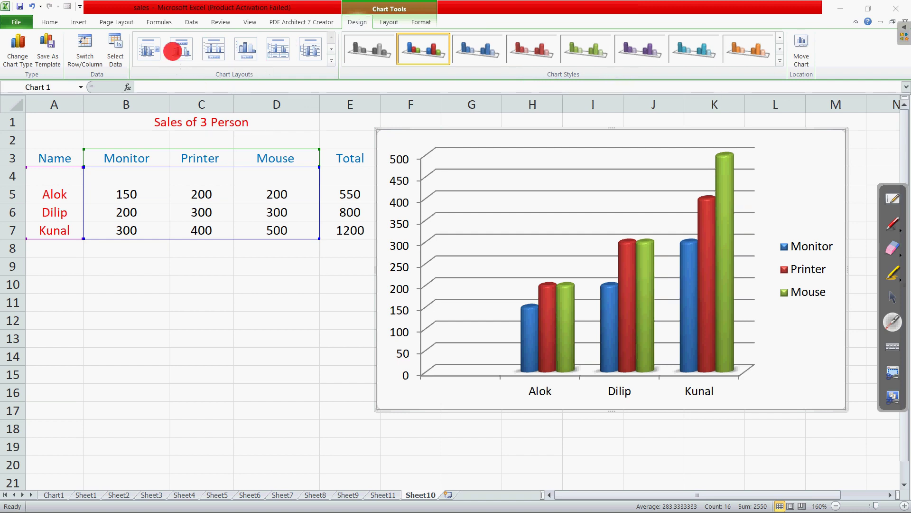
{"action": "left_click", "coordinate": [892, 298]}
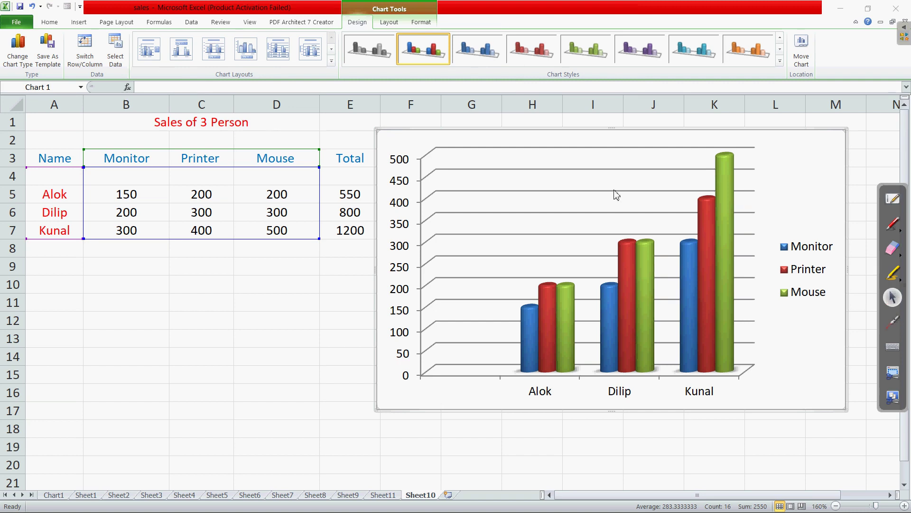
{"action": "left_click", "coordinate": [331, 61]}
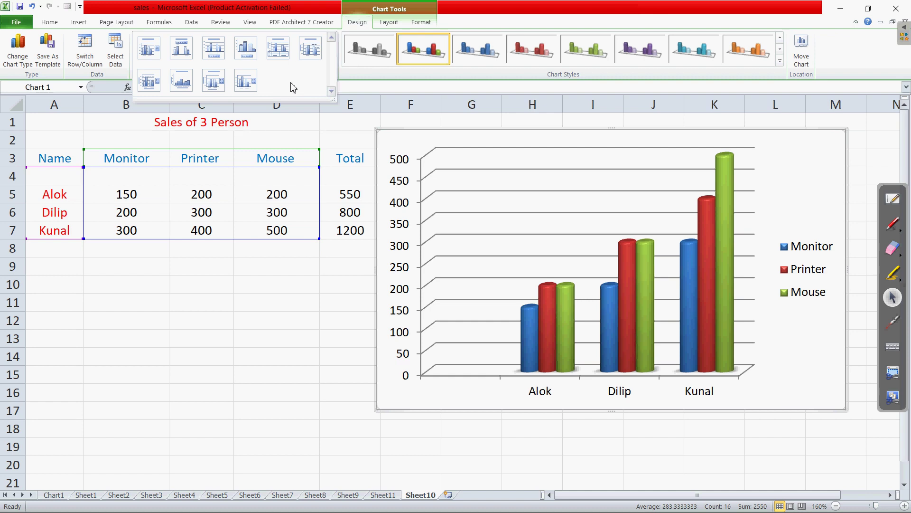
Step: Preview Layout 5 with titles and data table, then Layout 4 with data labels
{"action": "left_click", "coordinate": [279, 48]}
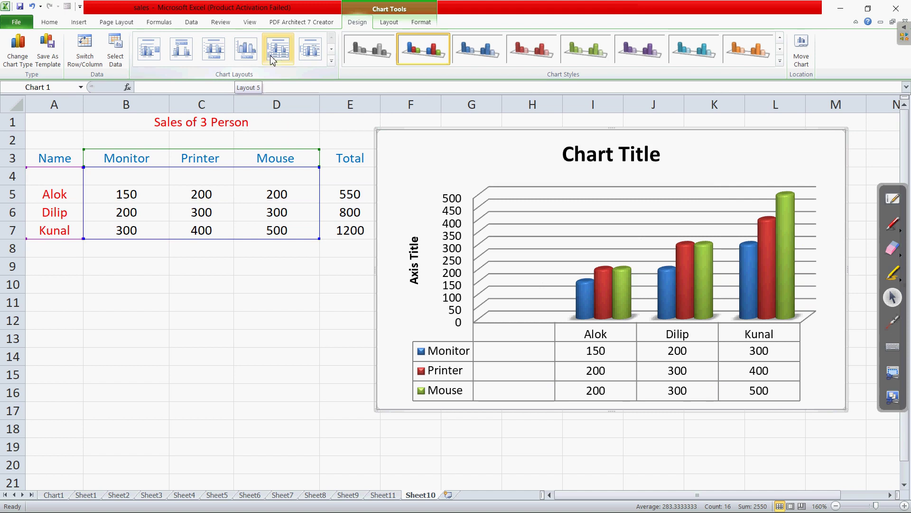
{"action": "left_click", "coordinate": [249, 56]}
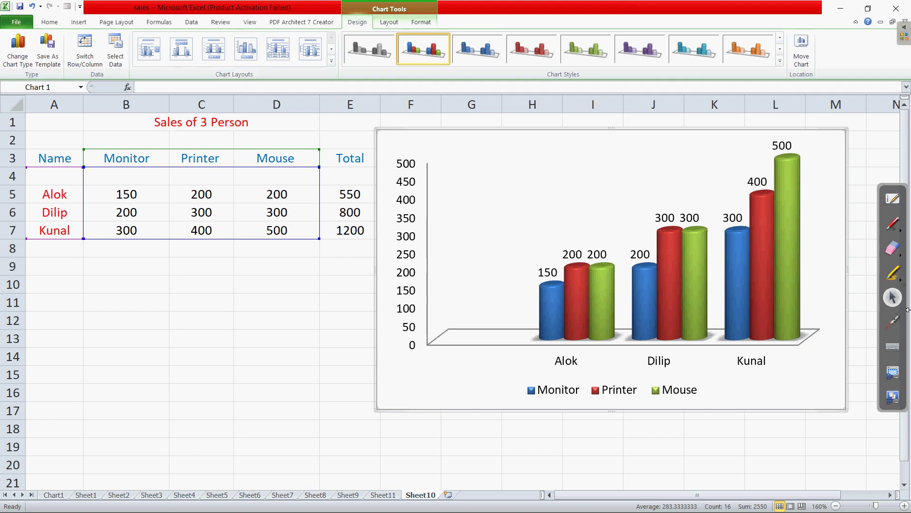
{"action": "left_click", "coordinate": [893, 321]}
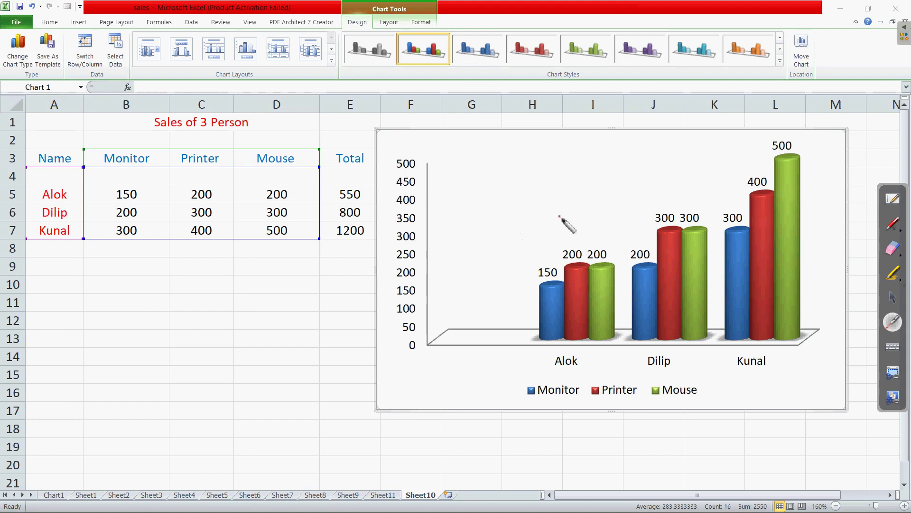
{"action": "left_click", "coordinate": [893, 297]}
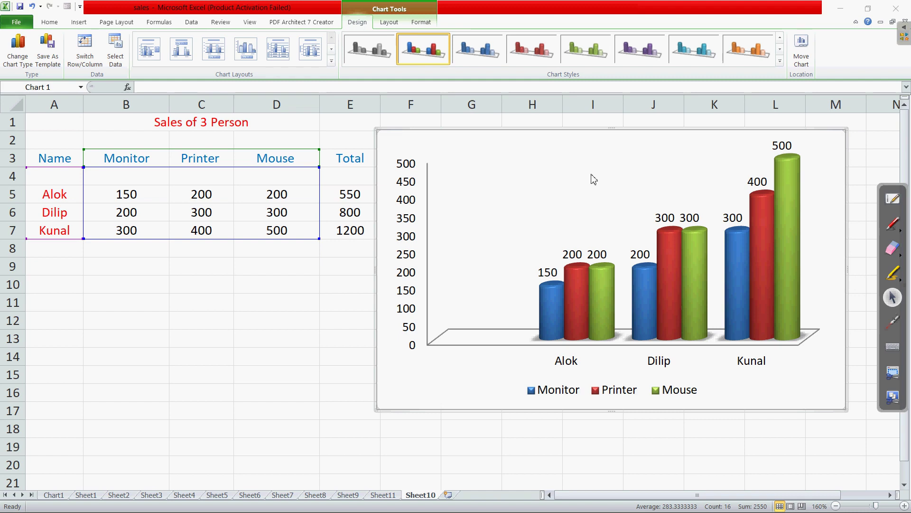
Step: Try other layouts and settle on Layout 3 with data labels and a top legend
{"action": "left_click", "coordinate": [215, 58]}
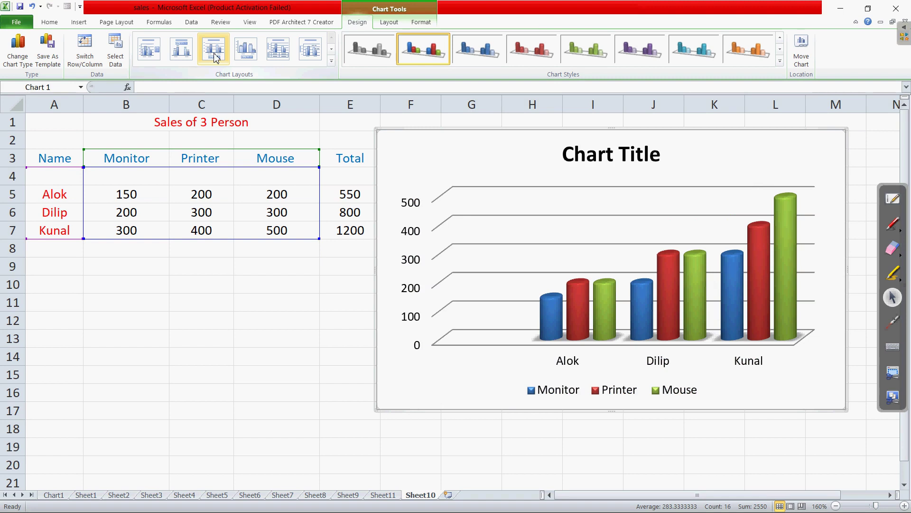
{"action": "left_click", "coordinate": [185, 57]}
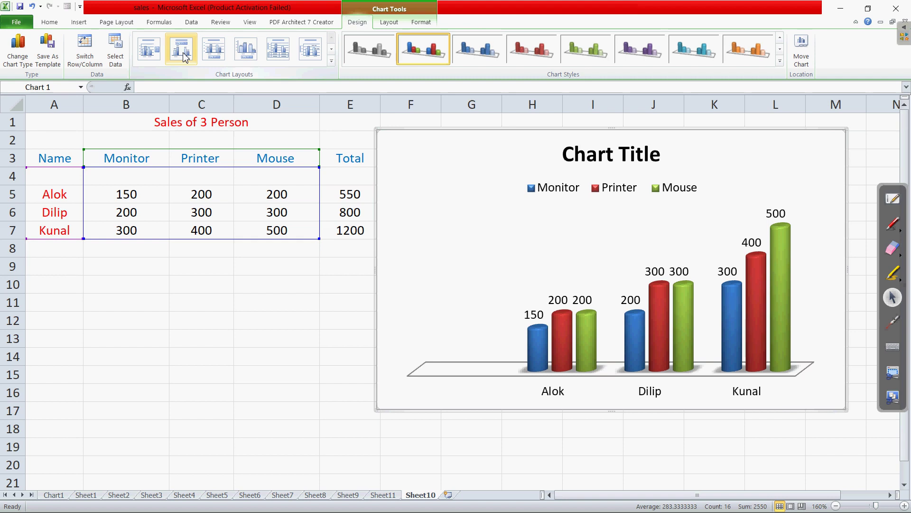
{"action": "left_click", "coordinate": [149, 49]}
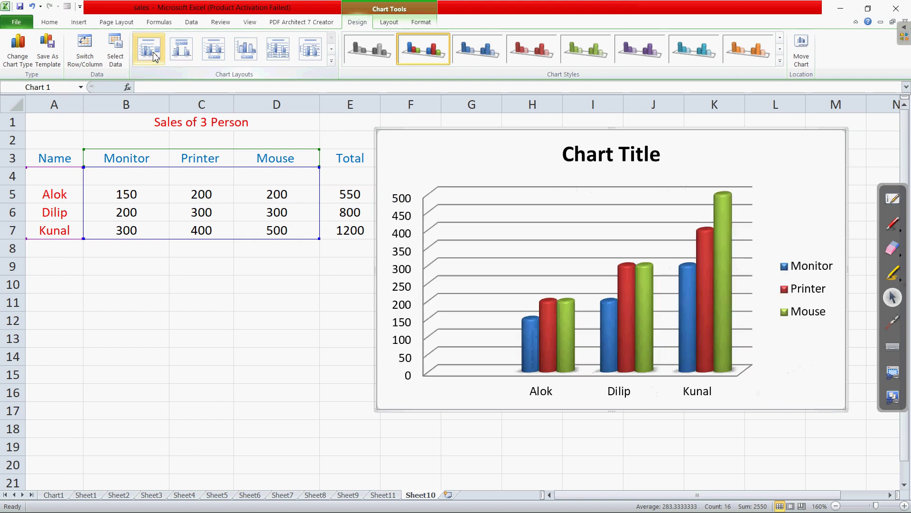
{"action": "left_click", "coordinate": [180, 51]}
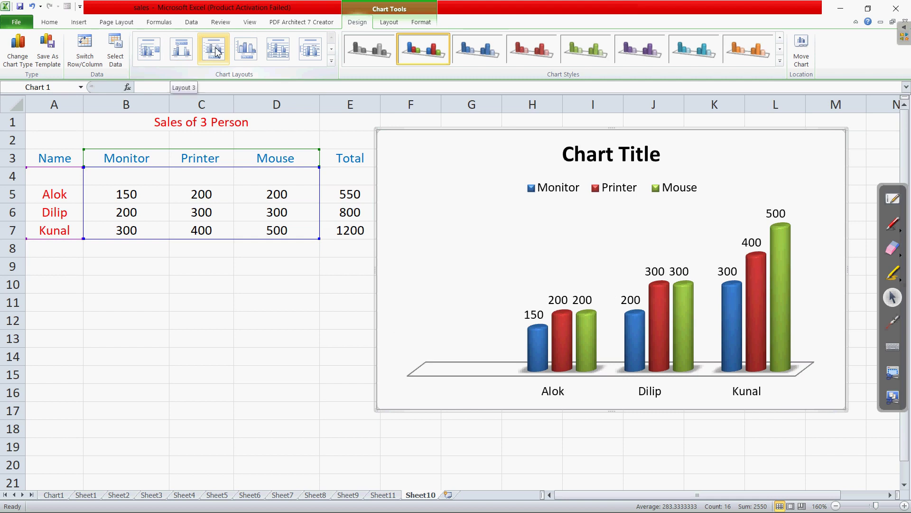
{"action": "left_click", "coordinate": [308, 341]}
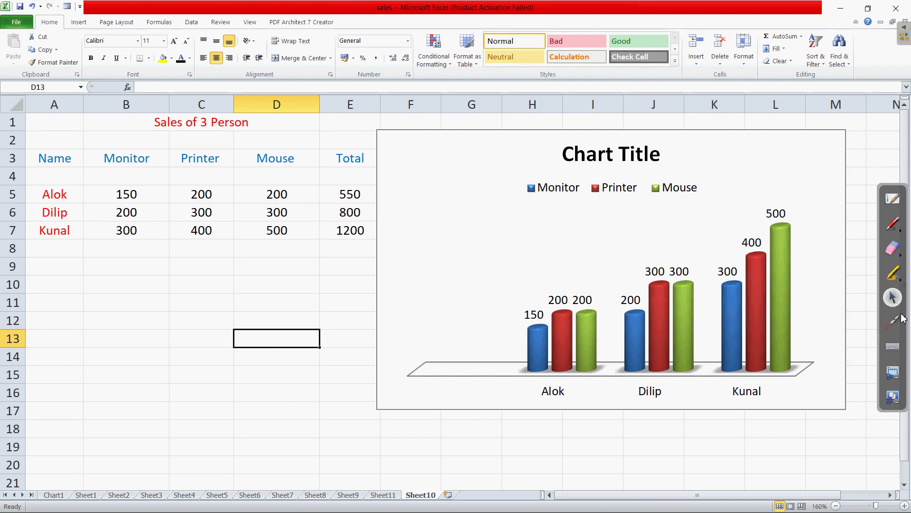
Step: Scroll the e-book down to the 'Adding Title to Chart' section, then return to Excel
{"action": "key", "text": "alt+Tab"}
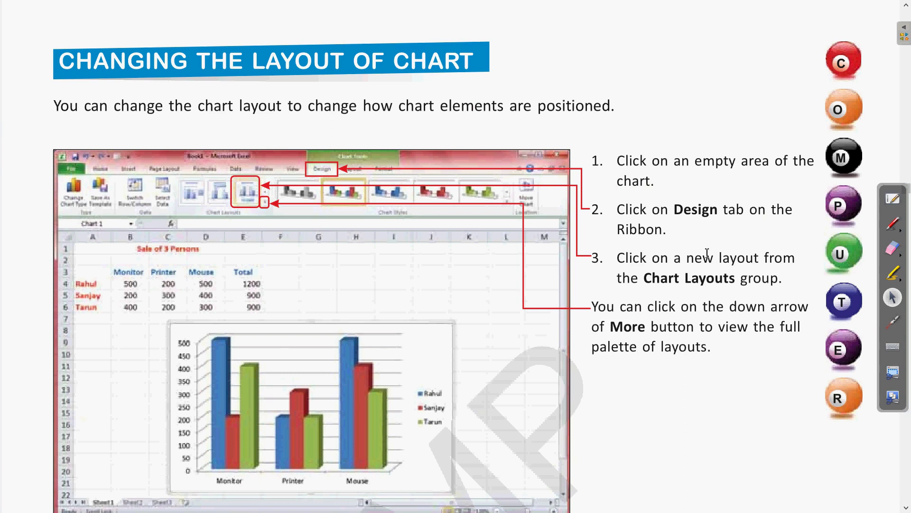
{"action": "scroll", "coordinate": [707, 253], "scroll_direction": "down", "scroll_amount": 3}
{"action": "scroll", "coordinate": [724, 260], "scroll_direction": "up", "scroll_amount": 3}
{"action": "scroll", "coordinate": [741, 252], "scroll_direction": "down", "scroll_amount": 4}
{"action": "scroll", "coordinate": [711, 206], "scroll_direction": "down", "scroll_amount": 4}
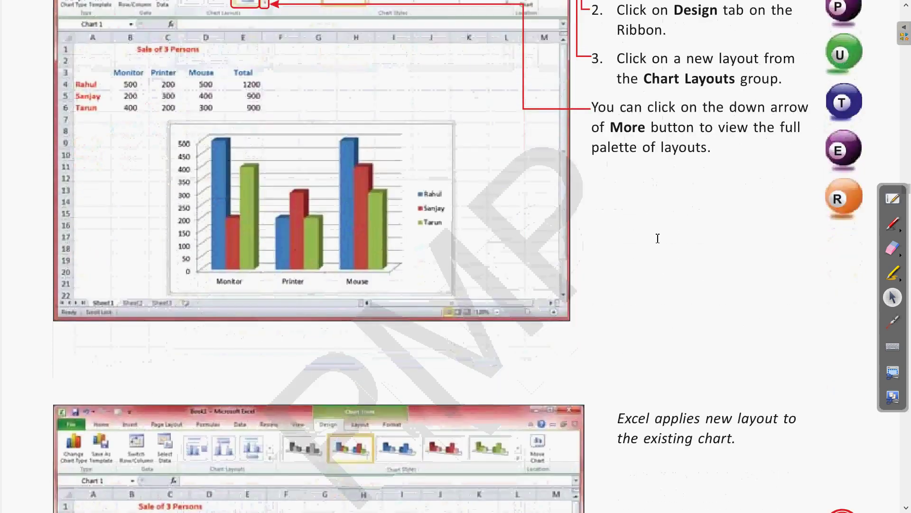
{"action": "scroll", "coordinate": [655, 240], "scroll_direction": "down", "scroll_amount": 3}
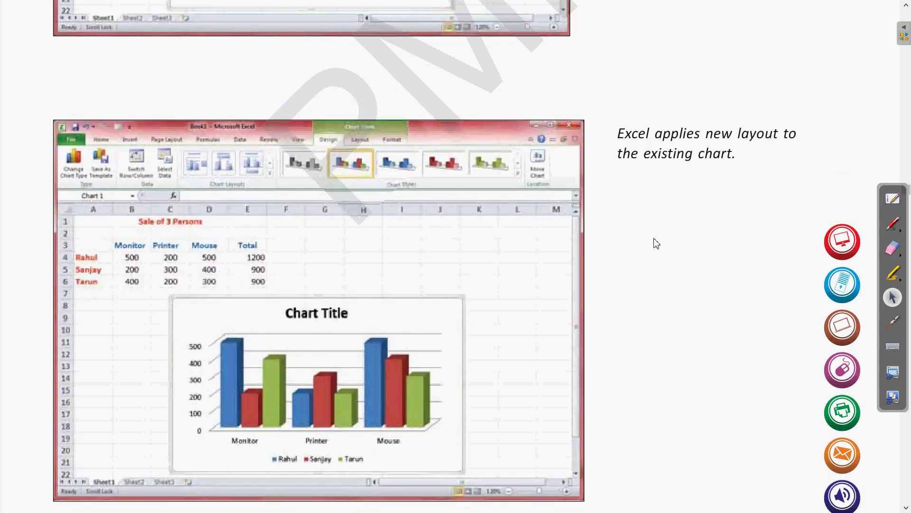
{"action": "scroll", "coordinate": [657, 243], "scroll_direction": "down", "scroll_amount": 2}
{"action": "scroll", "coordinate": [657, 244], "scroll_direction": "down", "scroll_amount": 1}
{"action": "scroll", "coordinate": [656, 244], "scroll_direction": "down", "scroll_amount": 3}
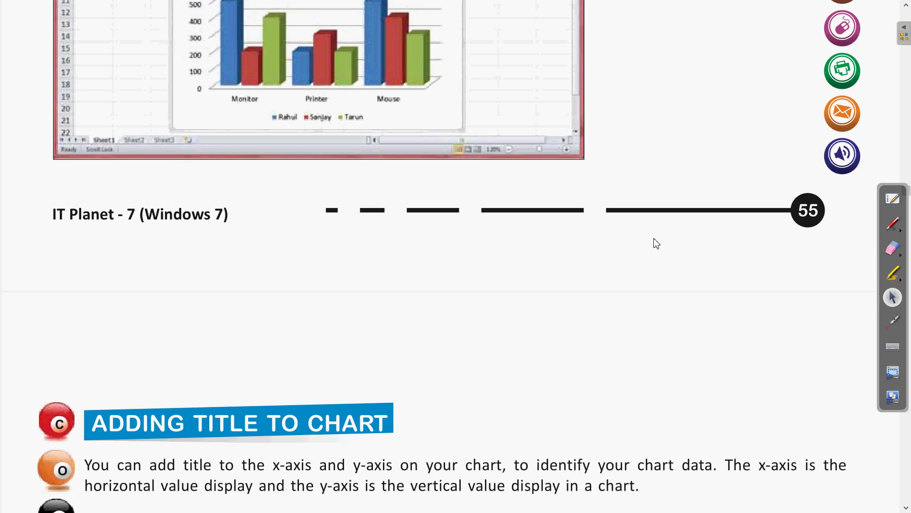
{"action": "scroll", "coordinate": [657, 244], "scroll_direction": "down", "scroll_amount": 1}
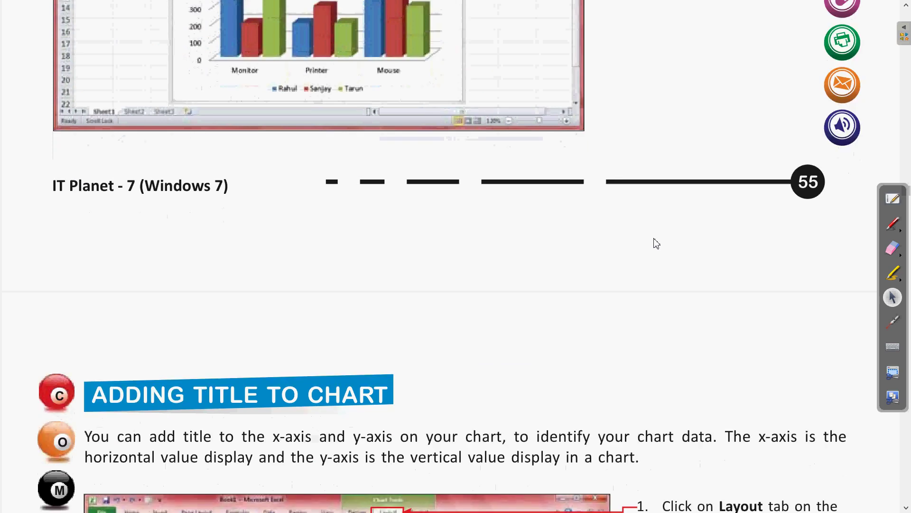
{"action": "scroll", "coordinate": [656, 243], "scroll_direction": "down", "scroll_amount": 3}
{"action": "scroll", "coordinate": [657, 243], "scroll_direction": "down", "scroll_amount": 1}
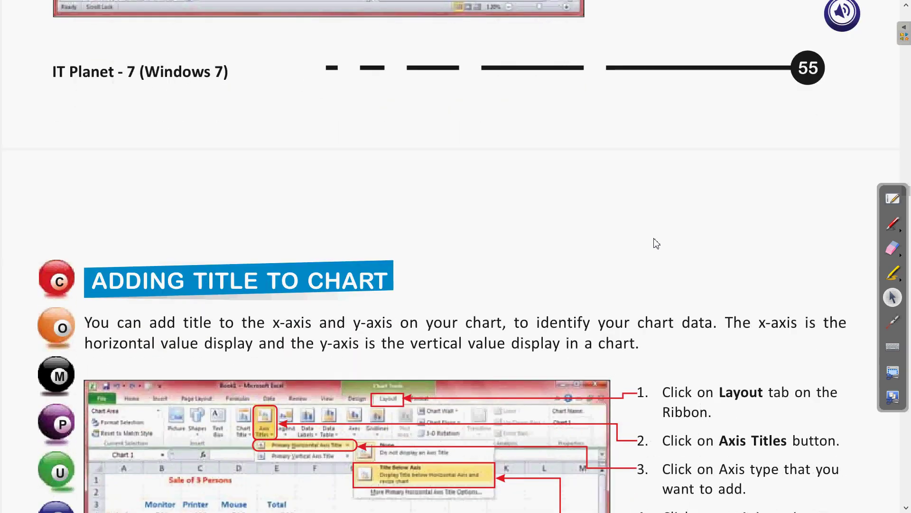
{"action": "scroll", "coordinate": [656, 243], "scroll_direction": "down", "scroll_amount": 2}
{"action": "scroll", "coordinate": [657, 244], "scroll_direction": "down", "scroll_amount": 1}
{"action": "scroll", "coordinate": [656, 243], "scroll_direction": "down", "scroll_amount": 2}
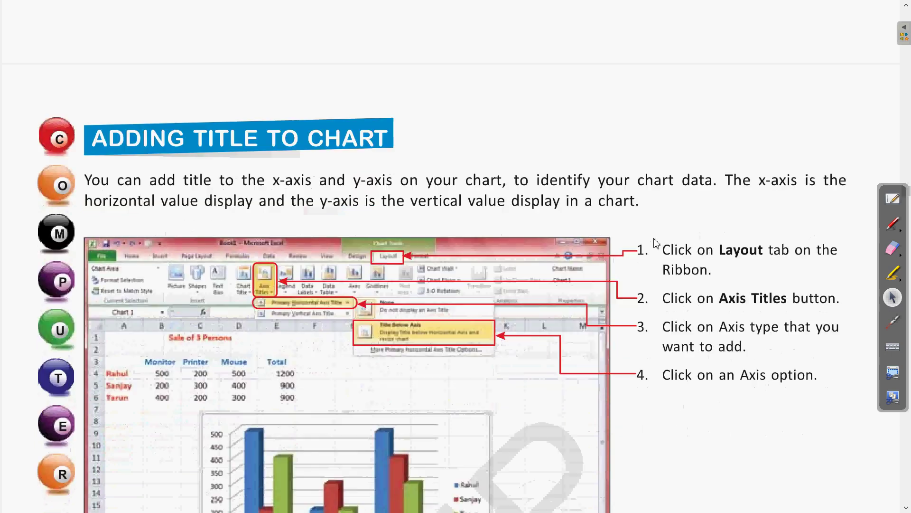
{"action": "scroll", "coordinate": [657, 244], "scroll_direction": "down", "scroll_amount": 1}
{"action": "scroll", "coordinate": [657, 243], "scroll_direction": "down", "scroll_amount": 1}
{"action": "scroll", "coordinate": [656, 241], "scroll_direction": "down", "scroll_amount": 1}
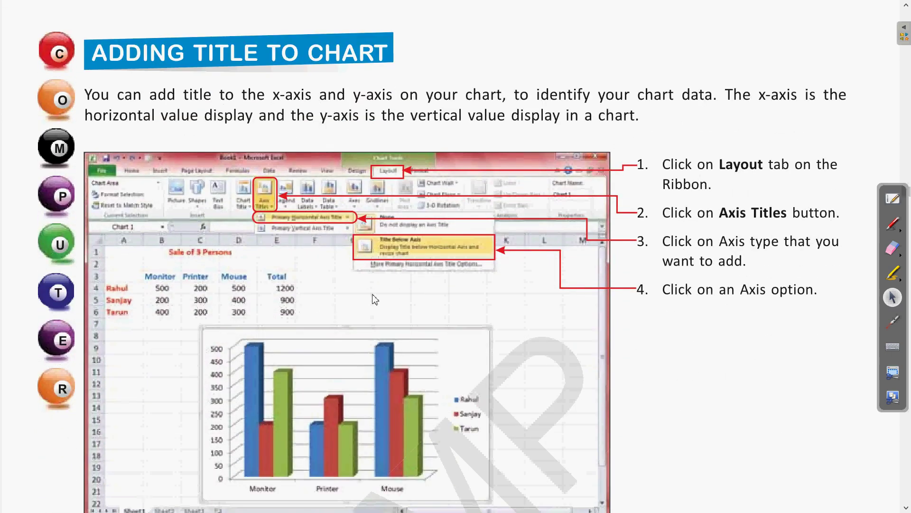
{"action": "key", "text": "alt+Tab"}
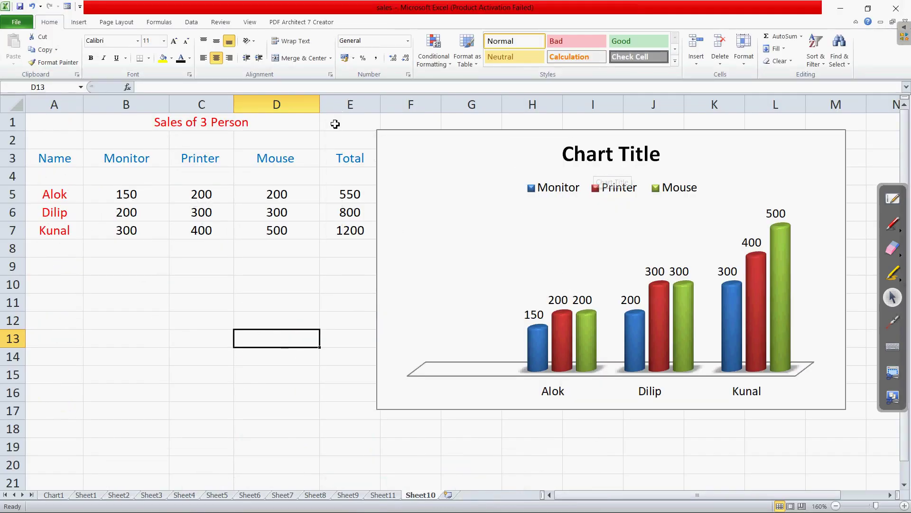
Step: Cycle through chart layouts, finishing on a Chart Title with gridlined value axis and bottom legend
{"action": "left_click", "coordinate": [619, 156]}
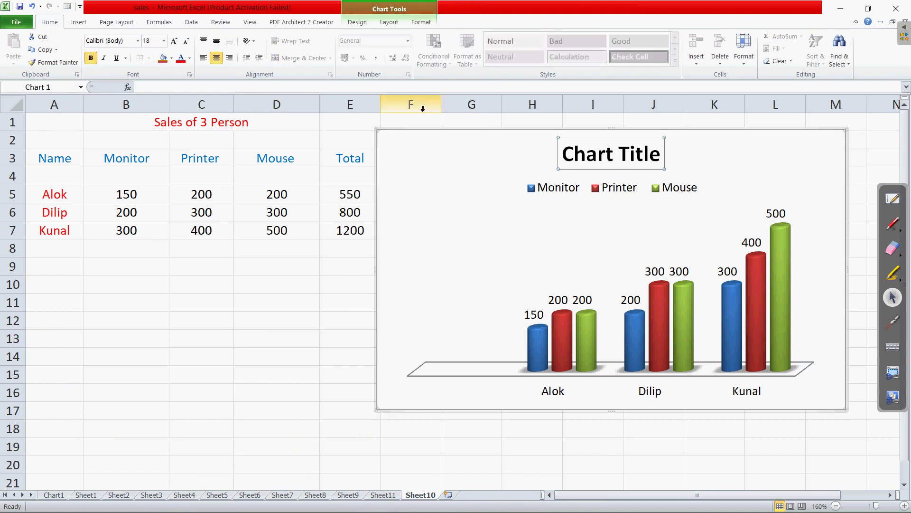
{"action": "left_click", "coordinate": [357, 22]}
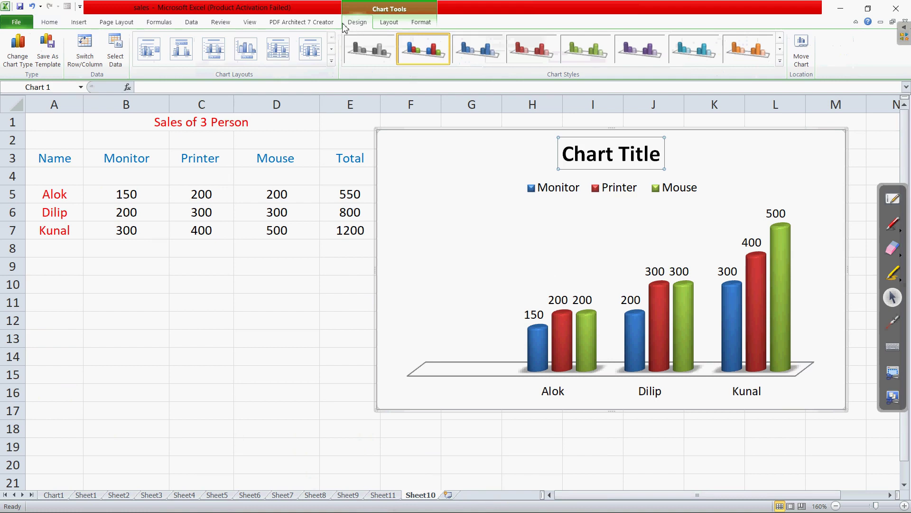
{"action": "left_click", "coordinate": [246, 49]}
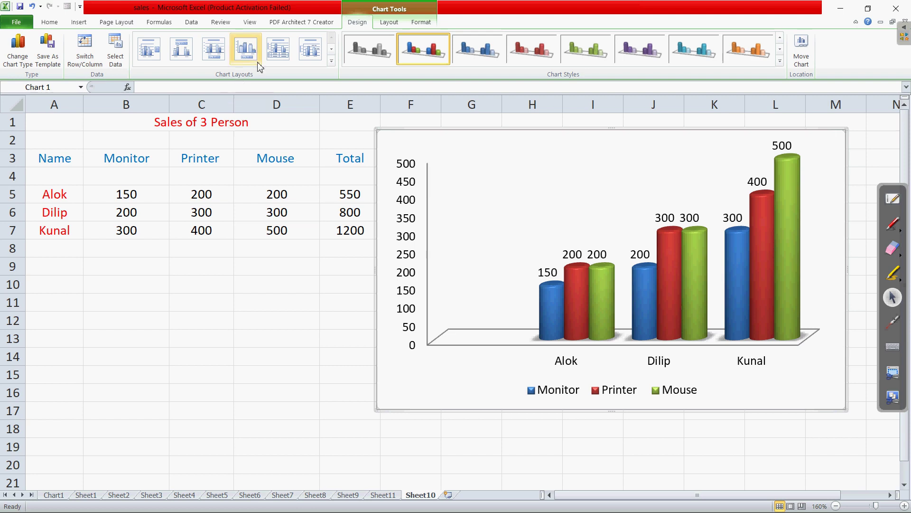
{"action": "left_click", "coordinate": [149, 50]}
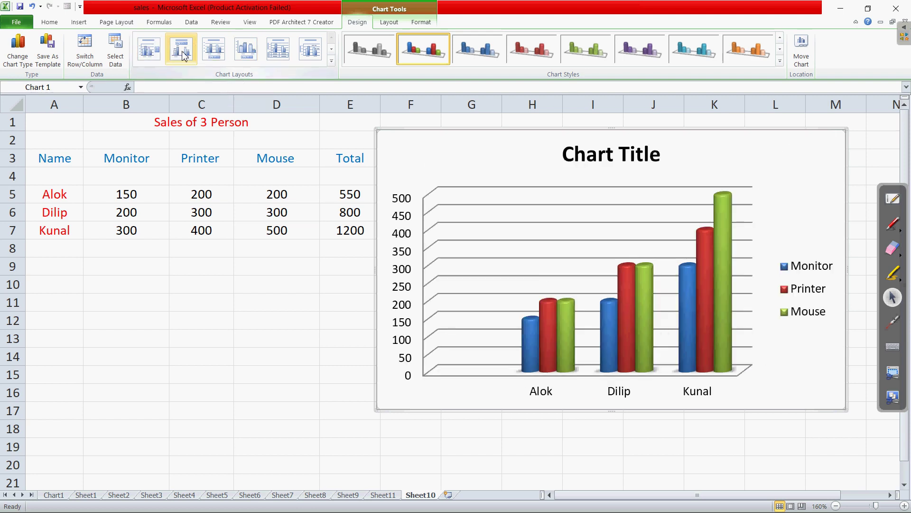
{"action": "left_click", "coordinate": [203, 53]}
{"action": "left_click", "coordinate": [211, 54]}
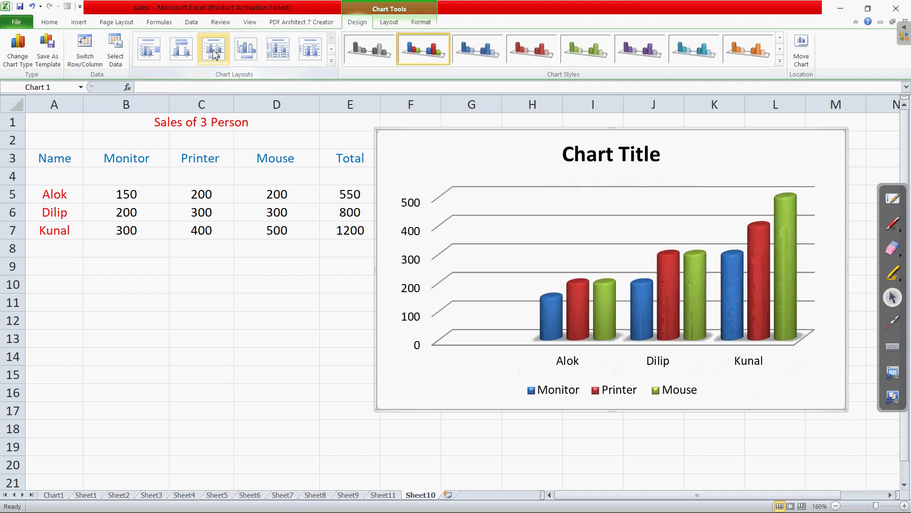
Step: On the 'Adding Title to Chart' page, laser-point at the steps, then select the red pen
{"action": "key", "text": "alt+Tab"}
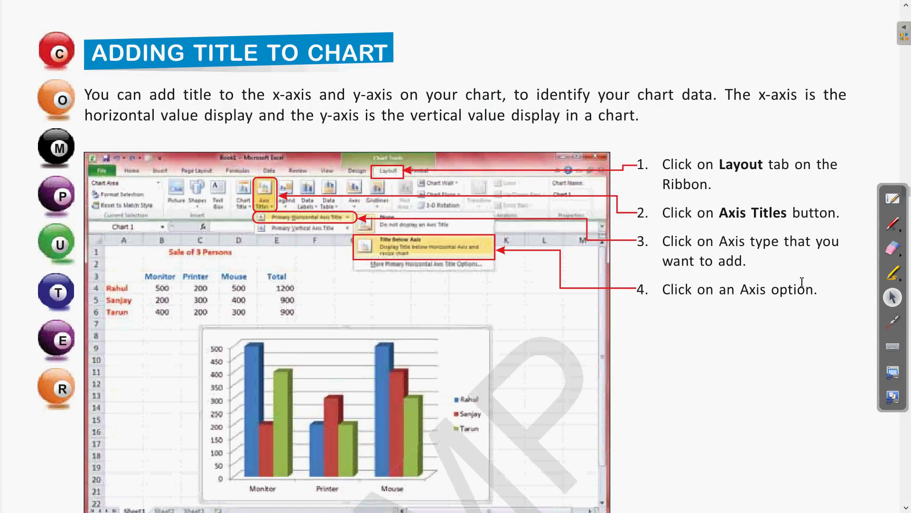
{"action": "left_click", "coordinate": [895, 324]}
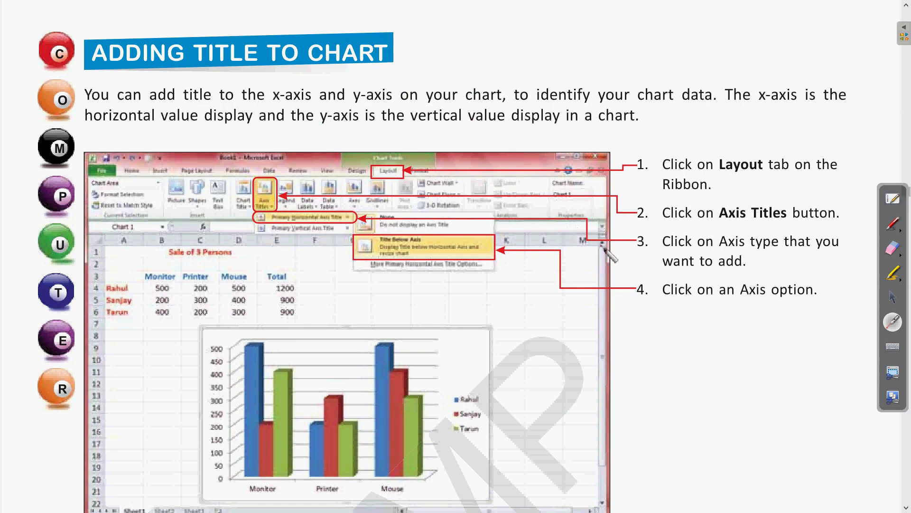
{"action": "left_click", "coordinate": [892, 297]}
{"action": "scroll", "coordinate": [641, 284], "scroll_direction": "down", "scroll_amount": 1}
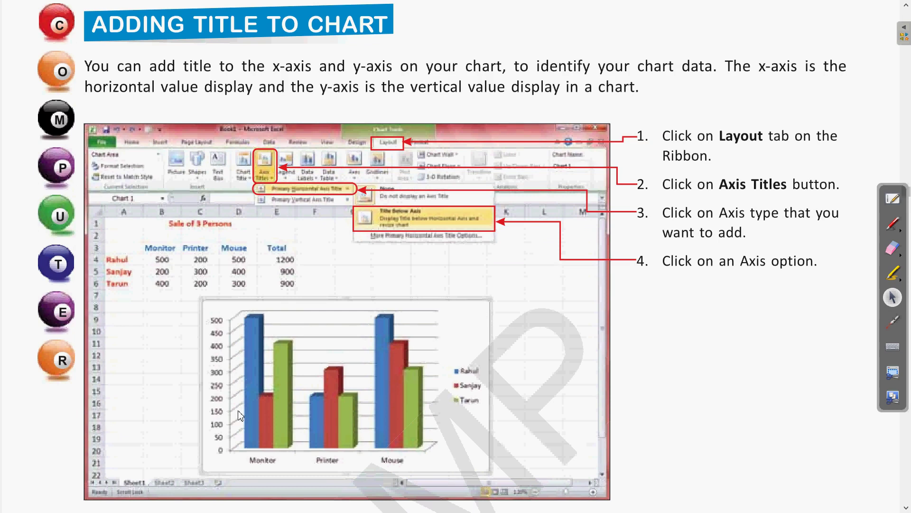
{"action": "left_click", "coordinate": [893, 323]}
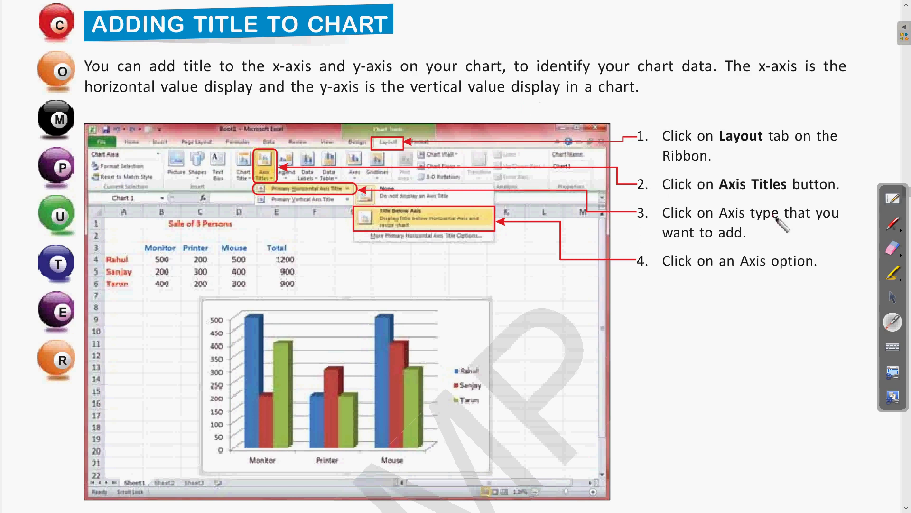
{"action": "left_click", "coordinate": [893, 223]}
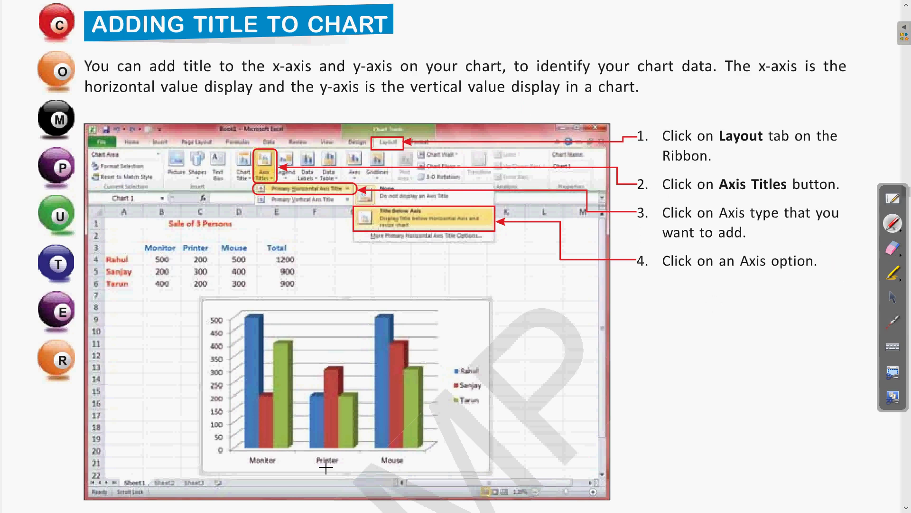
{"action": "mouse_move", "coordinate": [299, 467]}
{"action": "left_mouse_down"}
{"action": "mouse_move", "coordinate": [444, 462]}
{"action": "mouse_move", "coordinate": [416, 474]}
{"action": "left_mouse_up"}
{"action": "mouse_move", "coordinate": [176, 409]}
{"action": "left_mouse_down"}
{"action": "mouse_move", "coordinate": [177, 356]}
{"action": "mouse_move", "coordinate": [199, 381]}
{"action": "left_mouse_up"}
{"action": "mouse_move", "coordinate": [137, 325]}
{"action": "left_mouse_down"}
{"action": "mouse_move", "coordinate": [156, 340]}
{"action": "mouse_move", "coordinate": [155, 360]}
{"action": "left_mouse_up"}
{"action": "mouse_move", "coordinate": [457, 451]}
{"action": "left_mouse_down"}
{"action": "mouse_move", "coordinate": [484, 463]}
{"action": "mouse_move", "coordinate": [521, 456]}
{"action": "left_mouse_up"}
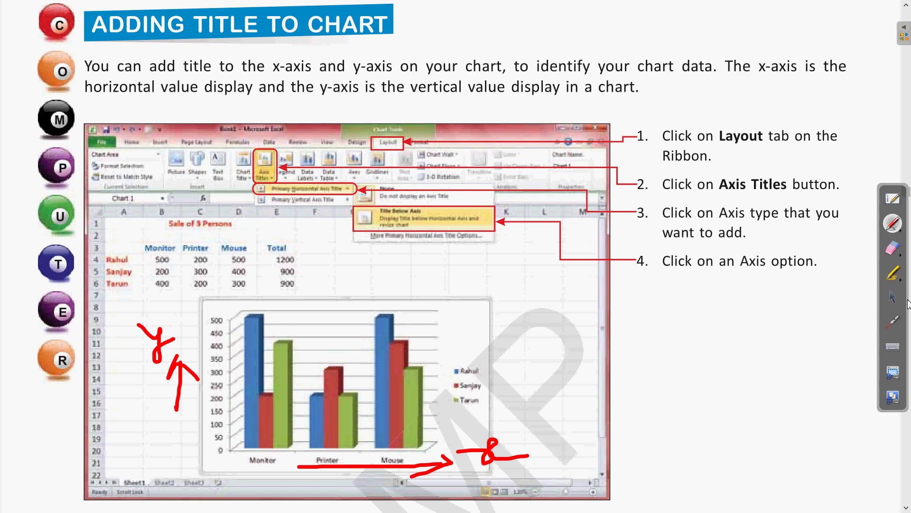
{"action": "left_click", "coordinate": [902, 264]}
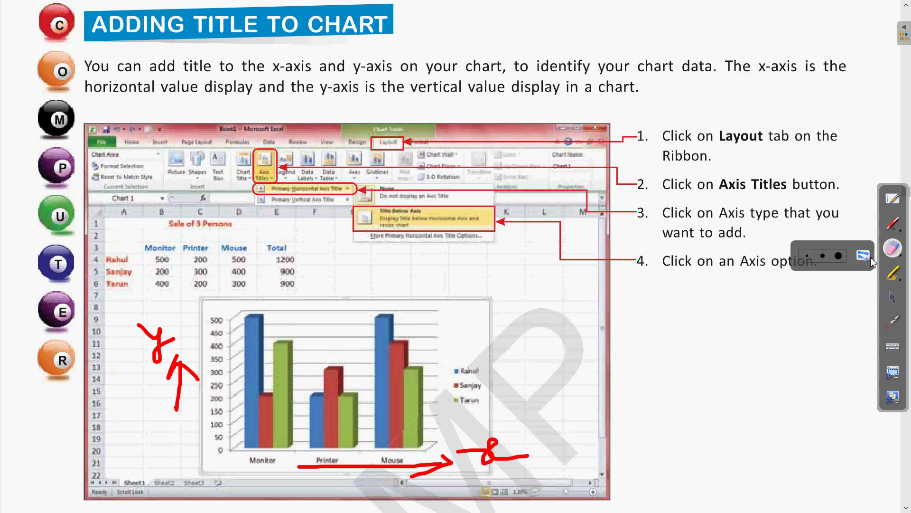
{"action": "left_click", "coordinate": [861, 256]}
{"action": "left_click", "coordinate": [893, 297]}
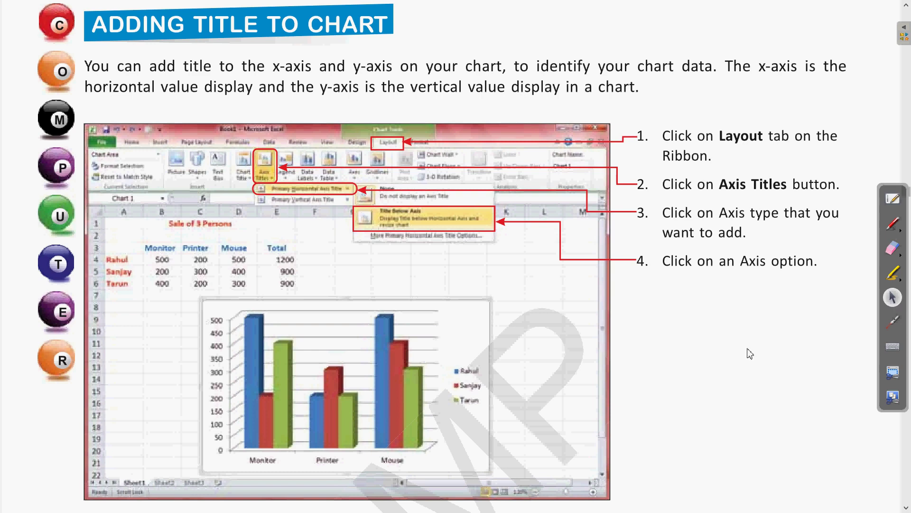
Step: Scroll back up past the layout and style pages to the 'Changing the Type of Chart' heading
{"action": "scroll", "coordinate": [667, 377], "scroll_direction": "up", "scroll_amount": 2}
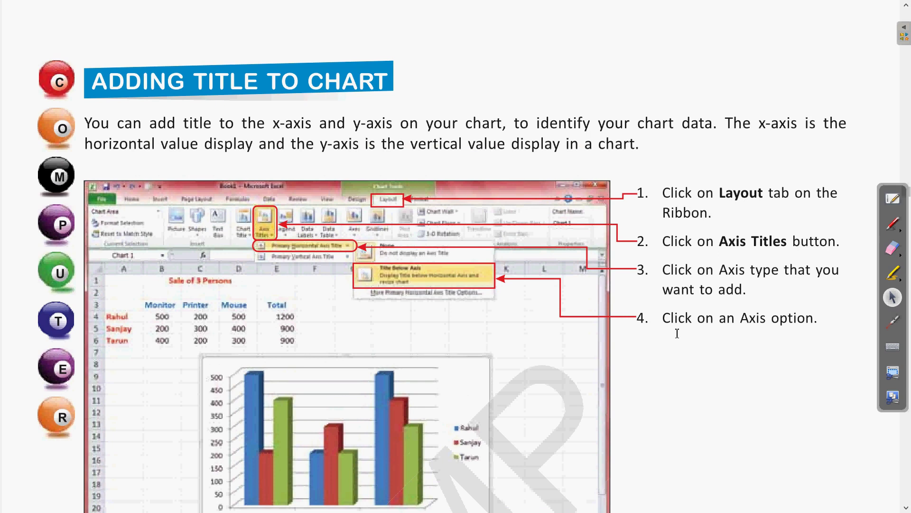
{"action": "scroll", "coordinate": [661, 341], "scroll_direction": "up", "scroll_amount": 1}
{"action": "scroll", "coordinate": [658, 342], "scroll_direction": "up", "scroll_amount": 1}
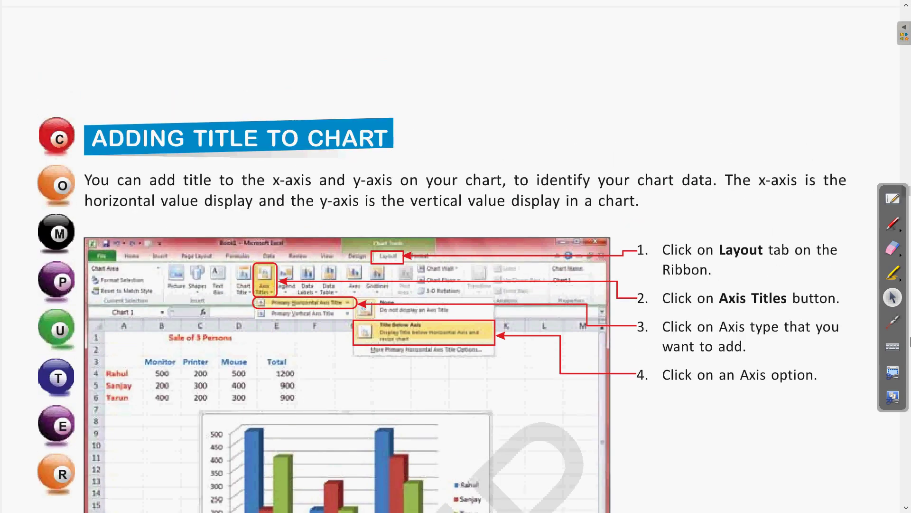
{"action": "scroll", "coordinate": [553, 332], "scroll_direction": "up", "scroll_amount": 3}
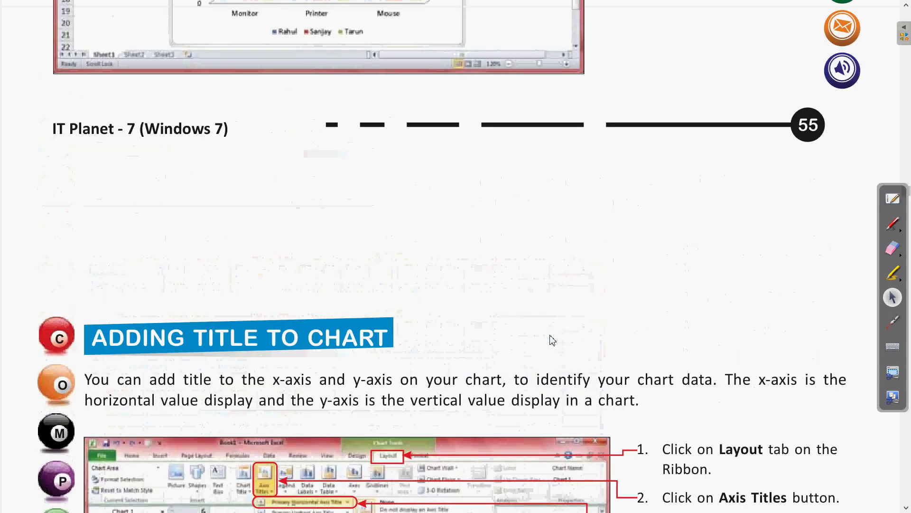
{"action": "scroll", "coordinate": [551, 338], "scroll_direction": "up", "scroll_amount": 2}
{"action": "scroll", "coordinate": [553, 340], "scroll_direction": "up", "scroll_amount": 1}
{"action": "scroll", "coordinate": [553, 341], "scroll_direction": "up", "scroll_amount": 1}
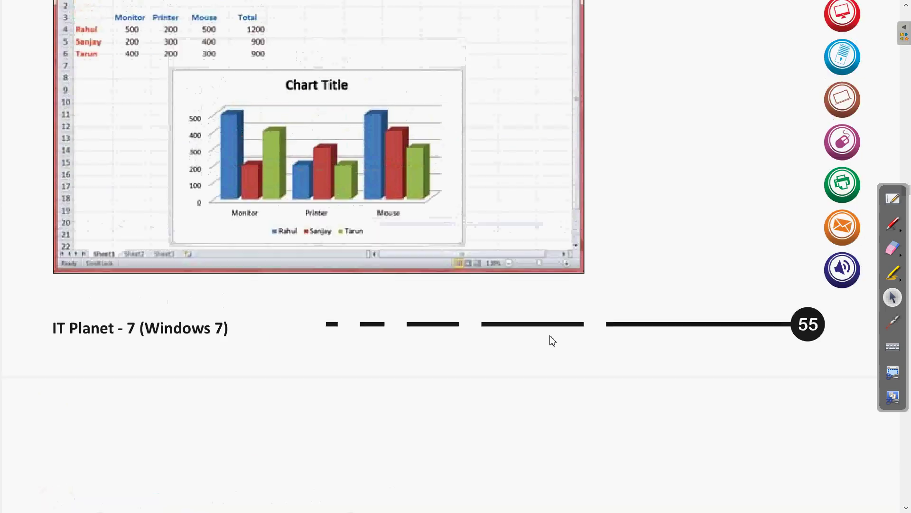
{"action": "scroll", "coordinate": [553, 341], "scroll_direction": "up", "scroll_amount": 1}
{"action": "scroll", "coordinate": [553, 341], "scroll_direction": "up", "scroll_amount": 1}
{"action": "scroll", "coordinate": [553, 340], "scroll_direction": "up", "scroll_amount": 2}
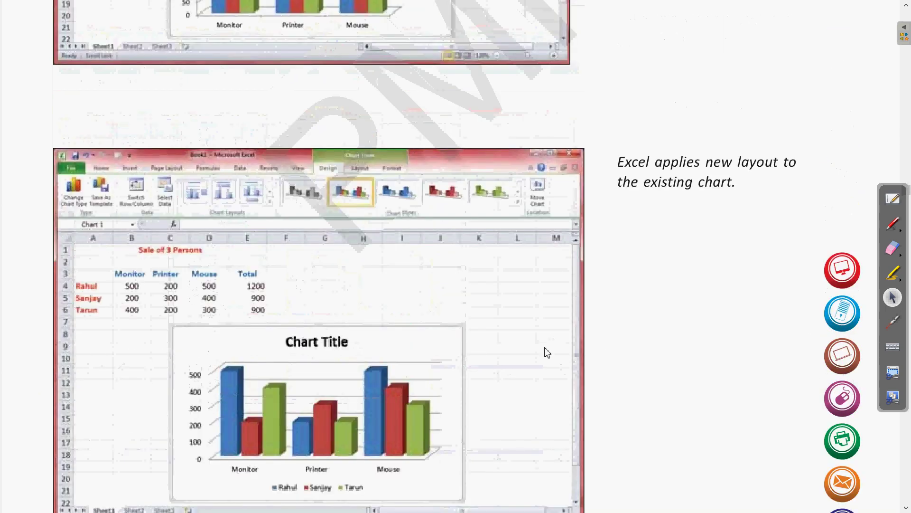
{"action": "scroll", "coordinate": [547, 352], "scroll_direction": "up", "scroll_amount": 3}
{"action": "scroll", "coordinate": [519, 378], "scroll_direction": "up", "scroll_amount": 2}
{"action": "scroll", "coordinate": [519, 375], "scroll_direction": "up", "scroll_amount": 1}
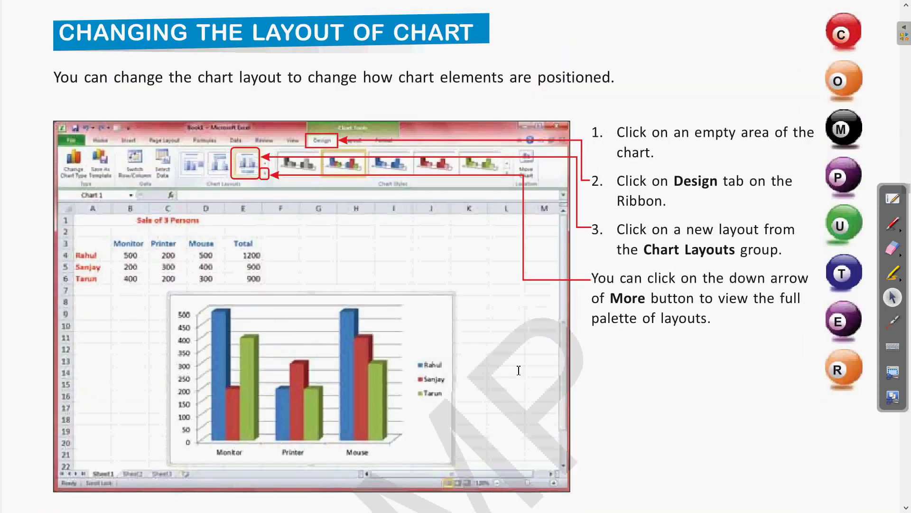
{"action": "scroll", "coordinate": [519, 370], "scroll_direction": "up", "scroll_amount": 1}
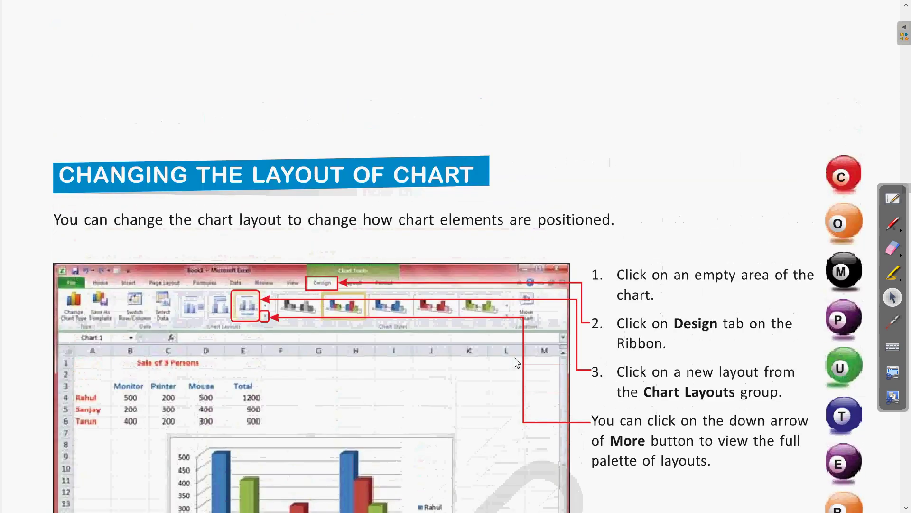
{"action": "scroll", "coordinate": [518, 363], "scroll_direction": "up", "scroll_amount": 3}
{"action": "scroll", "coordinate": [518, 364], "scroll_direction": "up", "scroll_amount": 2}
{"action": "scroll", "coordinate": [517, 367], "scroll_direction": "up", "scroll_amount": 1}
{"action": "scroll", "coordinate": [518, 367], "scroll_direction": "up", "scroll_amount": 1}
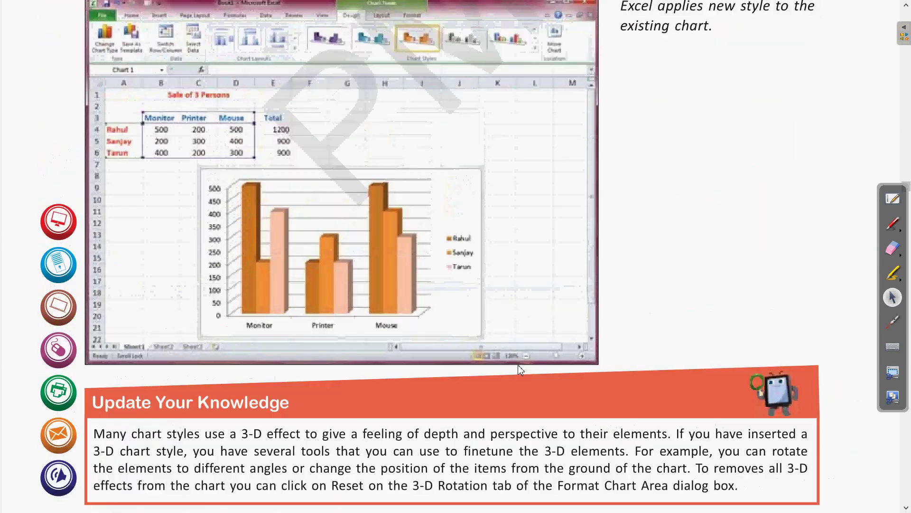
{"action": "scroll", "coordinate": [520, 370], "scroll_direction": "up", "scroll_amount": 1}
{"action": "scroll", "coordinate": [521, 371], "scroll_direction": "up", "scroll_amount": 1}
{"action": "scroll", "coordinate": [521, 370], "scroll_direction": "up", "scroll_amount": 1}
{"action": "scroll", "coordinate": [521, 375], "scroll_direction": "up", "scroll_amount": 1}
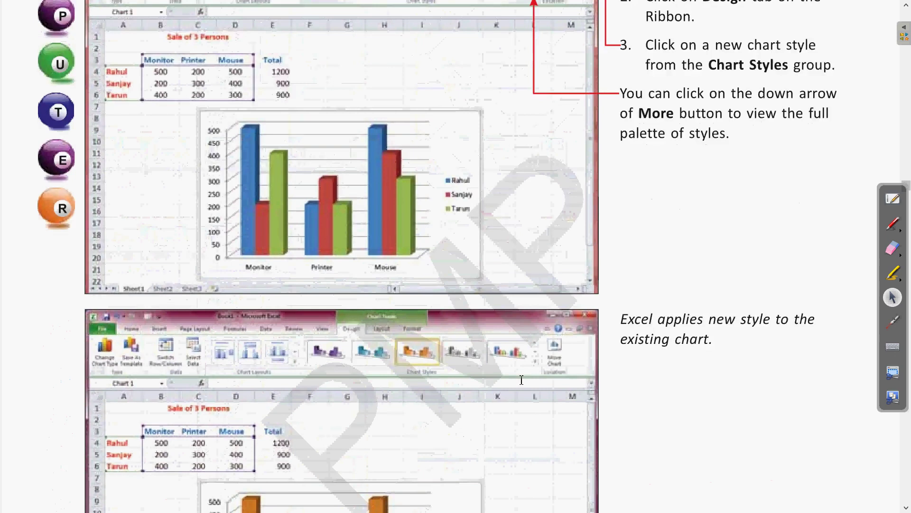
{"action": "scroll", "coordinate": [521, 379], "scroll_direction": "up", "scroll_amount": 2}
{"action": "scroll", "coordinate": [521, 380], "scroll_direction": "up", "scroll_amount": 2}
{"action": "scroll", "coordinate": [520, 382], "scroll_direction": "up", "scroll_amount": 2}
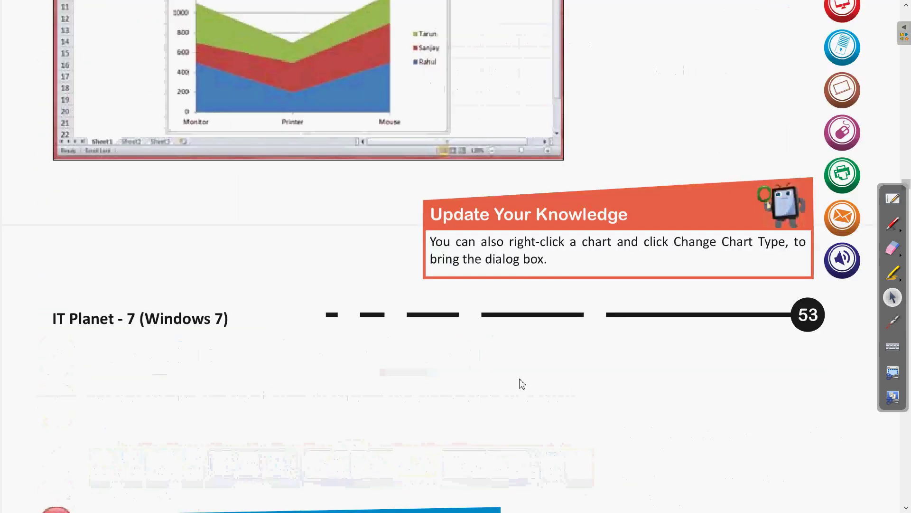
{"action": "scroll", "coordinate": [520, 382], "scroll_direction": "up", "scroll_amount": 1}
{"action": "scroll", "coordinate": [522, 380], "scroll_direction": "up", "scroll_amount": 1}
{"action": "scroll", "coordinate": [522, 380], "scroll_direction": "up", "scroll_amount": 1}
{"action": "scroll", "coordinate": [521, 382], "scroll_direction": "up", "scroll_amount": 1}
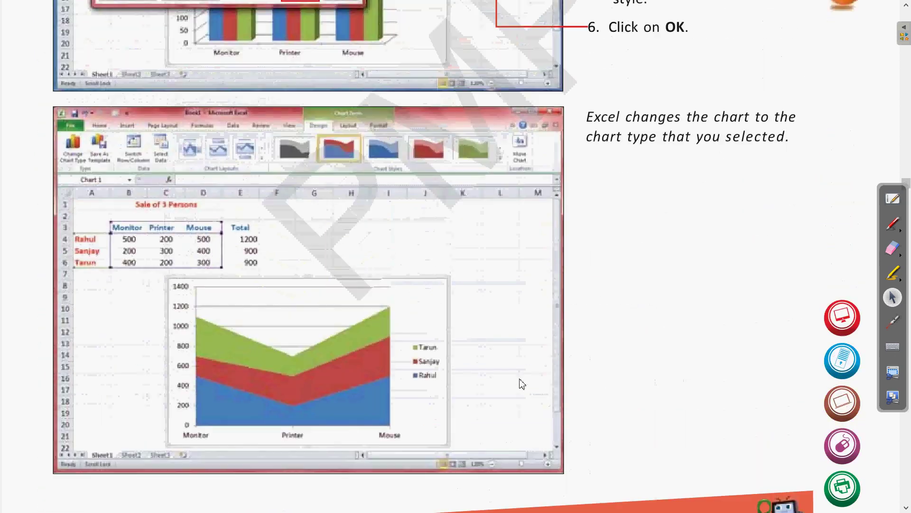
{"action": "scroll", "coordinate": [522, 384], "scroll_direction": "up", "scroll_amount": 1}
{"action": "scroll", "coordinate": [522, 383], "scroll_direction": "up", "scroll_amount": 1}
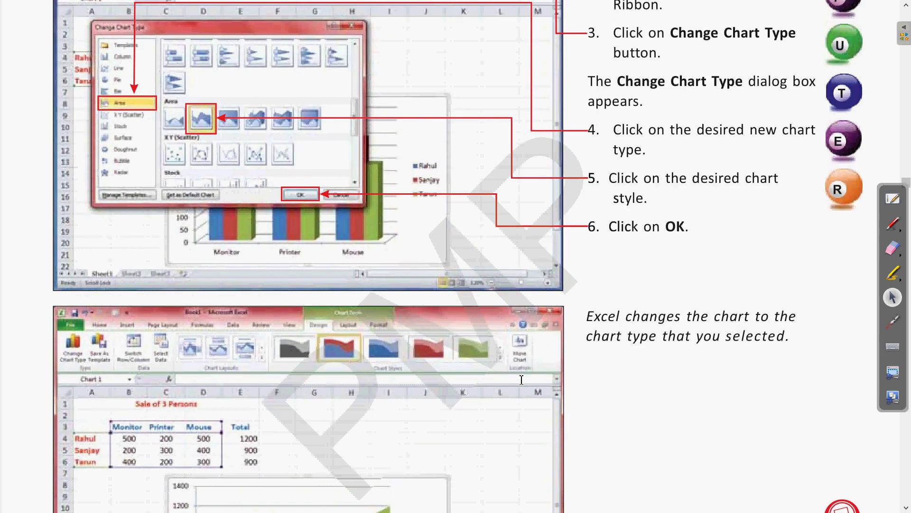
{"action": "scroll", "coordinate": [521, 380], "scroll_direction": "up", "scroll_amount": 2}
{"action": "scroll", "coordinate": [521, 380], "scroll_direction": "up", "scroll_amount": 1}
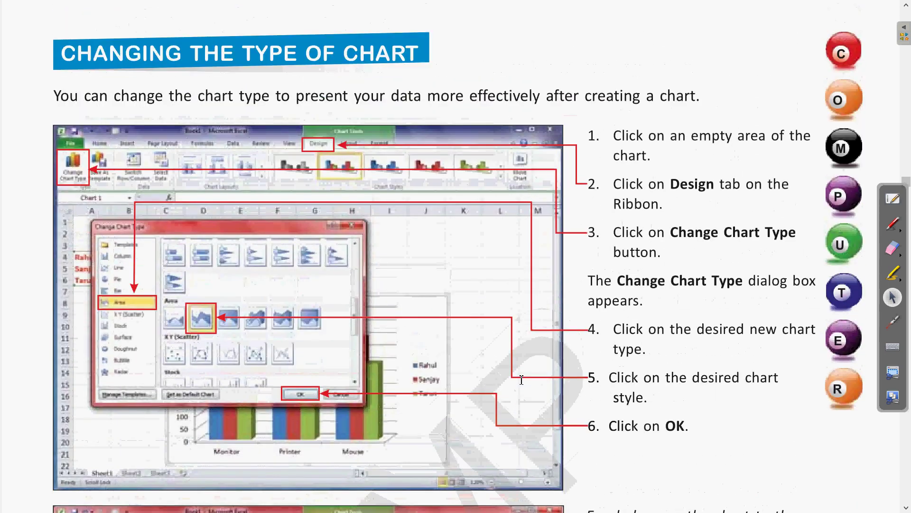
{"action": "scroll", "coordinate": [521, 381], "scroll_direction": "up", "scroll_amount": 1}
{"action": "scroll", "coordinate": [522, 384], "scroll_direction": "down", "scroll_amount": 1}
{"action": "scroll", "coordinate": [522, 384], "scroll_direction": "down", "scroll_amount": 2}
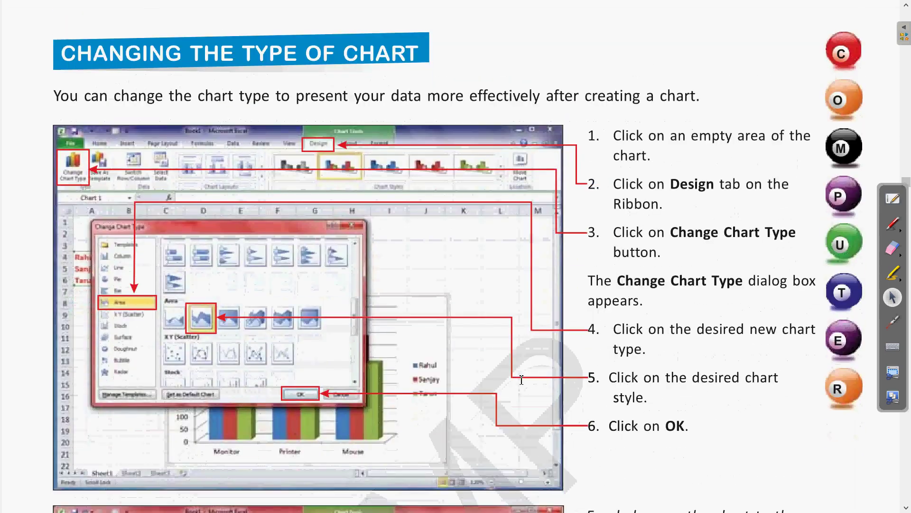
{"action": "scroll", "coordinate": [521, 379], "scroll_direction": "down", "scroll_amount": 2}
{"action": "scroll", "coordinate": [521, 380], "scroll_direction": "up", "scroll_amount": 1}
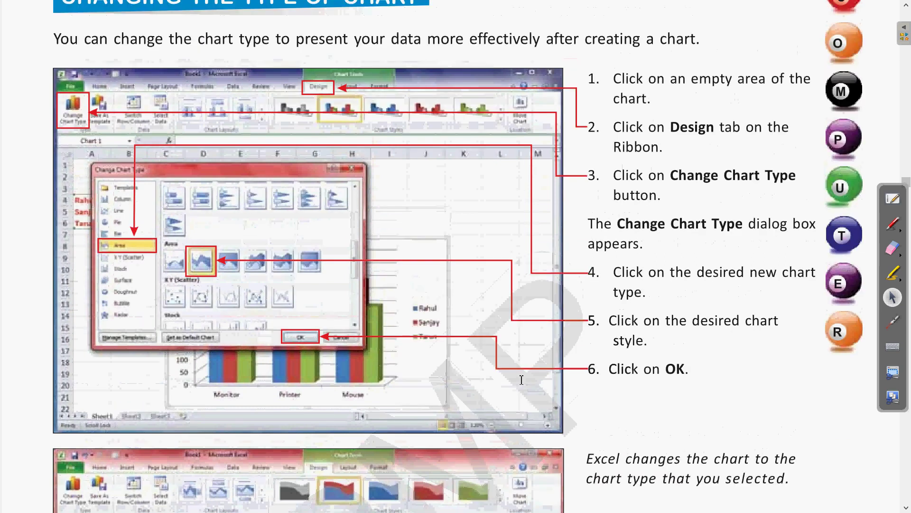
{"action": "scroll", "coordinate": [521, 379], "scroll_direction": "up", "scroll_amount": 1}
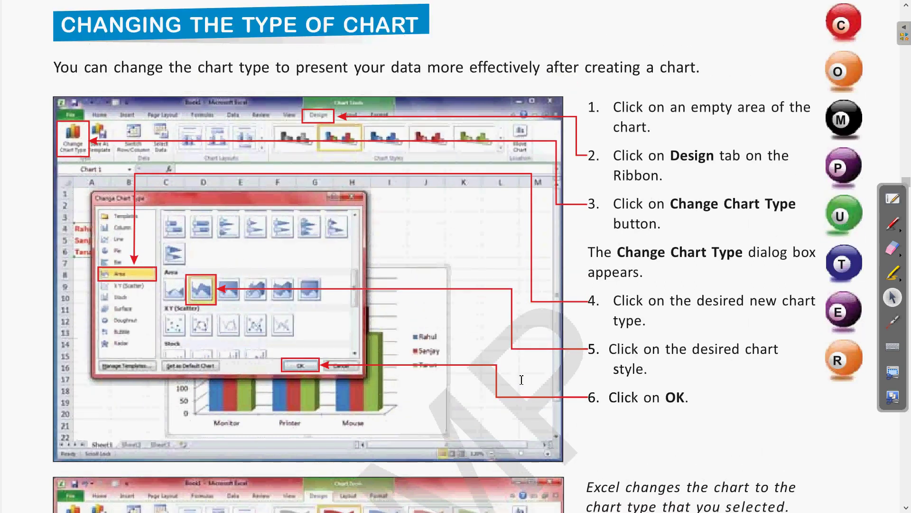